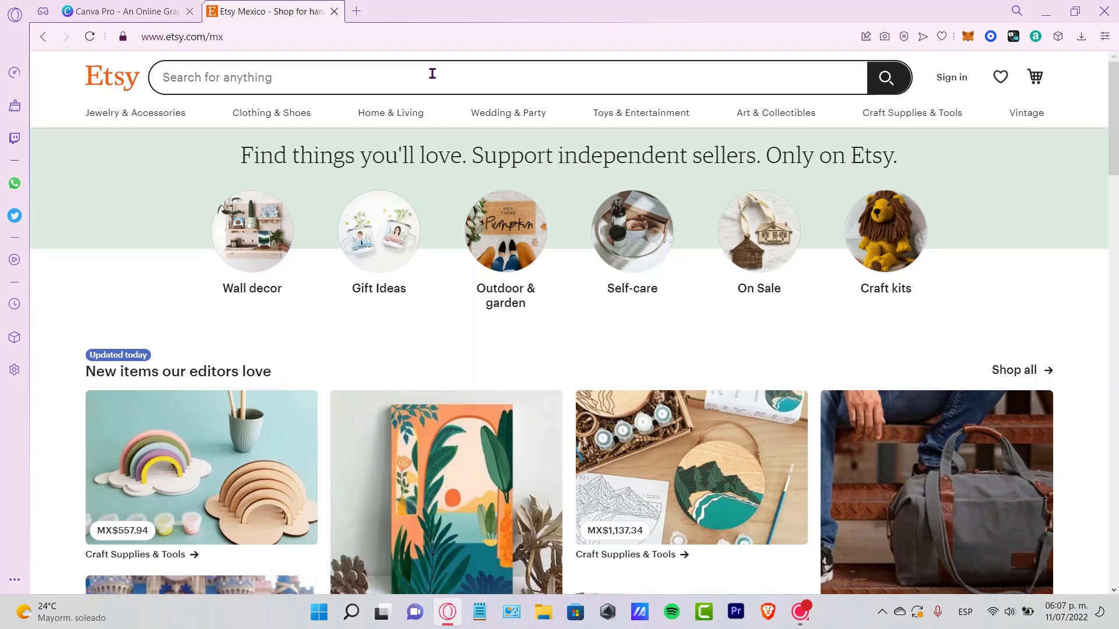
Sign in to Etsy through the account registration form using an existing Google account
left_click(431, 73)
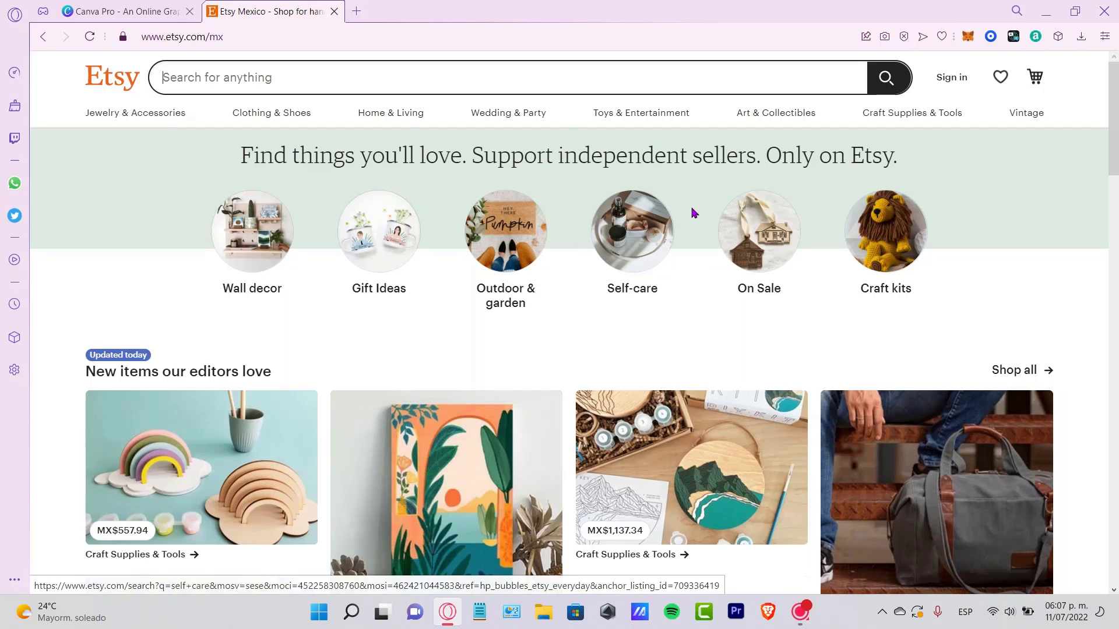
left_click(958, 79)
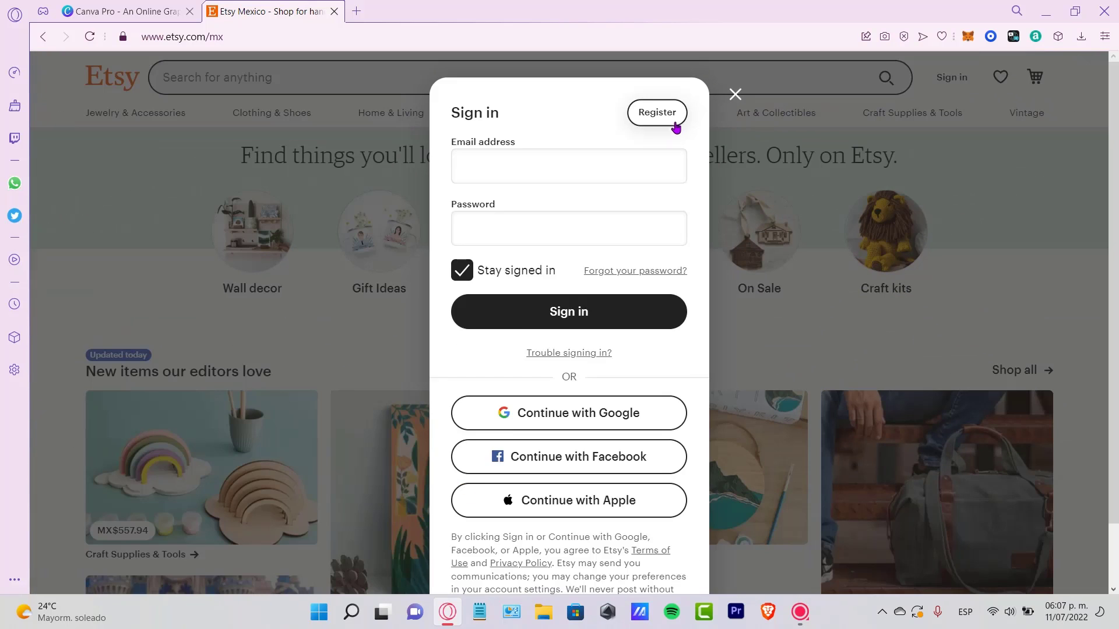
left_click(667, 117)
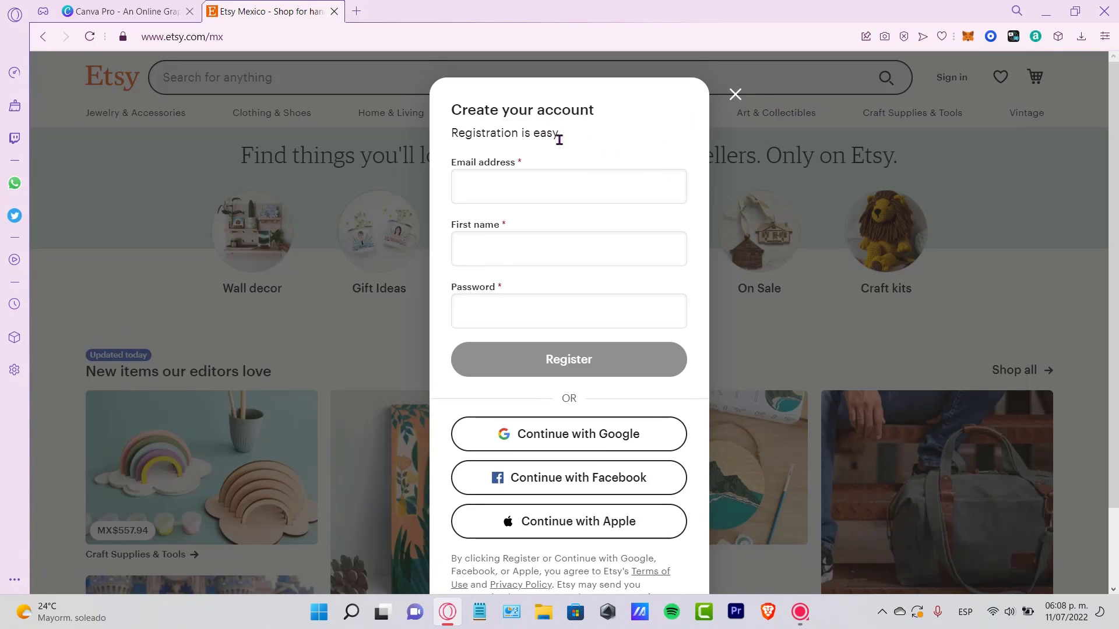
left_click(542, 190)
left_click(592, 145)
scroll(618, 399, "down", 2)
left_click(634, 343)
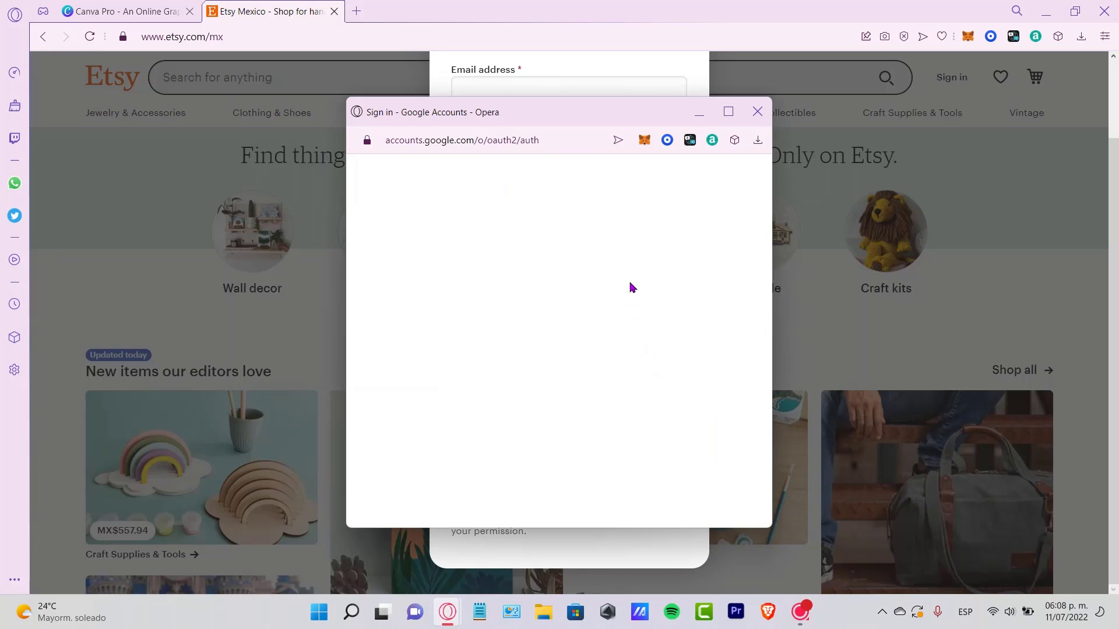
left_click(472, 308)
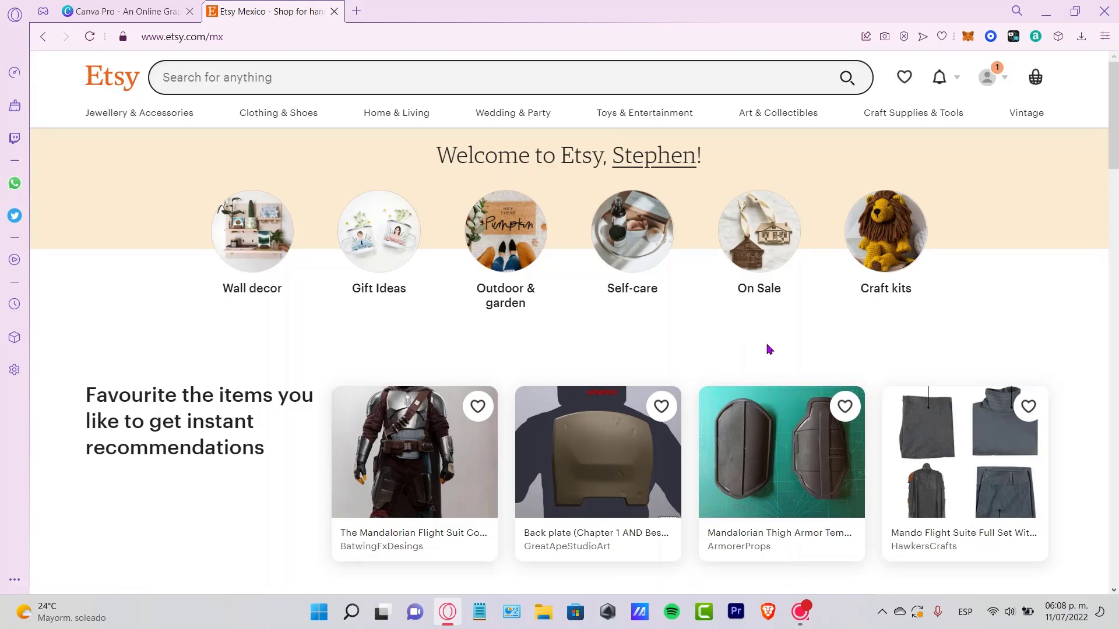
Start the Sell on Etsy shop setup and review the language, country and currency preferences
left_click(989, 77)
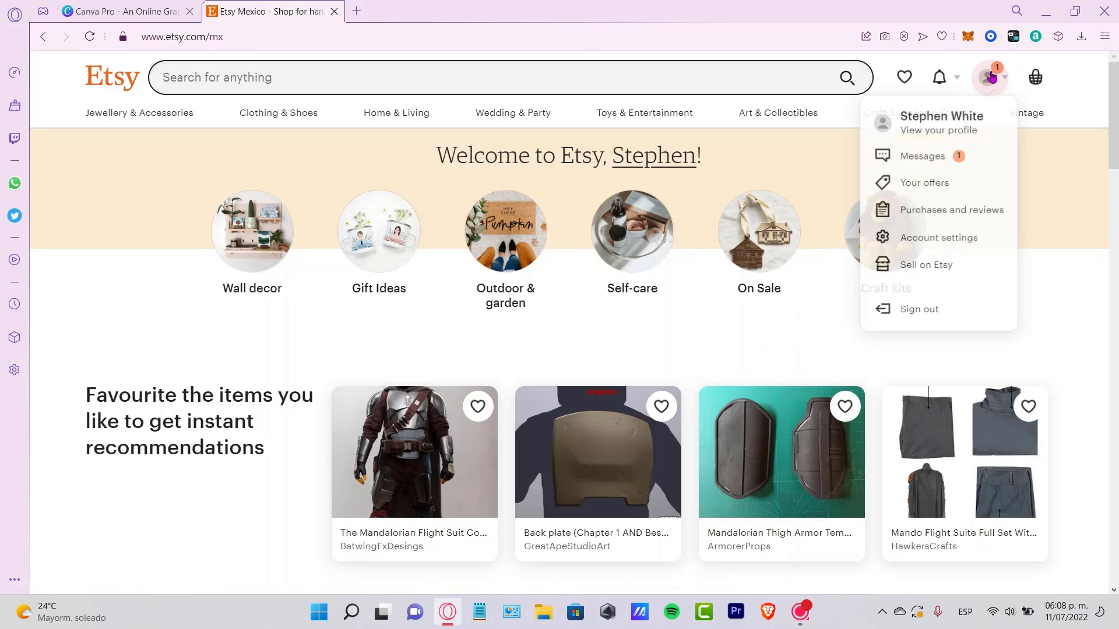
left_click(916, 270)
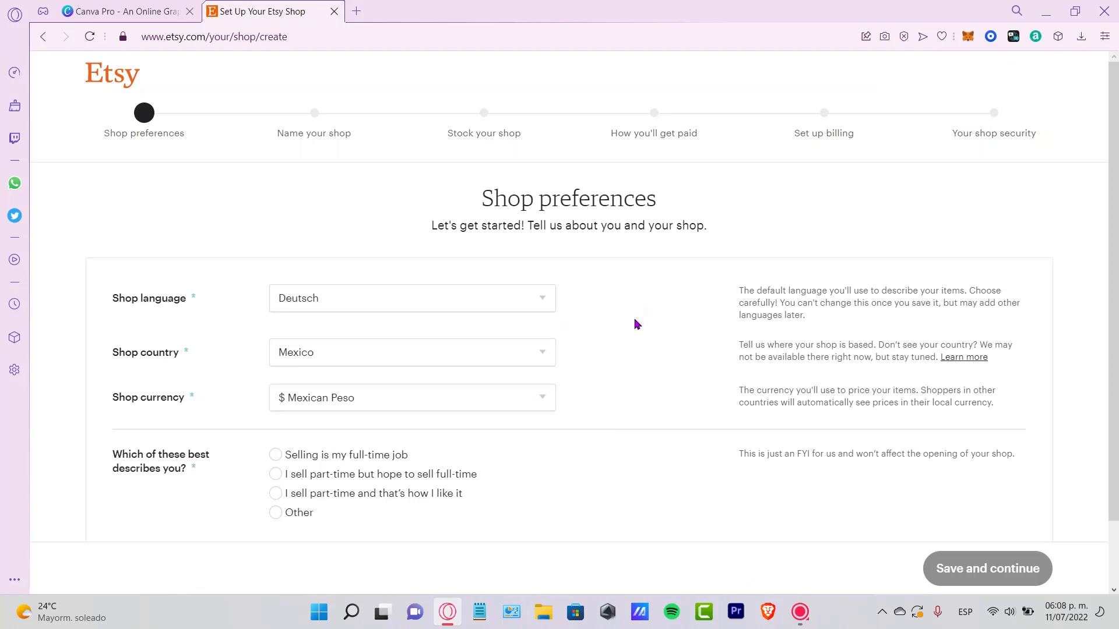
left_click_drag(203, 297, 127, 301)
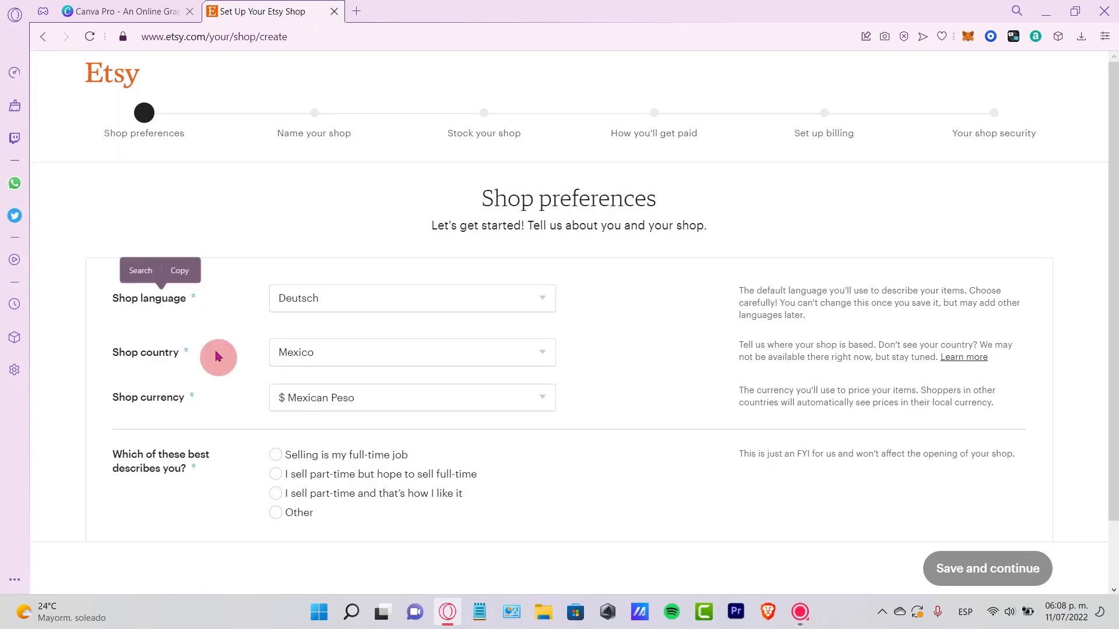
left_click_drag(201, 354, 125, 355)
left_click_drag(198, 401, 120, 401)
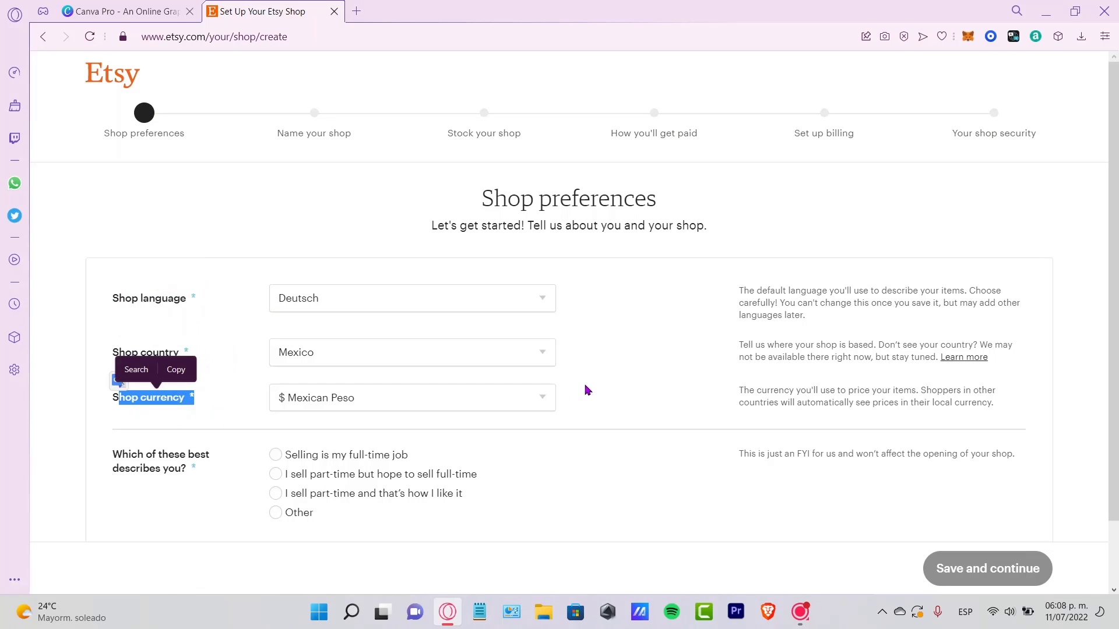
left_click(623, 335)
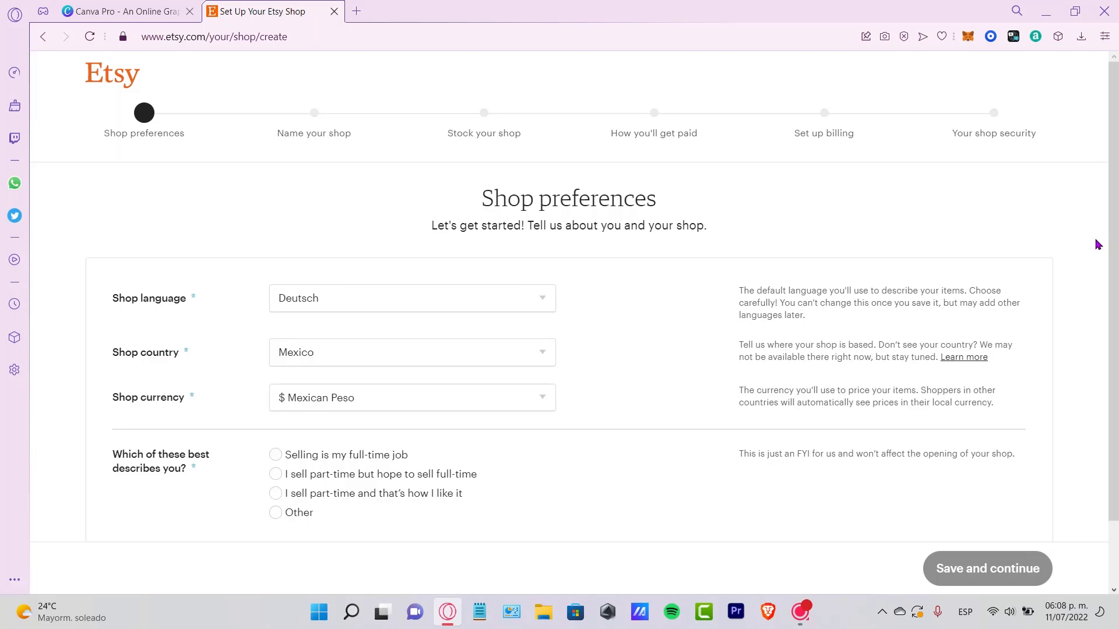
Set the shop language to English
scroll(647, 414, "down", 2)
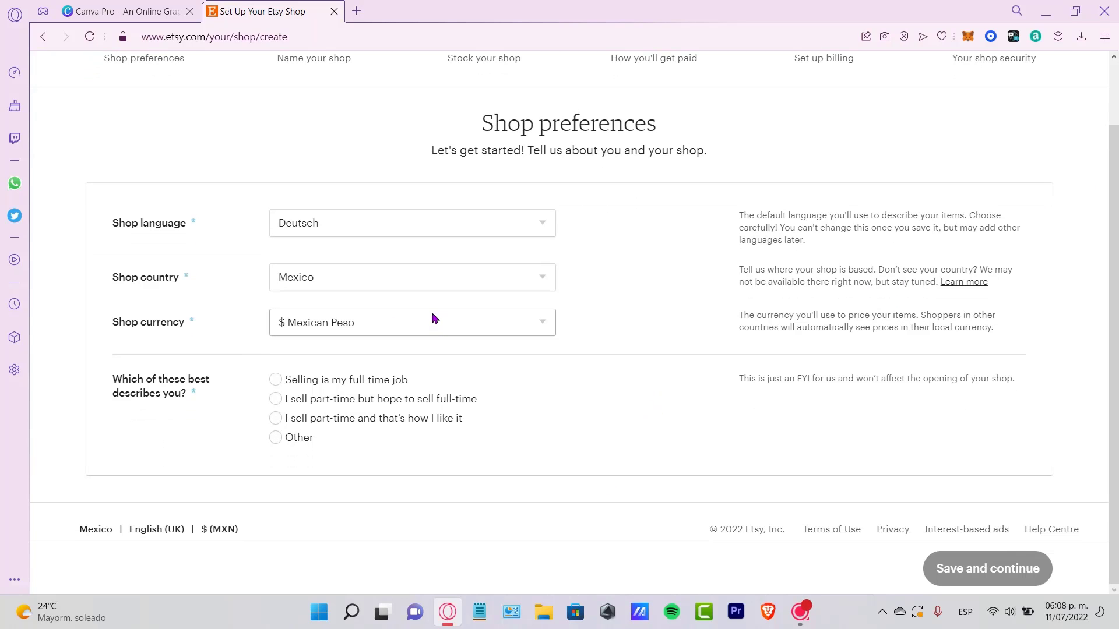
left_click(358, 220)
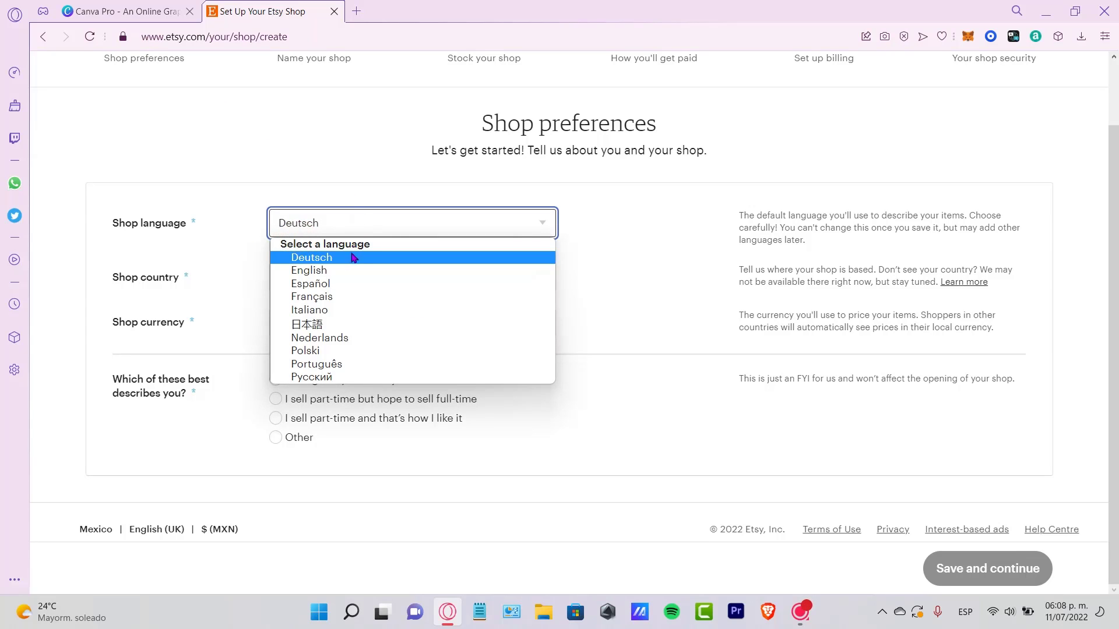
left_click(363, 270)
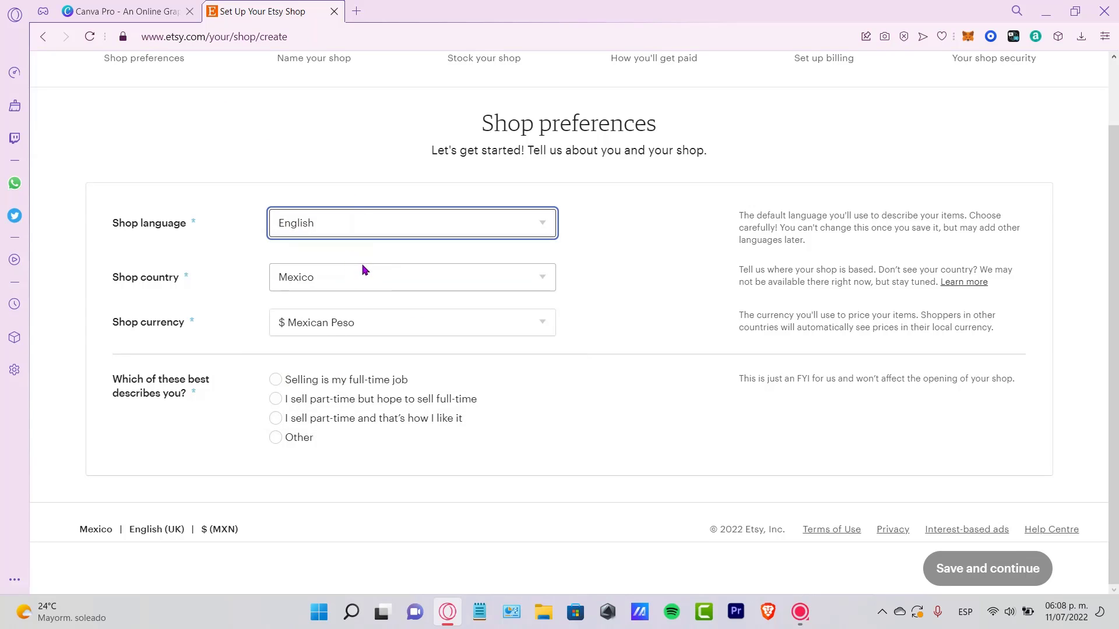
Look through the shop country and shop currency choices, leaving both settings as they are
left_click(341, 290)
left_click(554, 275)
left_click(387, 327)
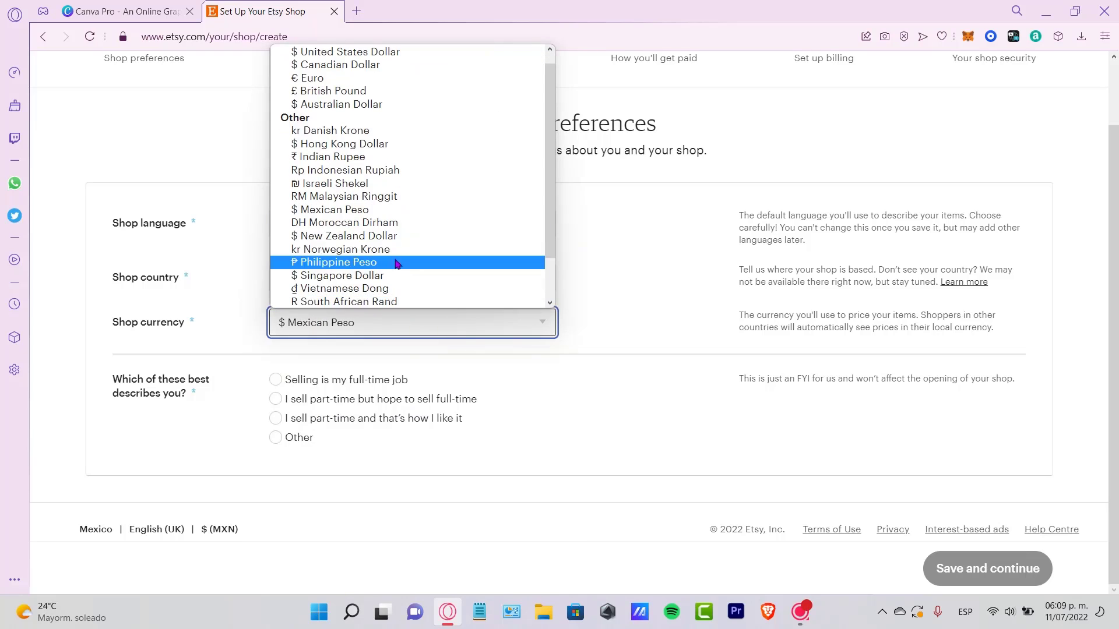
scroll(402, 256, "down", 1)
scroll(420, 234, "up", 2)
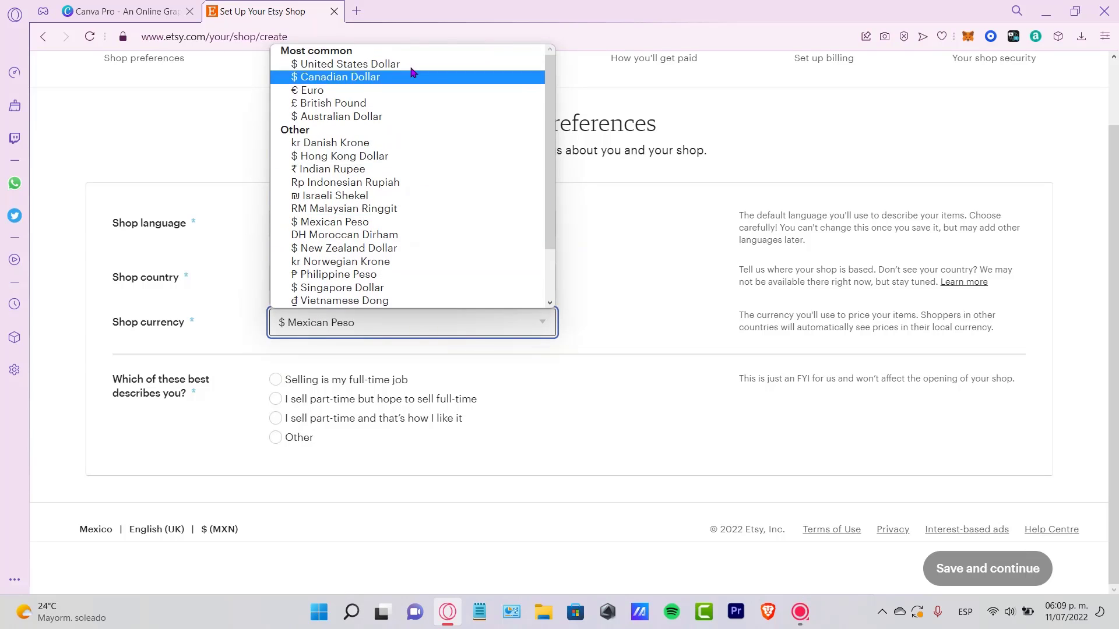
left_click(631, 229)
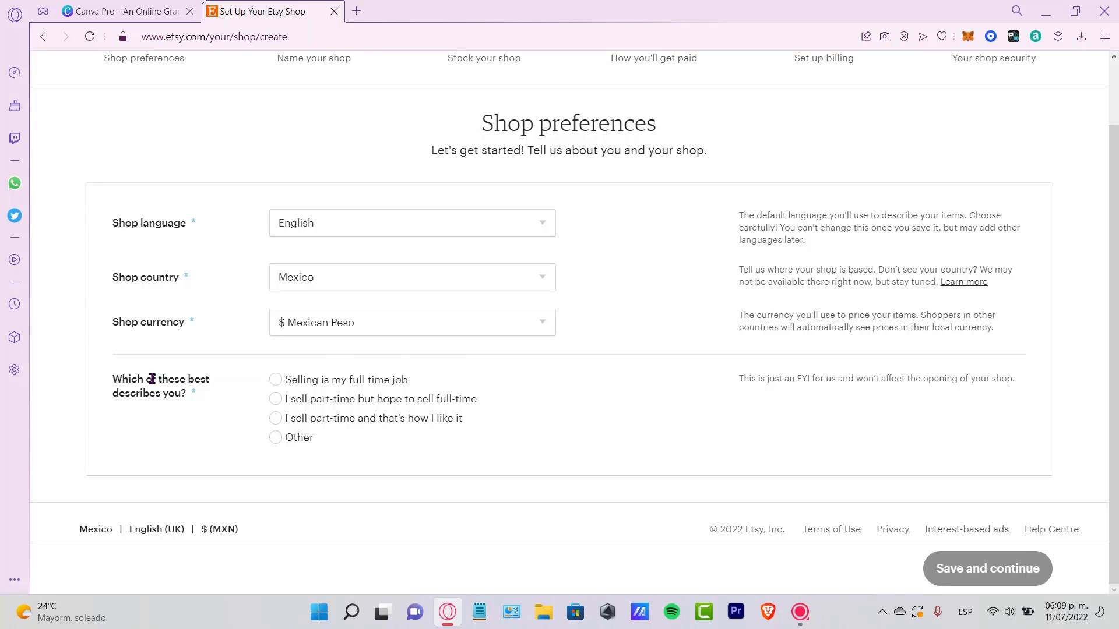
Answer the seller description with Other, switch it to "I sell part-time and that's how I like it", and save the shop preferences
left_click_drag(155, 379, 207, 412)
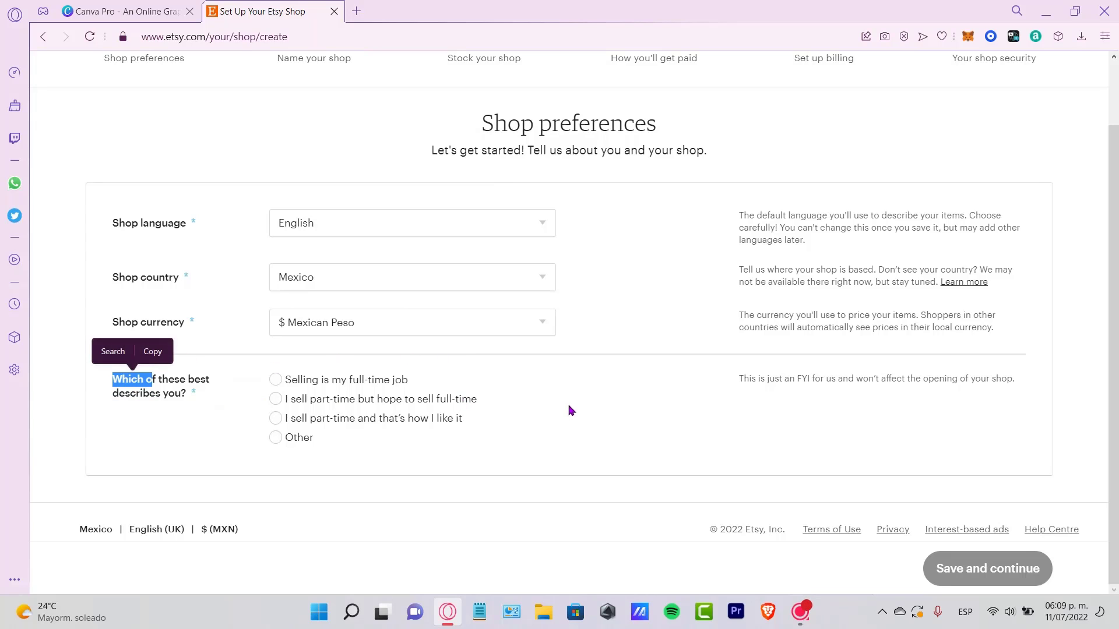
left_click(570, 425)
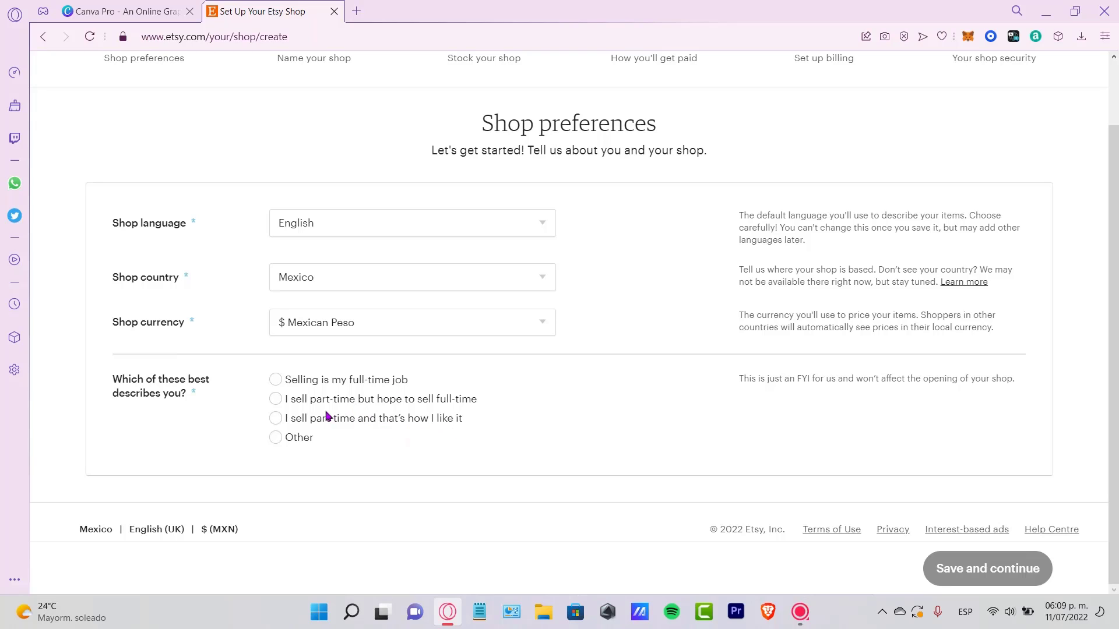
left_click(276, 438)
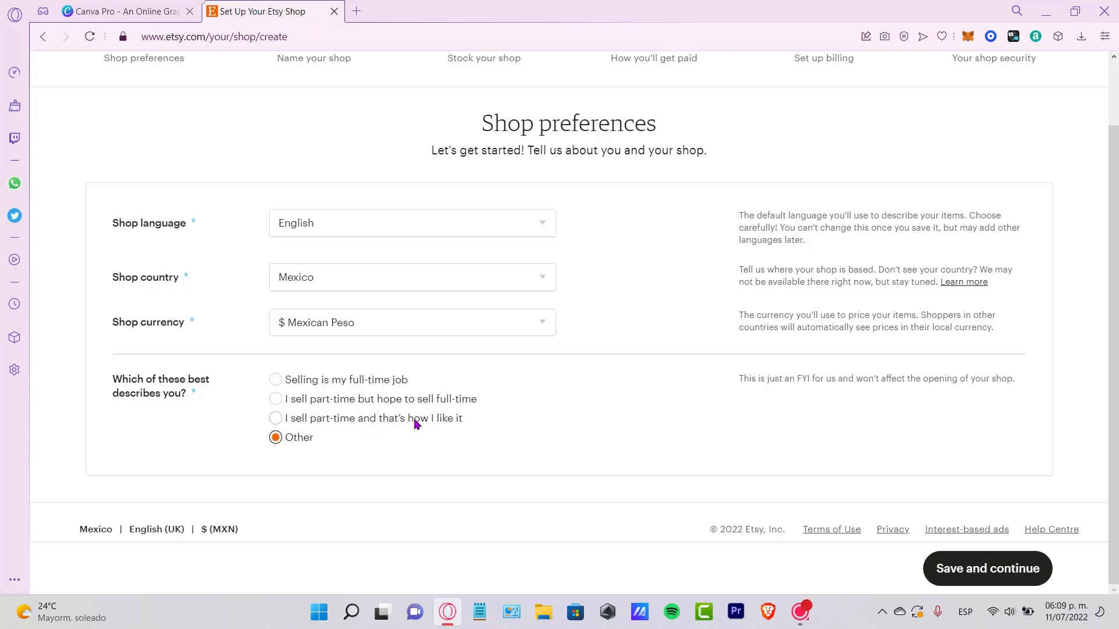
left_click(320, 420)
left_click(999, 568)
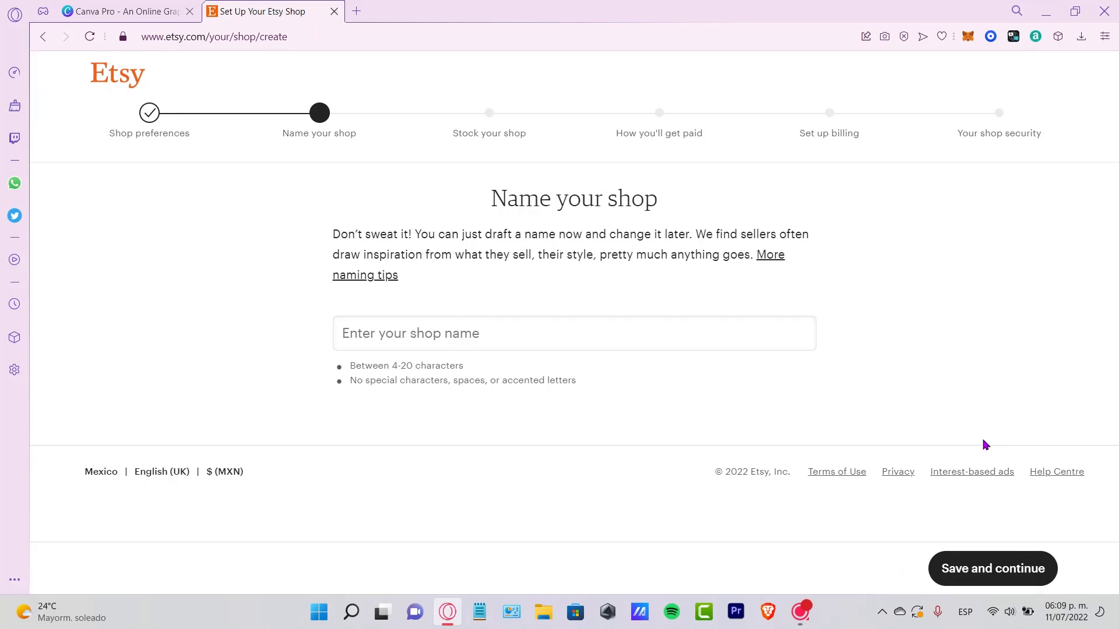
Name the shop StarMexico and save the name to continue the shop setup
left_click(552, 342)
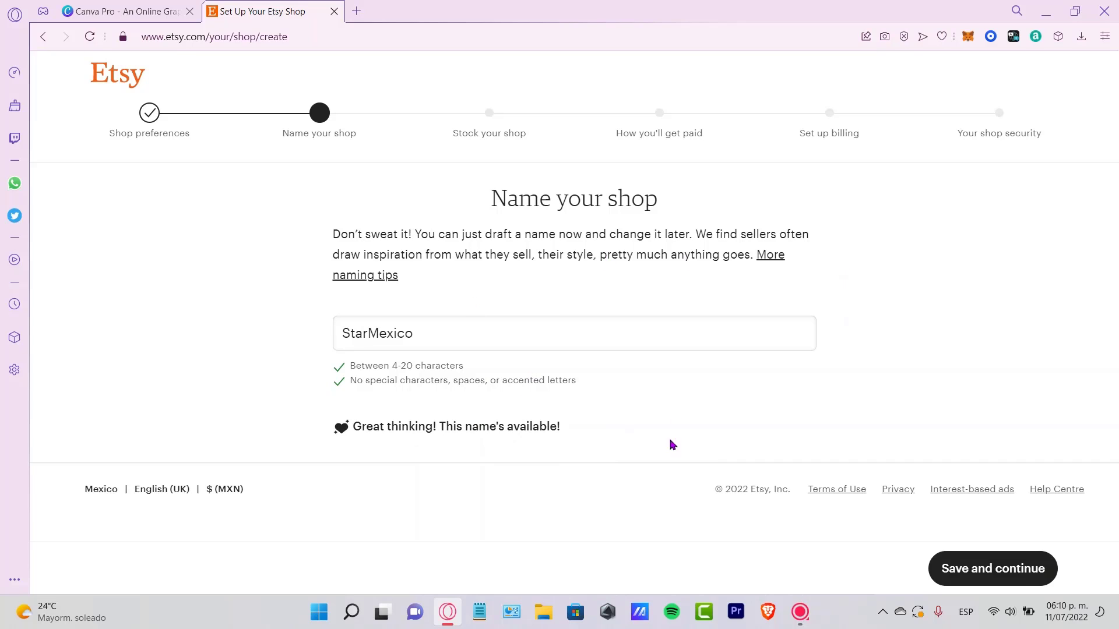
left_click(961, 569)
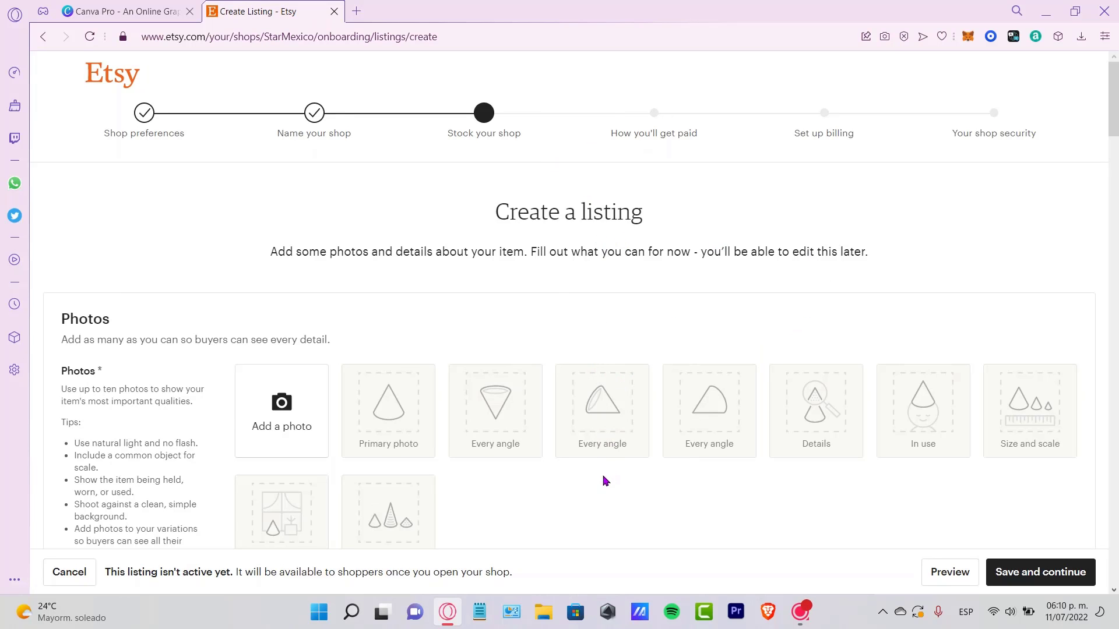
Review the photo, video and listing details sections of the new listing form
scroll(601, 479, "down", 1)
scroll(601, 475, "down", 1)
scroll(595, 465, "up", 2)
left_click_drag(402, 253, 449, 252)
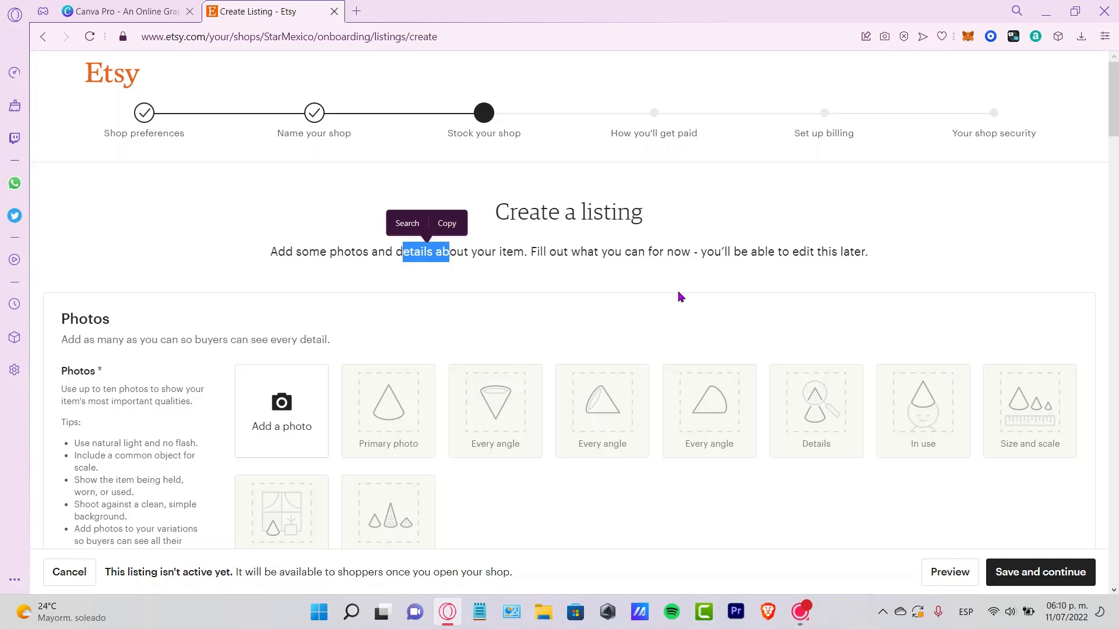
scroll(639, 344, "down", 7)
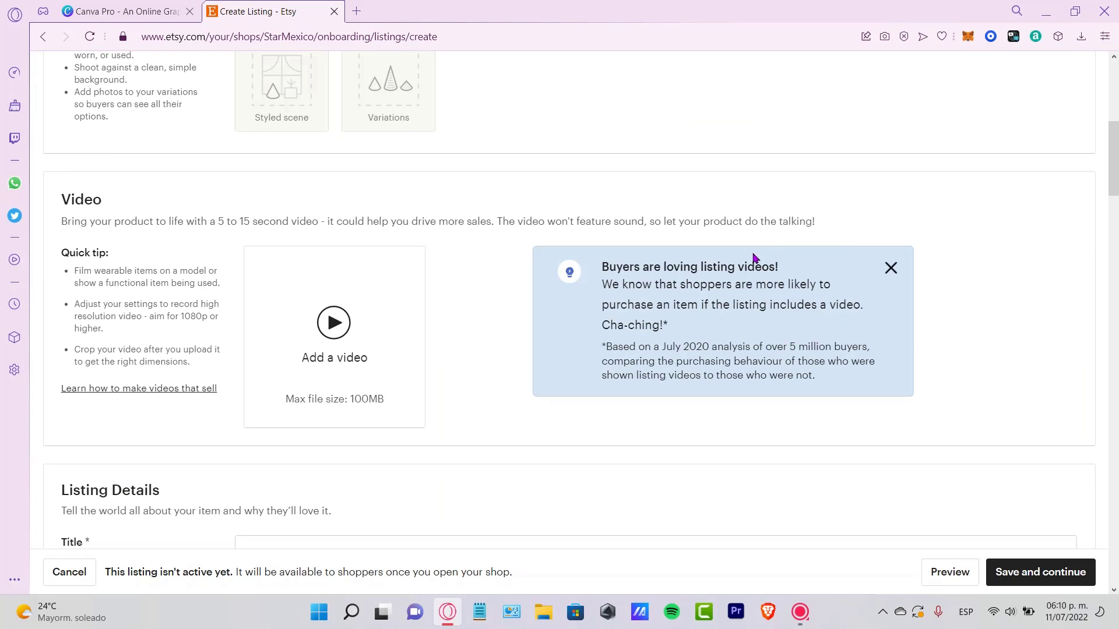
scroll(956, 434, "up", 8)
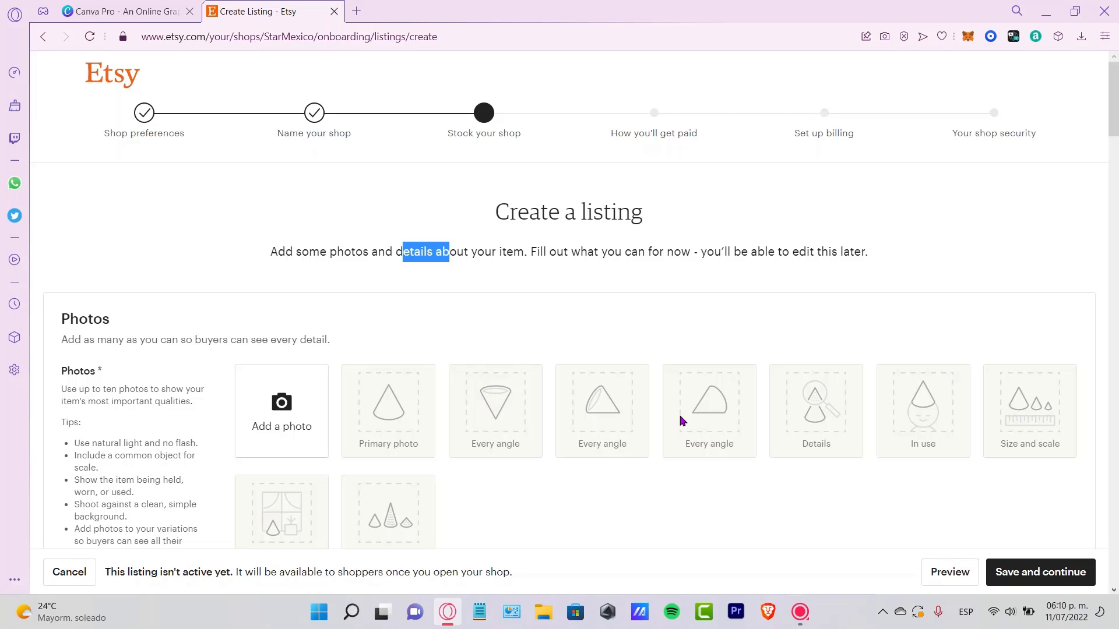
Switch to Canva and log in with the existing Google account
left_click(150, 12)
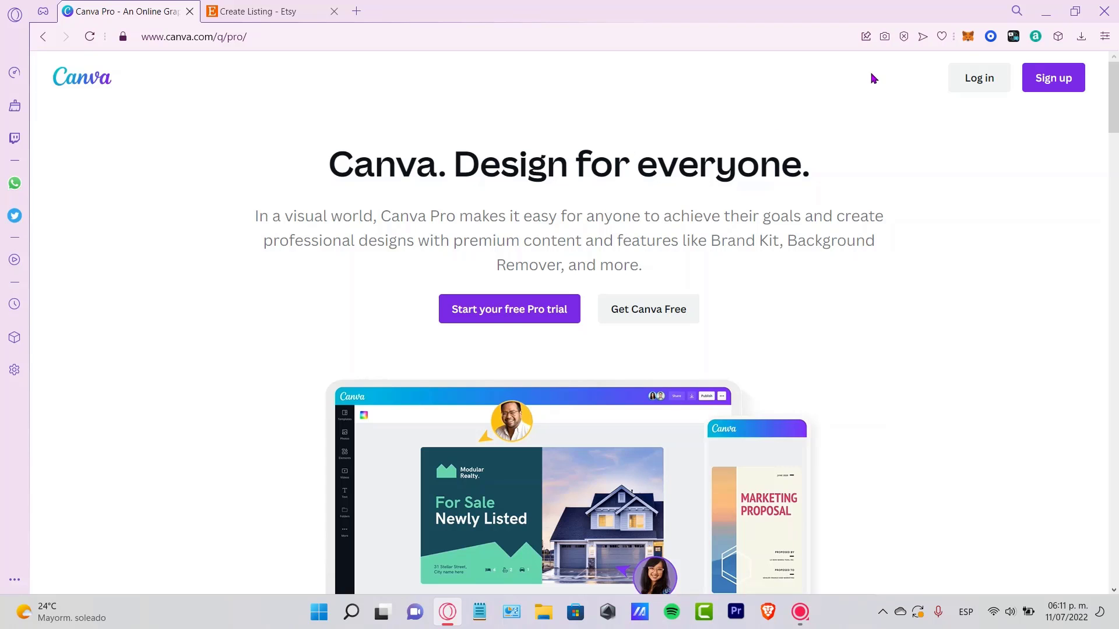
left_click(989, 79)
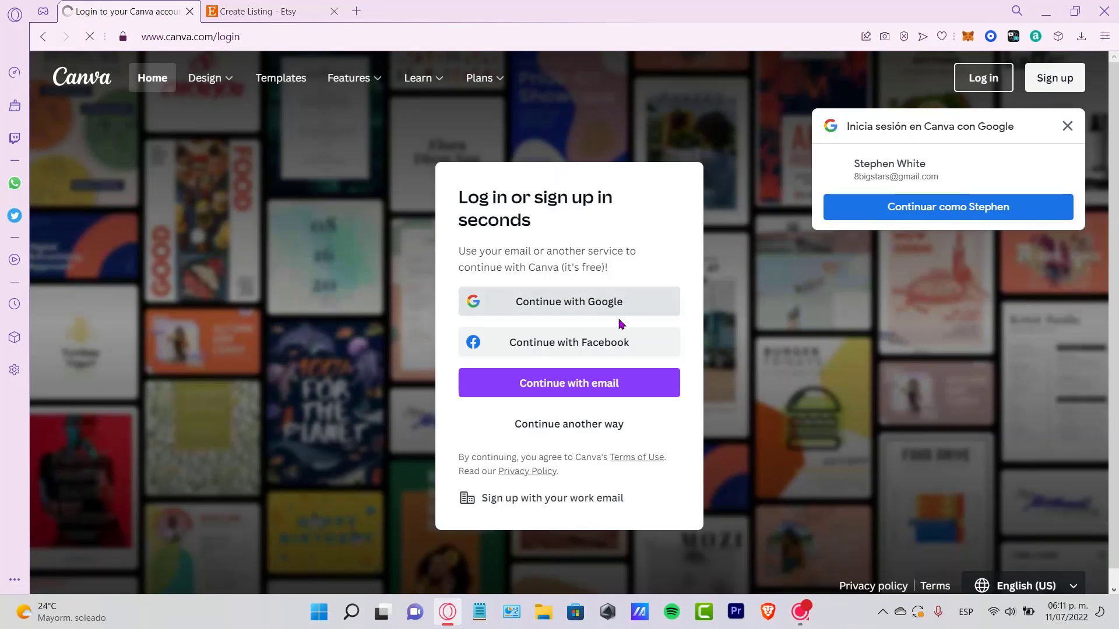
left_click(885, 153)
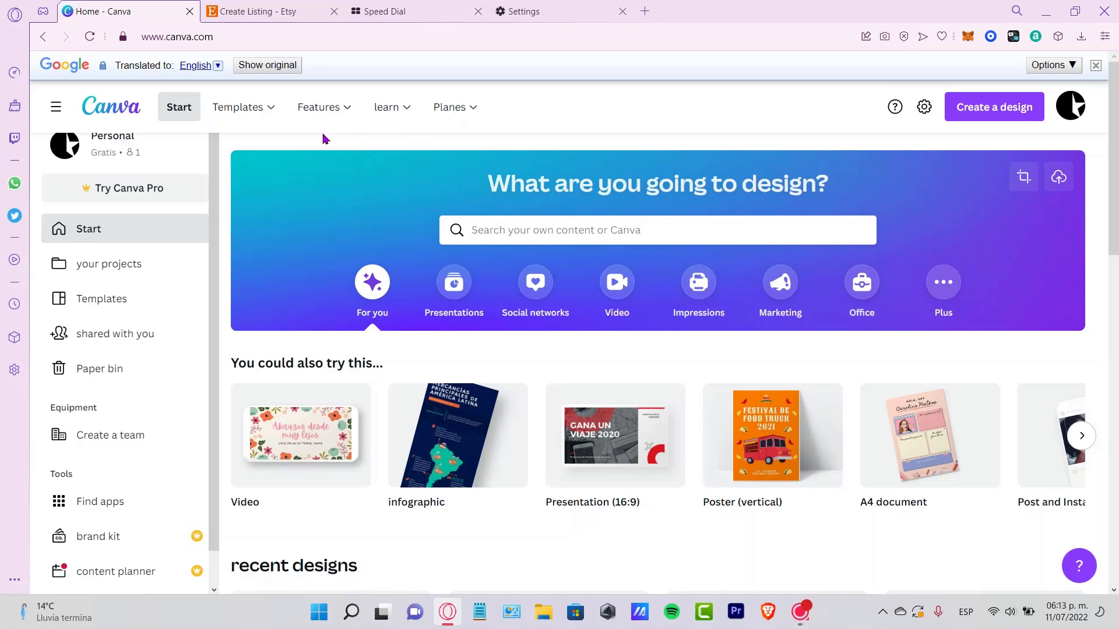
Create a blank A4 document (21 × 29.7 cm) from the suggested design types
mouse_move(250, 110)
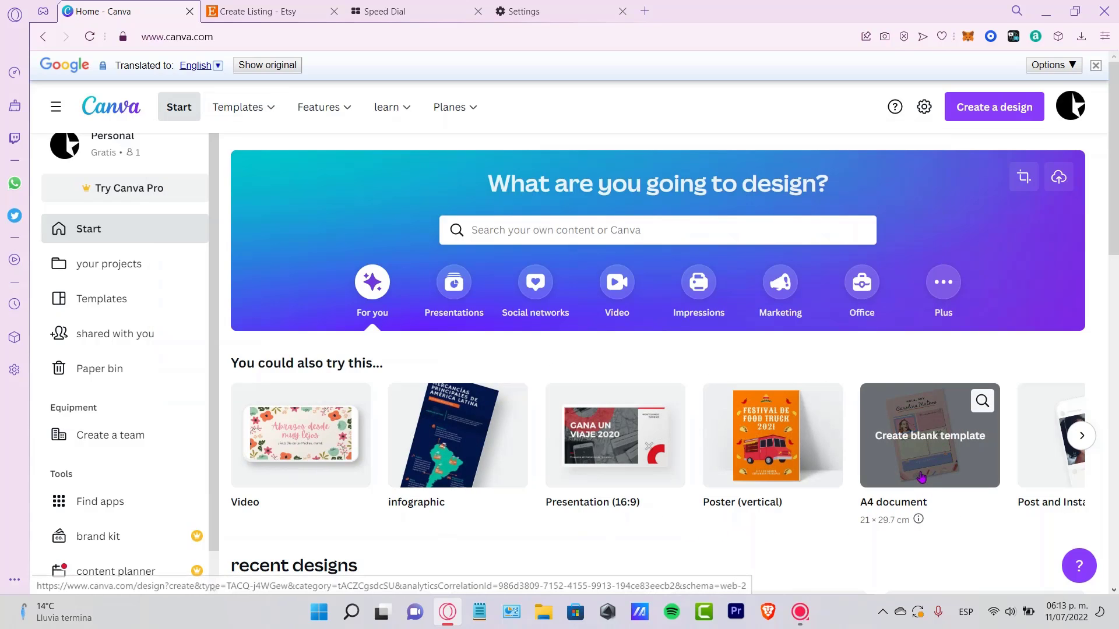
left_click(934, 460)
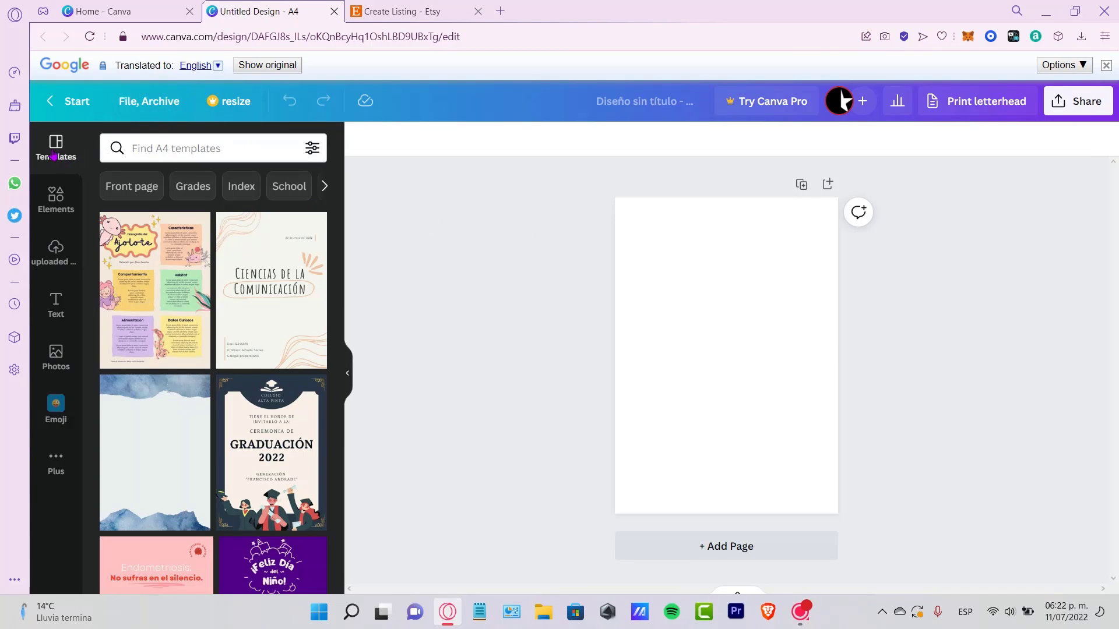
Search the A4 templates for "planner" and apply the pink "Planner diario" template with hourly rows to the page
left_click(200, 149)
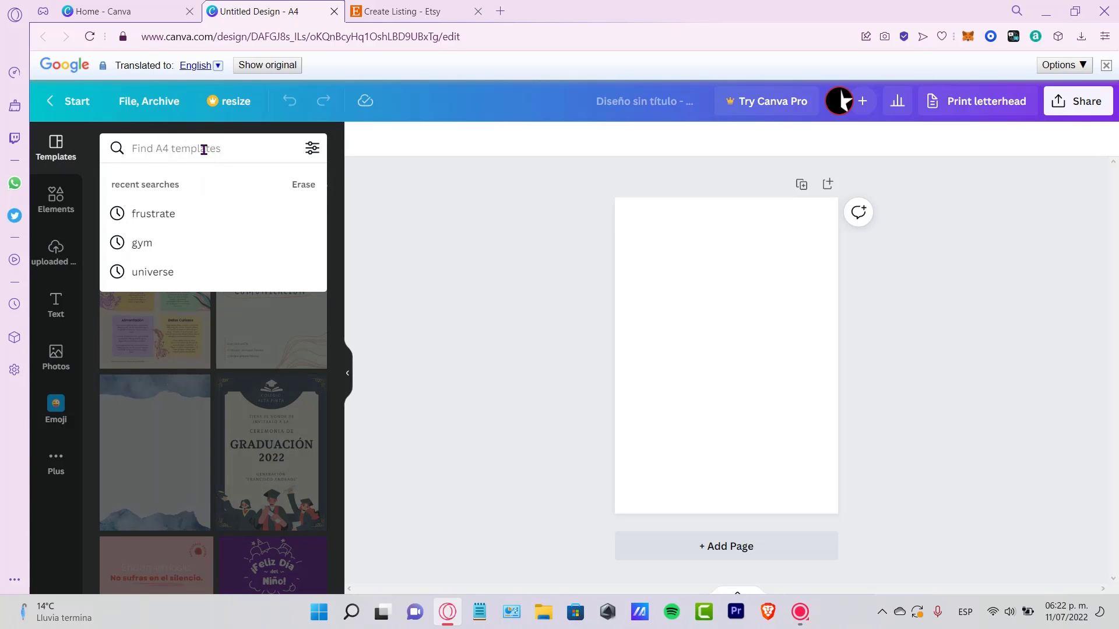
type("planner")
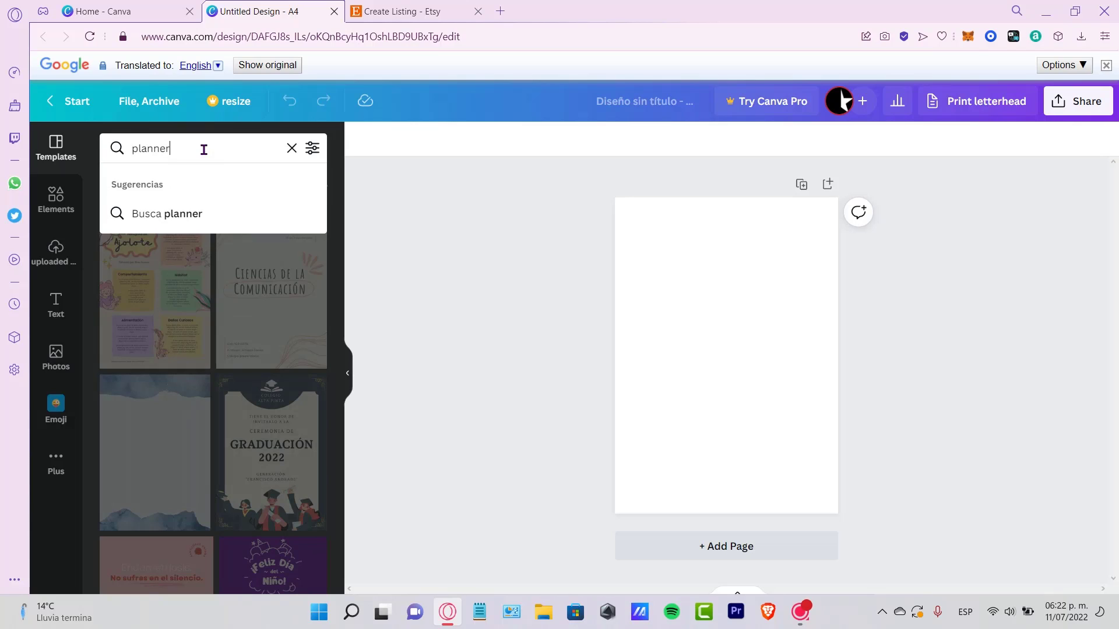
key("Return")
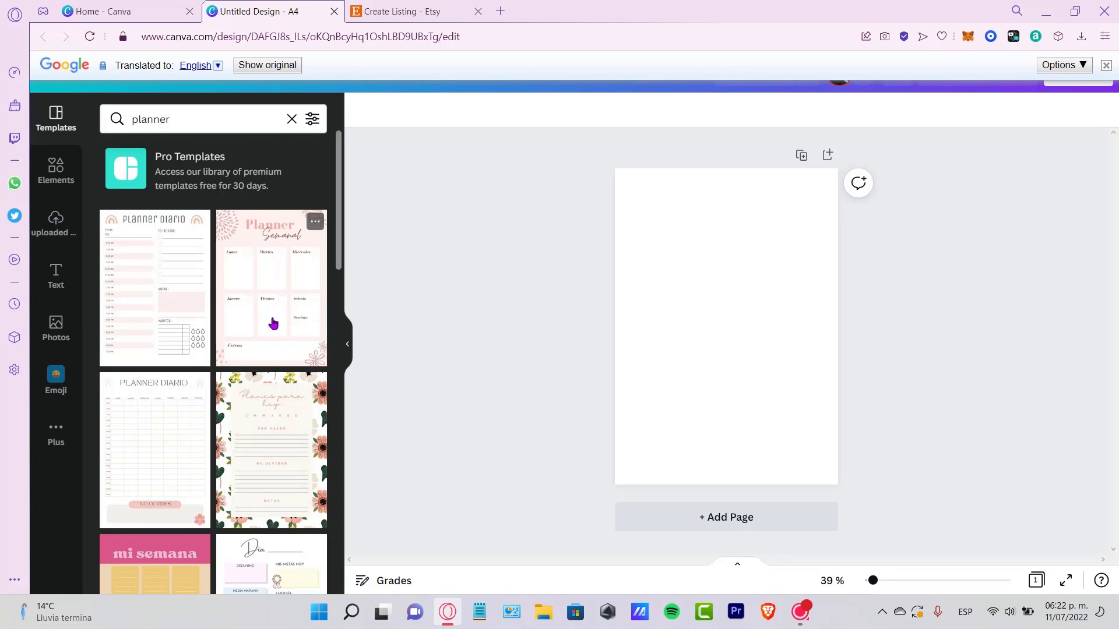
scroll(264, 279, "down", 3)
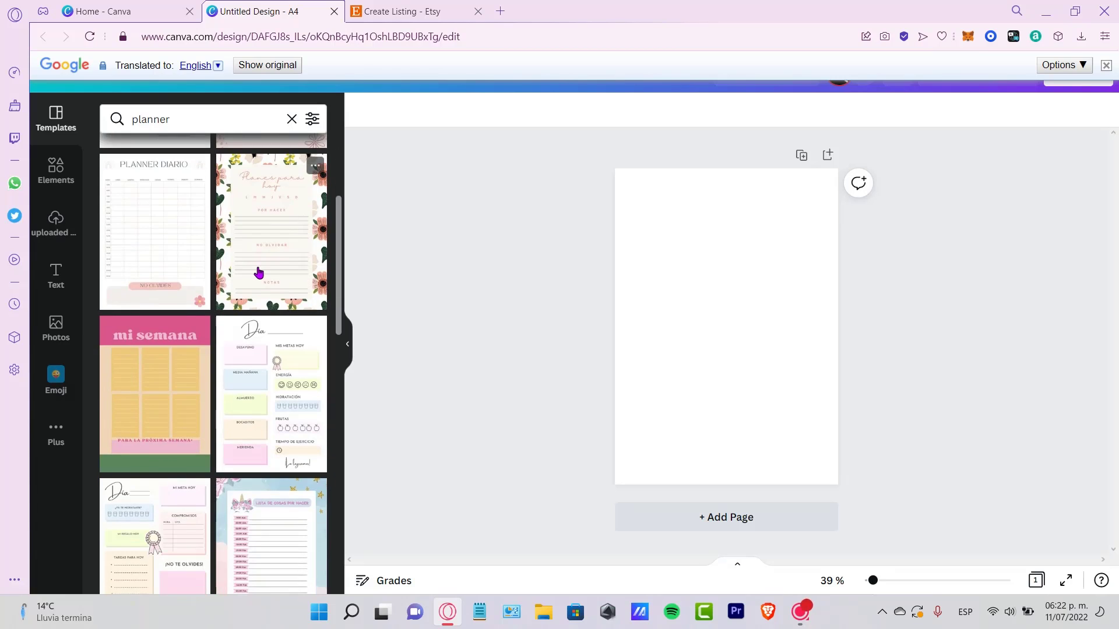
scroll(248, 289, "down", 3)
scroll(266, 344, "down", 3)
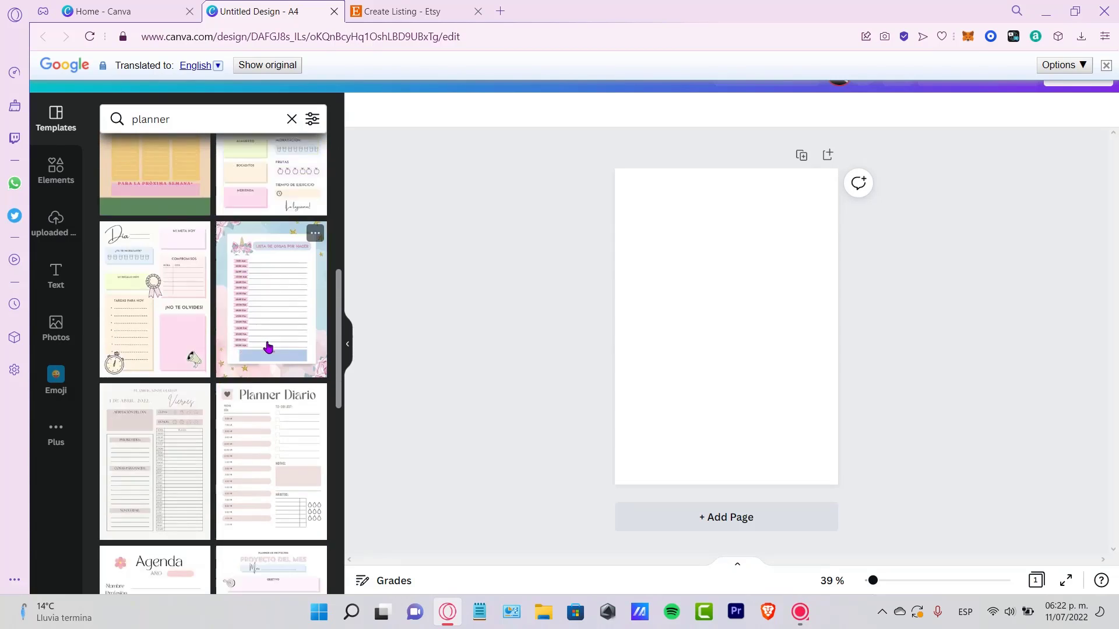
scroll(269, 348, "down", 3)
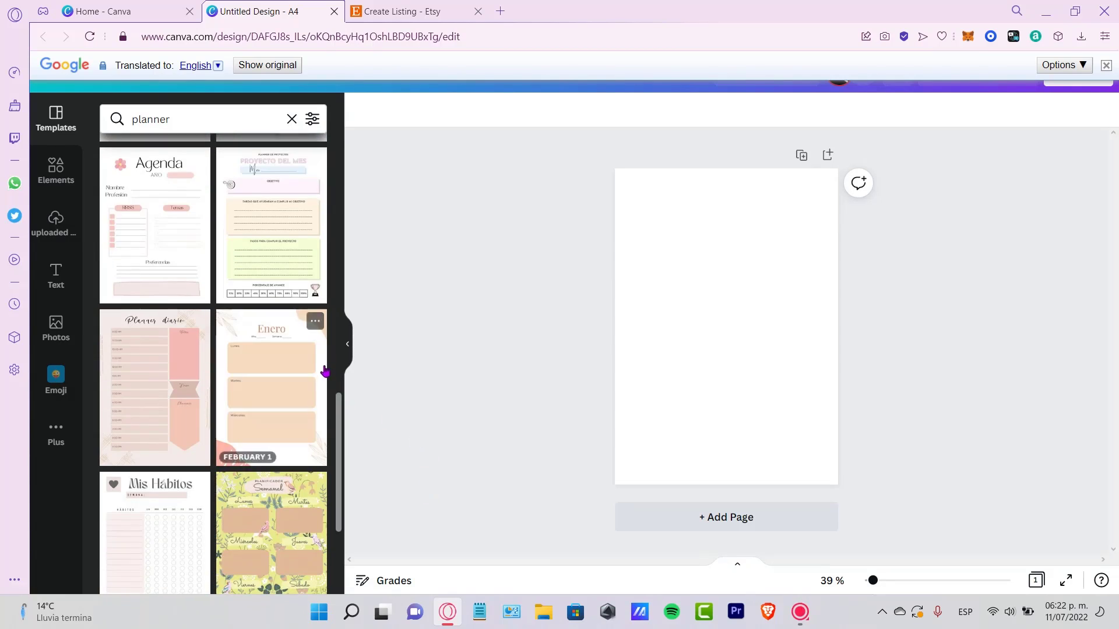
left_click(167, 370)
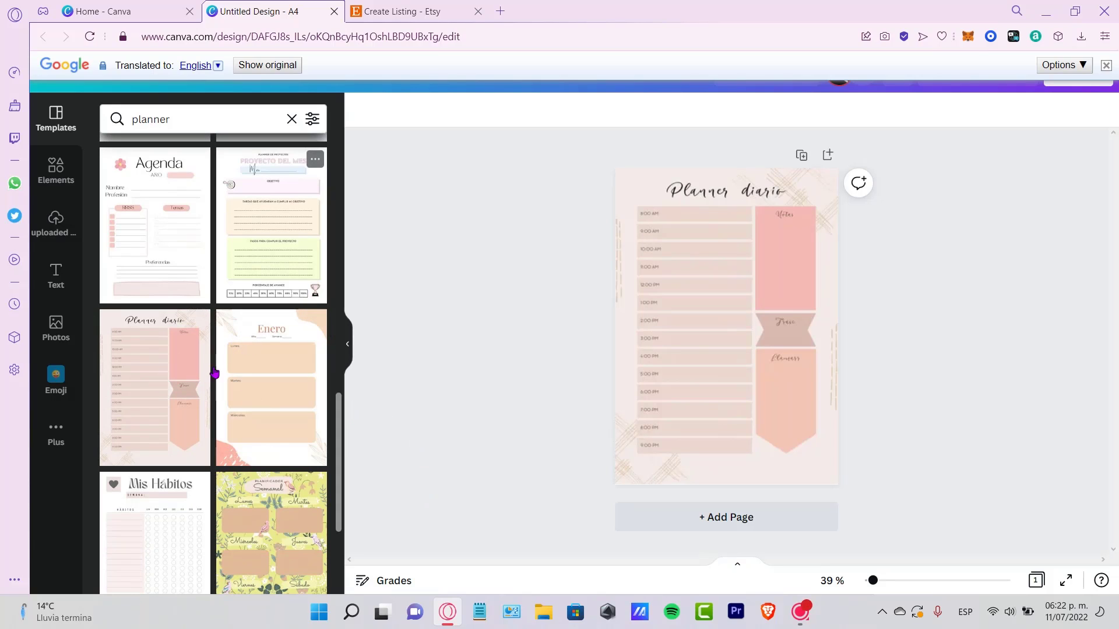
Delete all elements of the daily planner template, including its beige background and the leftover 9:00 PM text
left_click(699, 214)
left_click(775, 229)
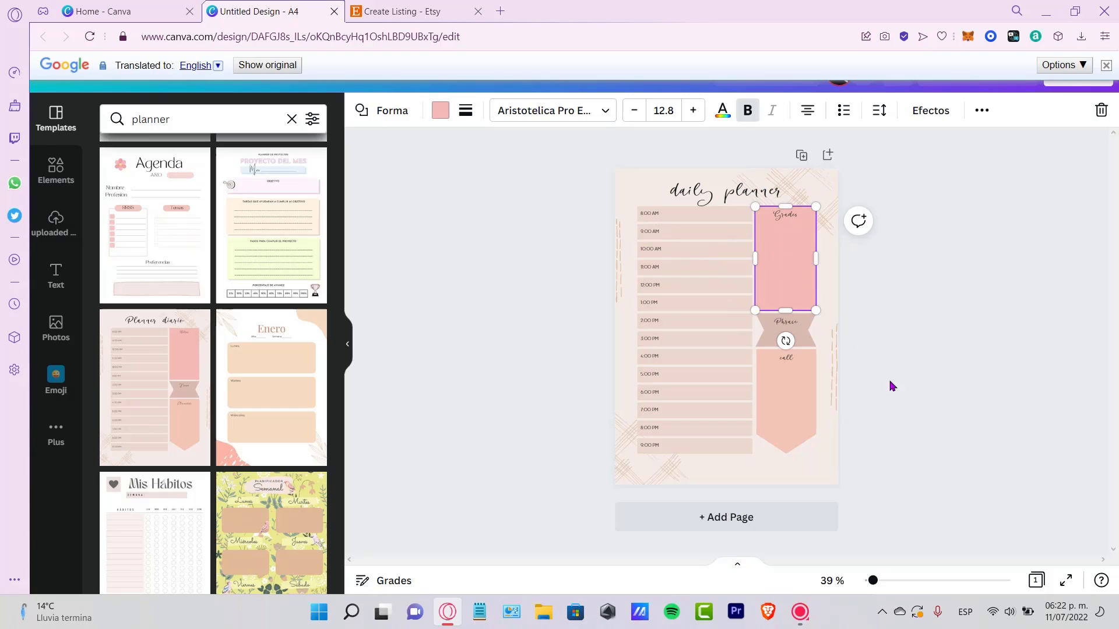
left_click(811, 428)
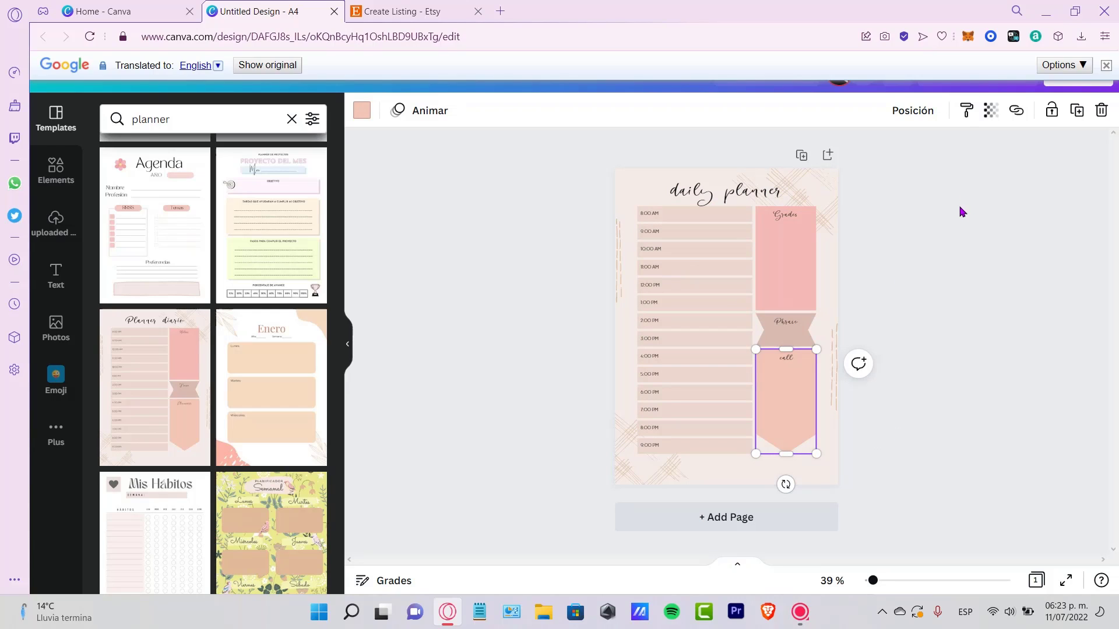
left_click_drag(993, 416, 595, 278)
left_click_drag(937, 447, 944, 448)
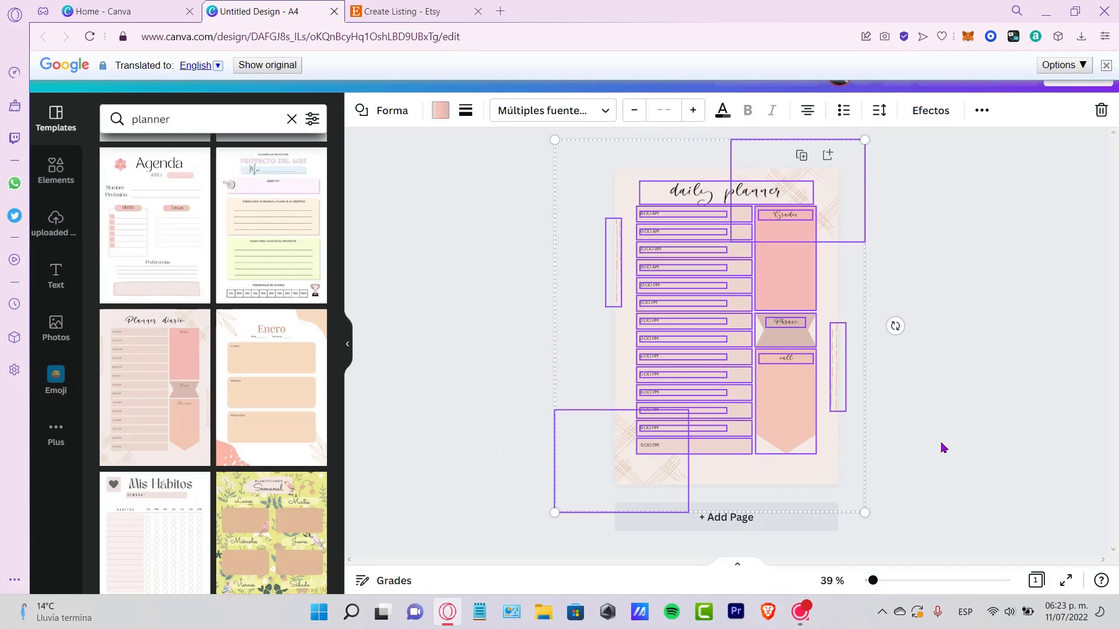
key("Delete")
left_click(671, 271)
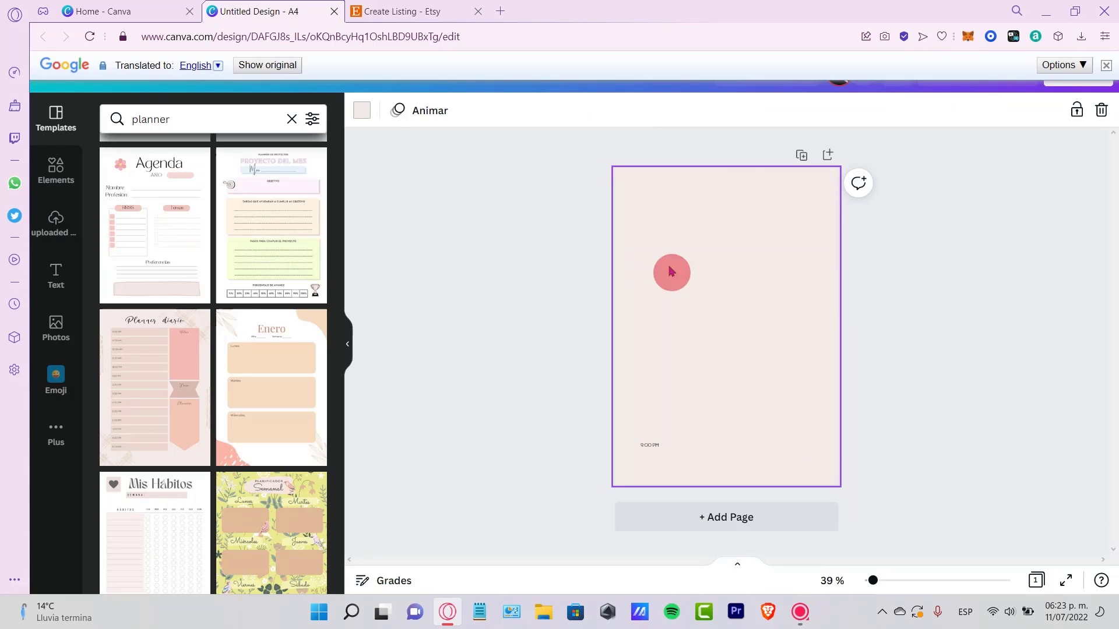
key("Delete")
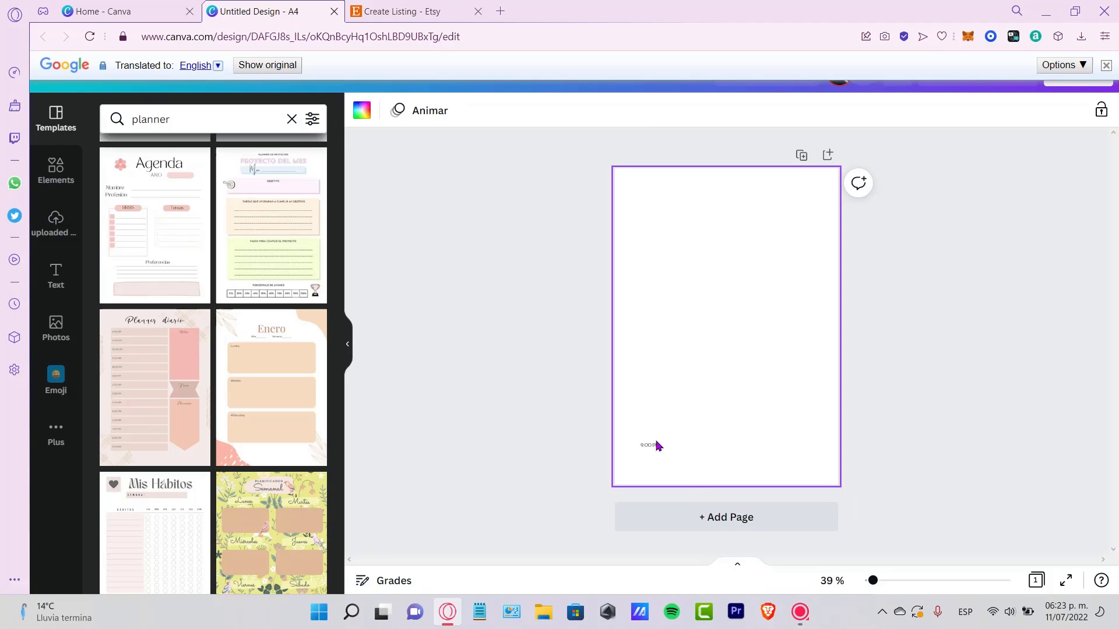
mouse_move(655, 445)
left_mouse_down()
mouse_move(676, 454)
mouse_move(652, 463)
left_mouse_up()
left_click(1011, 258)
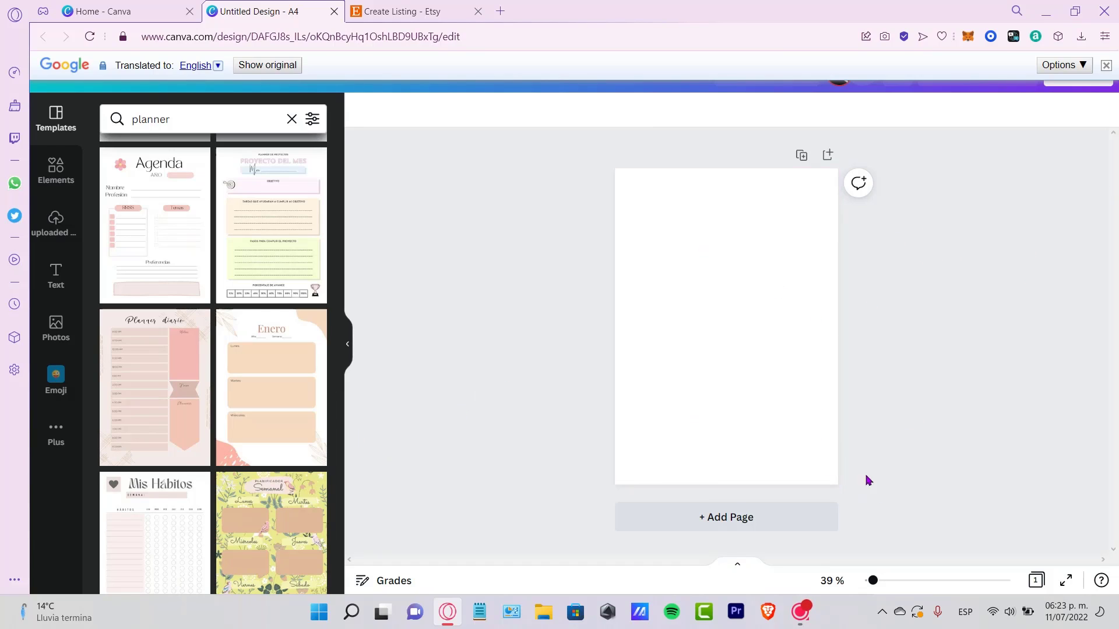
Set the blank page's background to yellow from the default colors
left_click(716, 313)
left_click(955, 348)
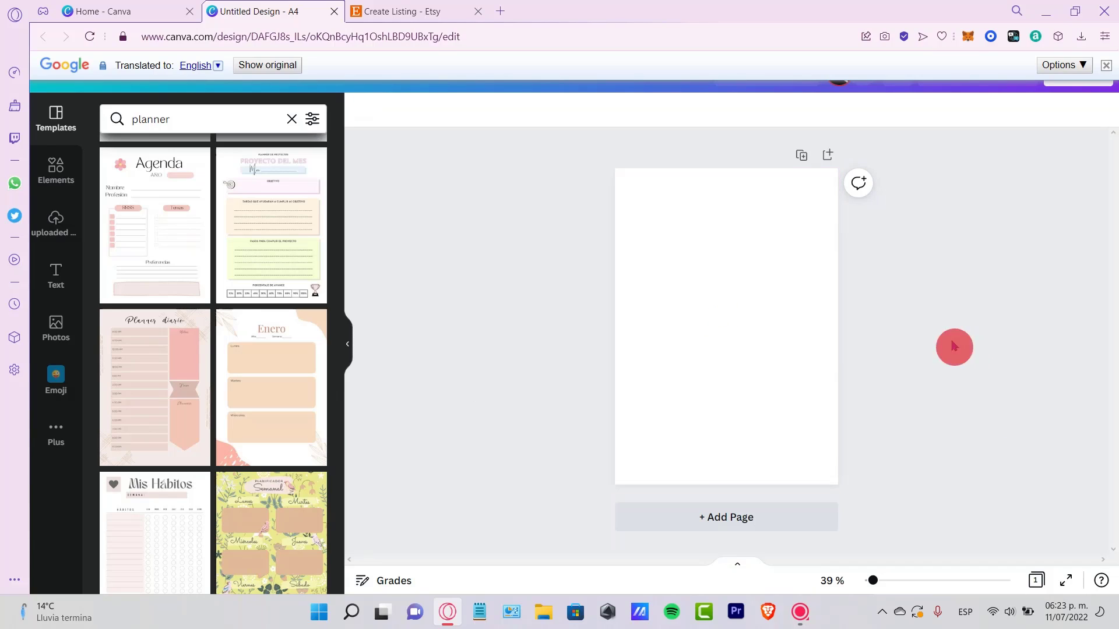
left_click(743, 351)
left_click(702, 314)
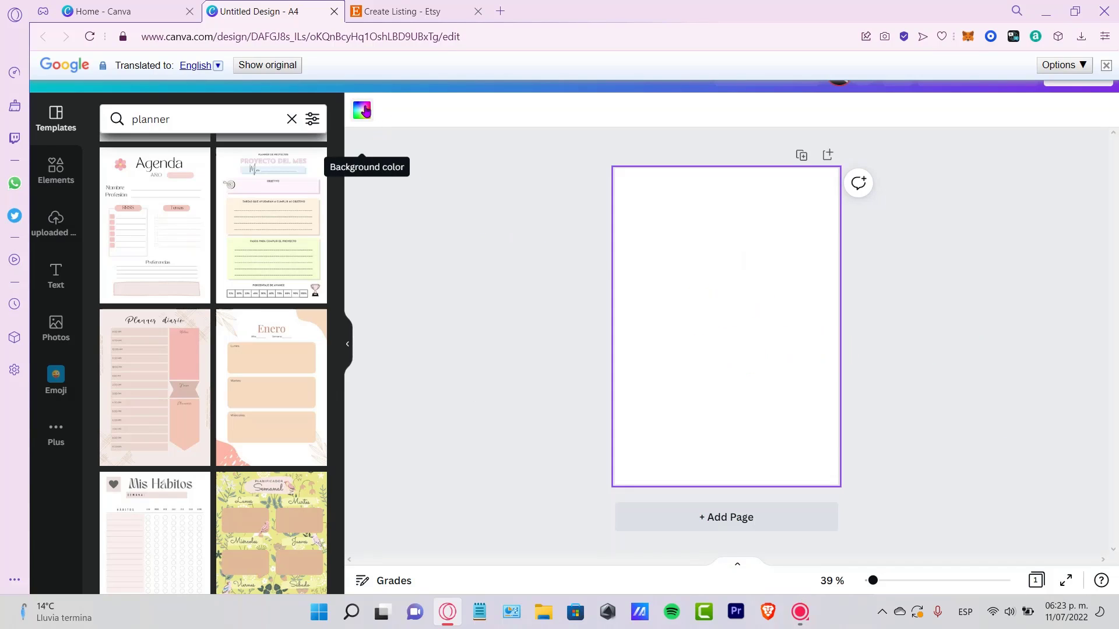
scroll(365, 111, "up", 3)
scroll(370, 254, "down", 3)
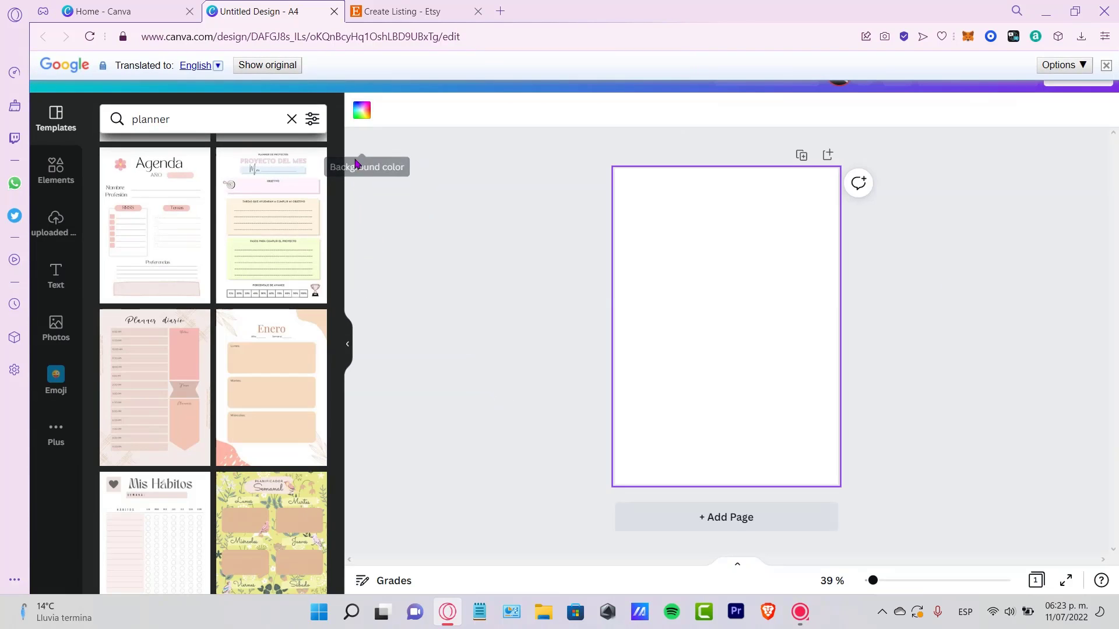
left_click(361, 111)
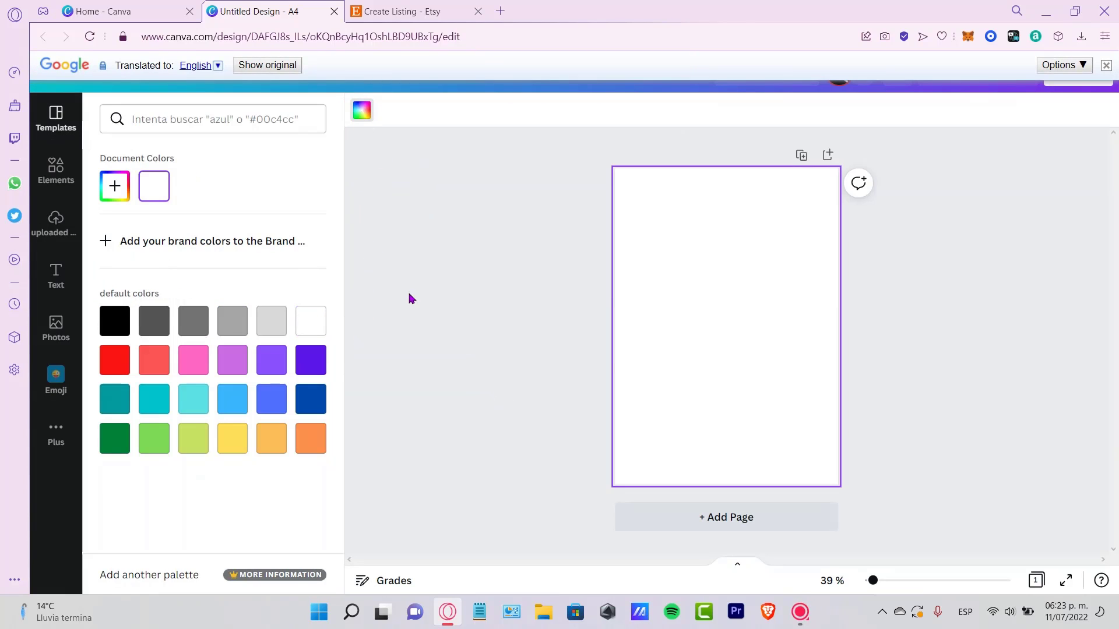
left_click(236, 406)
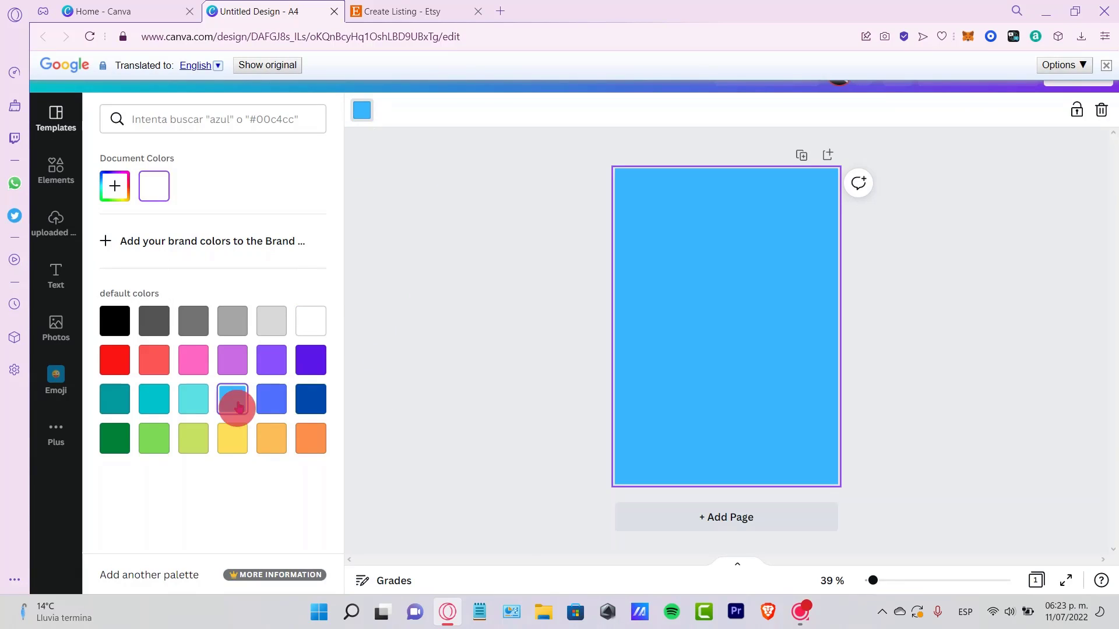
left_click(233, 438)
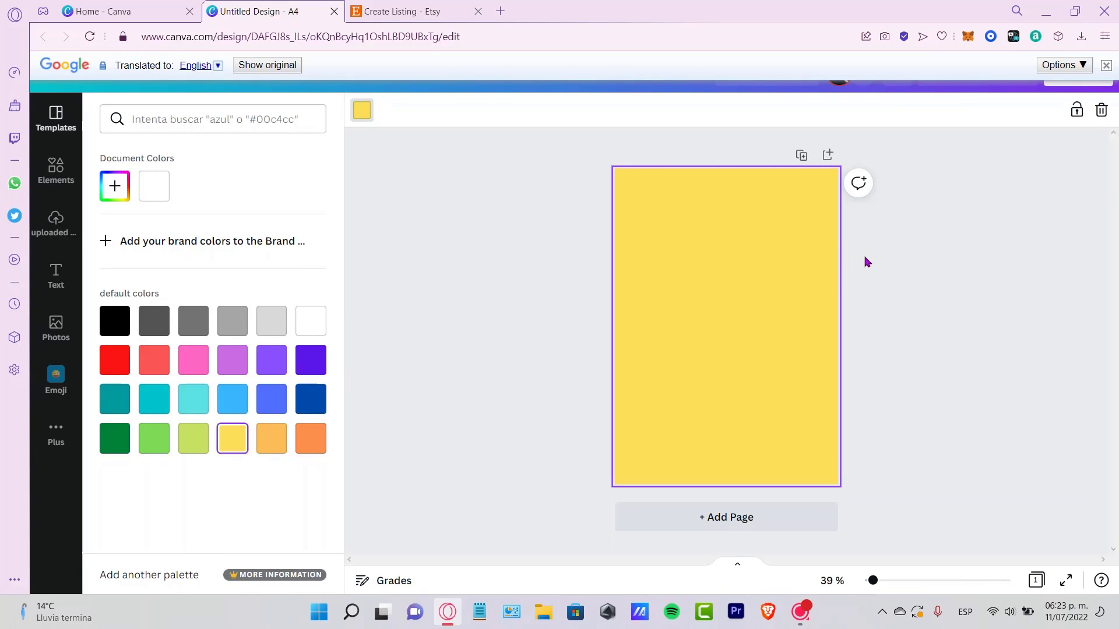
left_click(946, 325)
left_click(949, 295)
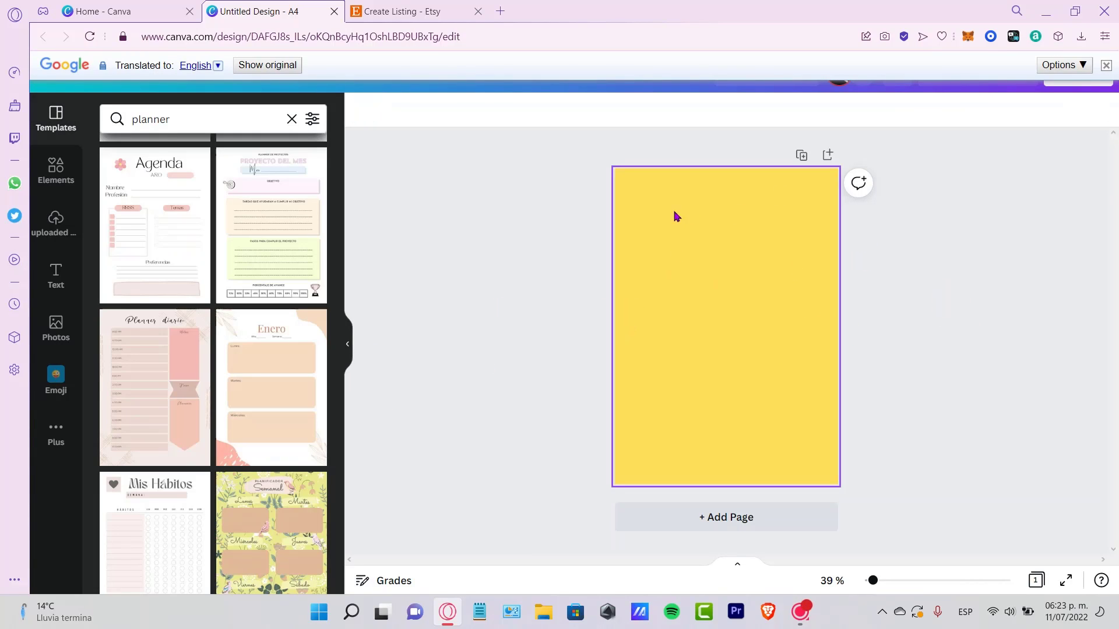
Add the grey three-faced 3D prism from the lines and shapes elements to the page and enlarge it slightly, keeping it centered
left_click(68, 173)
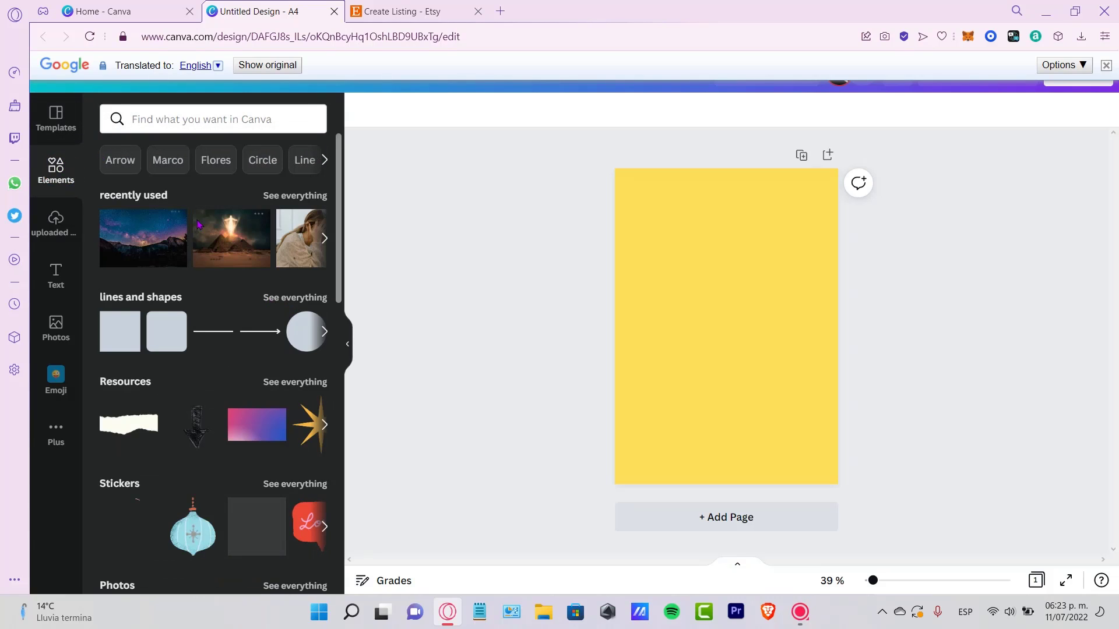
scroll(238, 289, "down", 1)
scroll(238, 289, "down", 6)
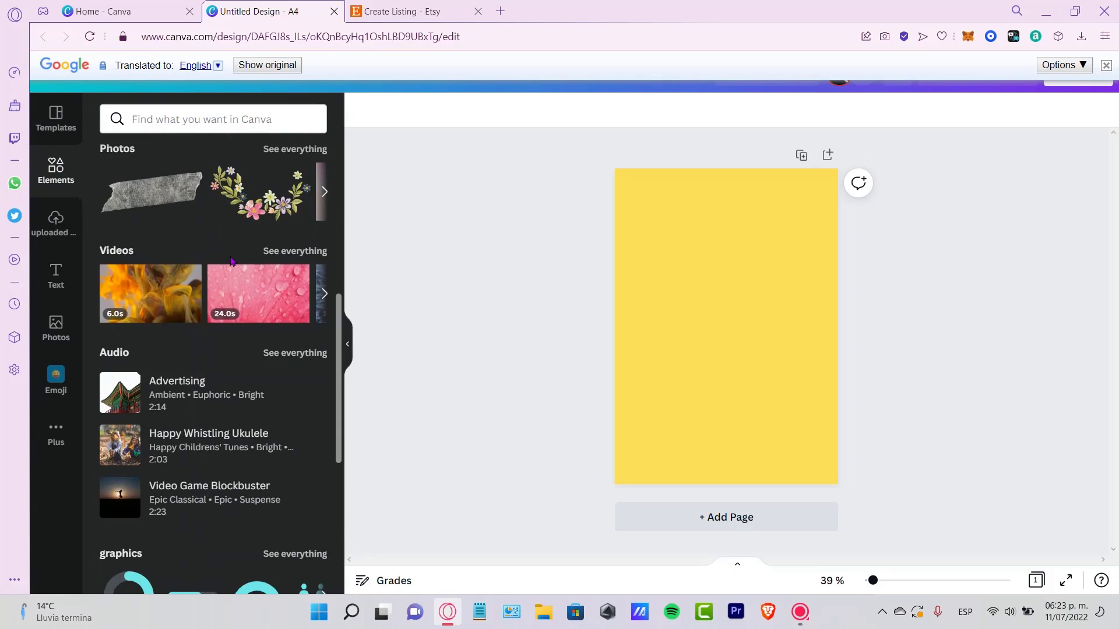
scroll(210, 327, "down", 4)
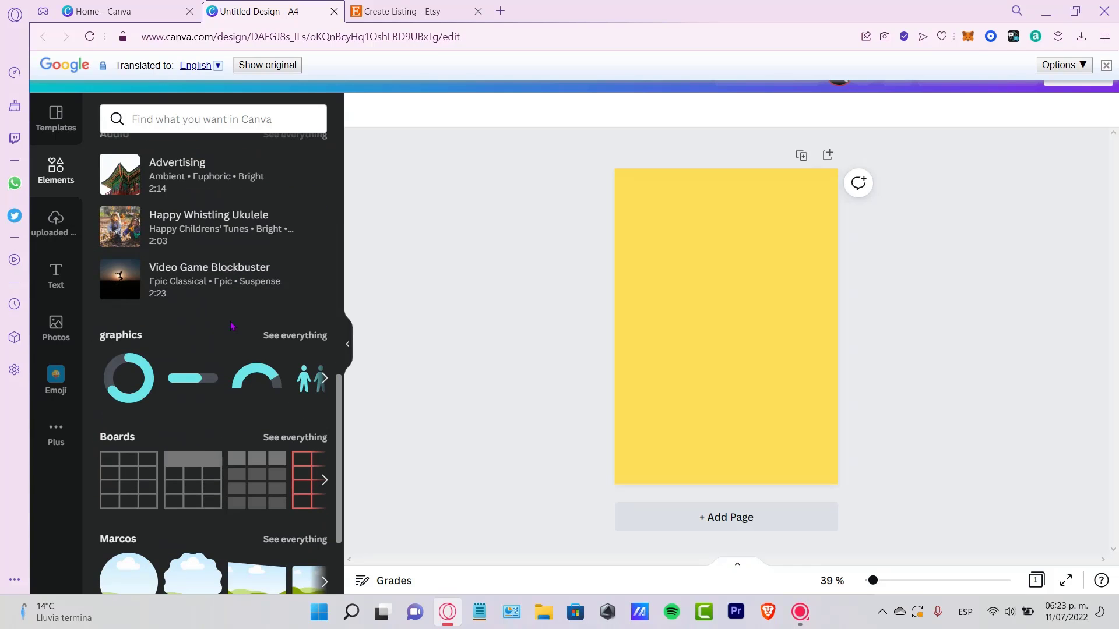
scroll(230, 366, "down", 2)
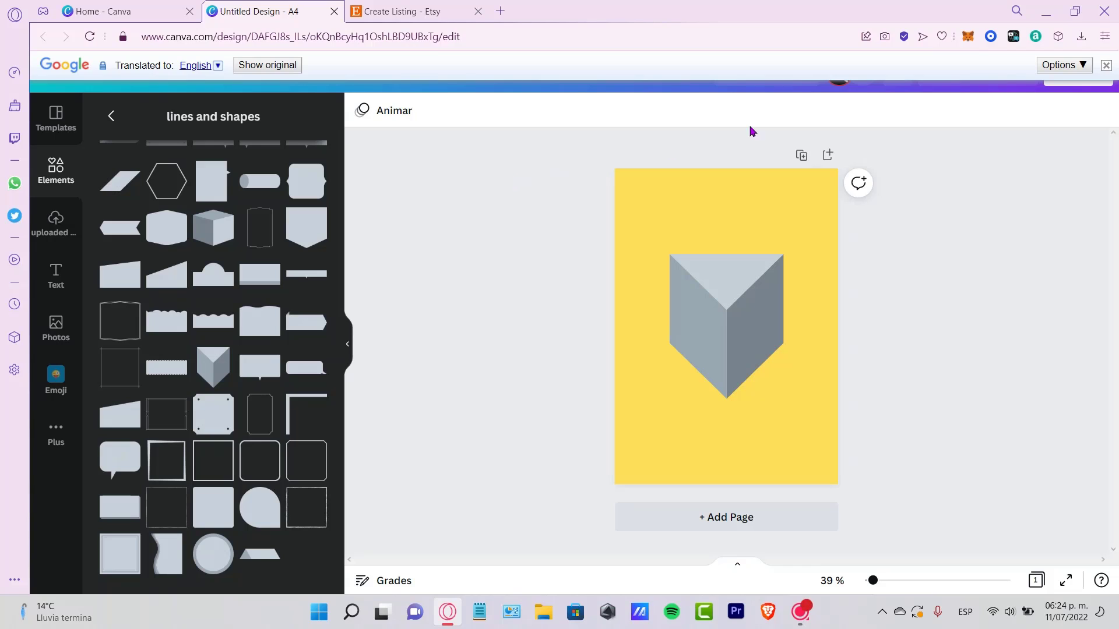
left_click(777, 338)
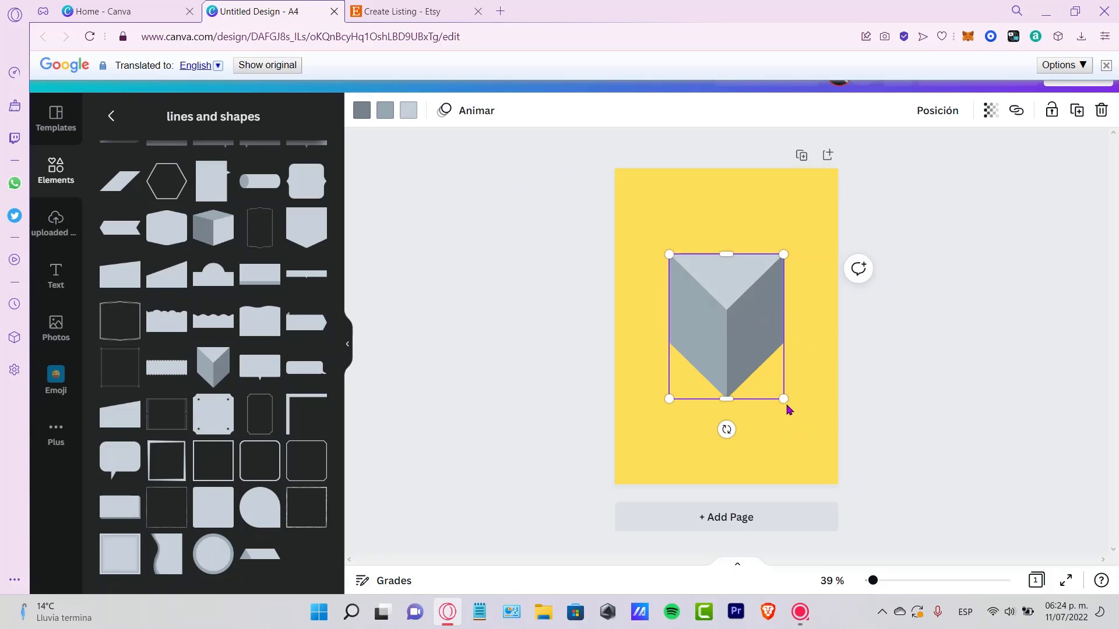
left_click_drag(787, 409, 802, 417)
mouse_move(769, 345)
left_mouse_down()
mouse_move(754, 342)
mouse_move(762, 335)
left_mouse_up()
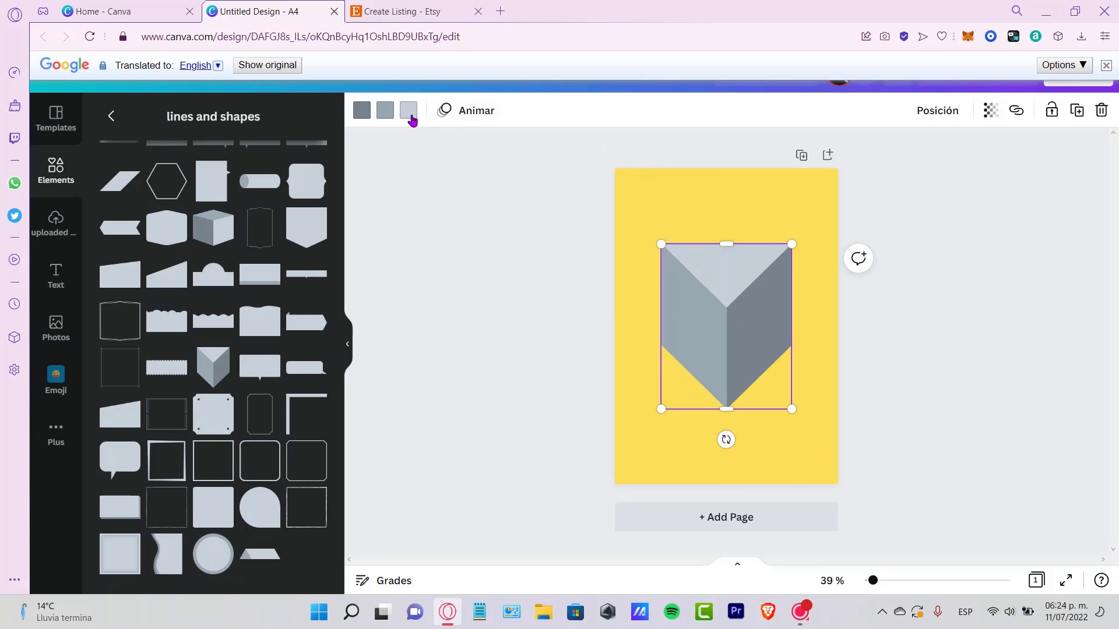
Set the prism shape's transparency to 37
right_click(723, 328)
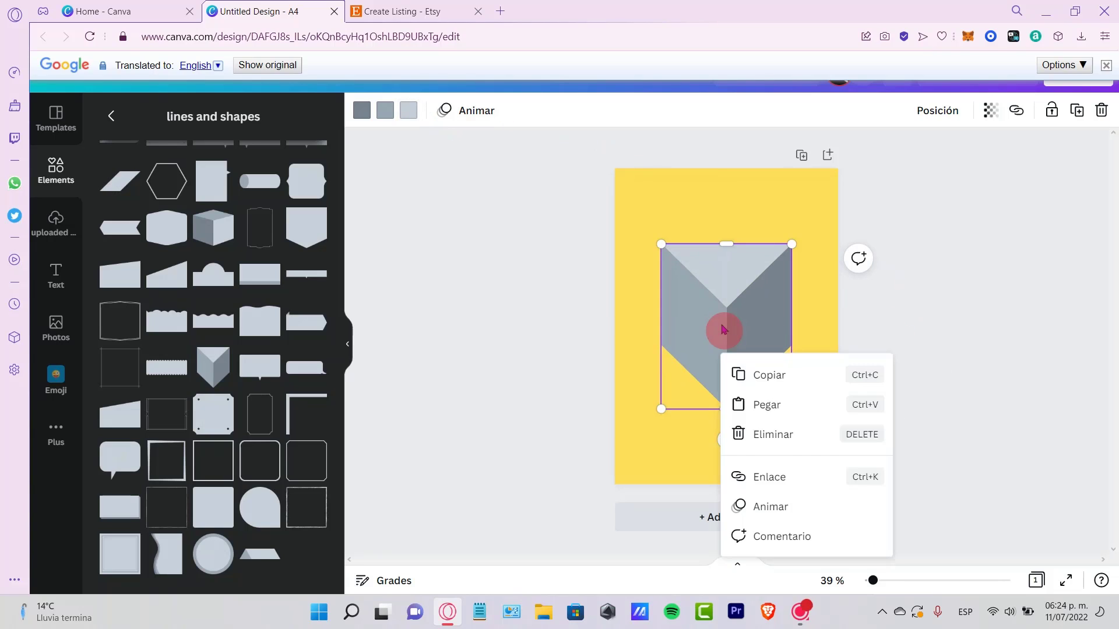
left_click(988, 112)
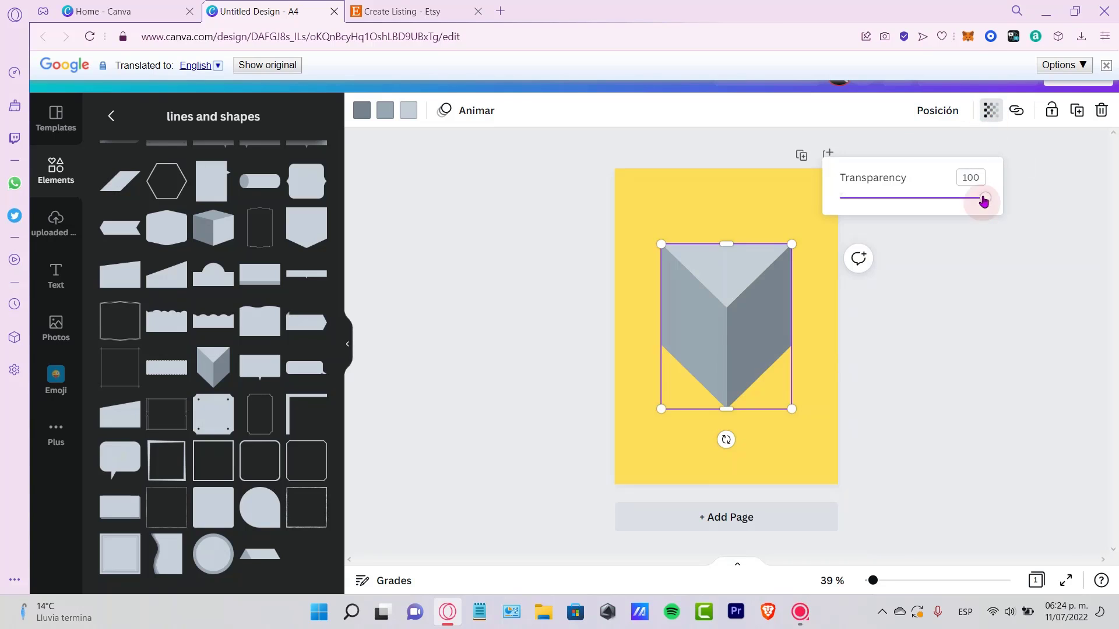
left_click_drag(983, 198, 901, 200)
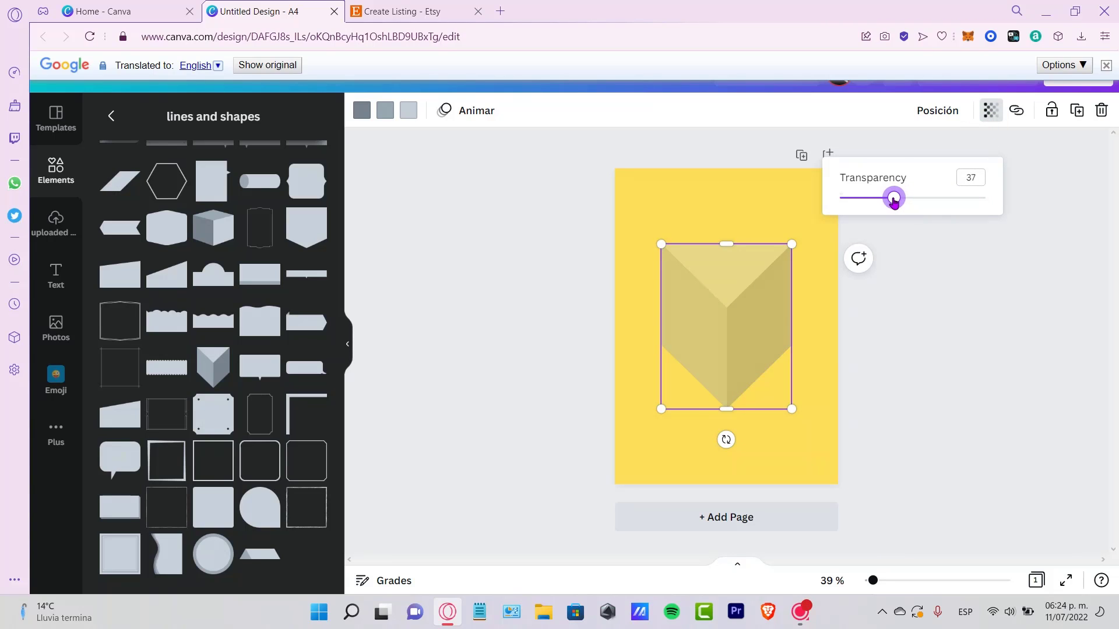
left_click(1031, 280)
left_click(939, 266)
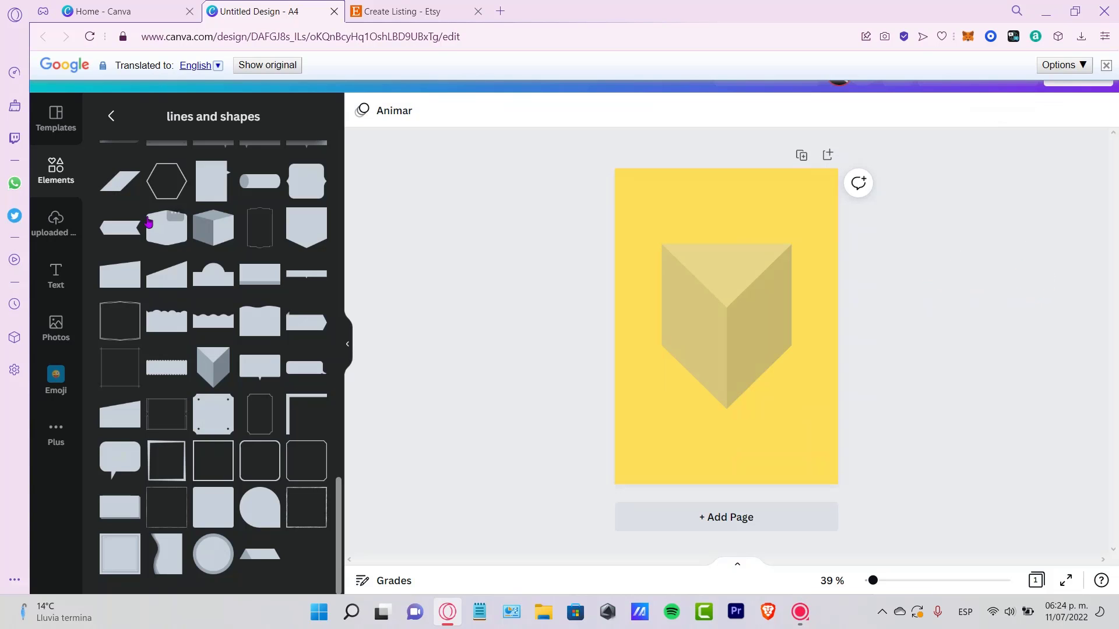
Add the "COFFEE PLEASE" font combination to the page over the prism shape
left_click(56, 275)
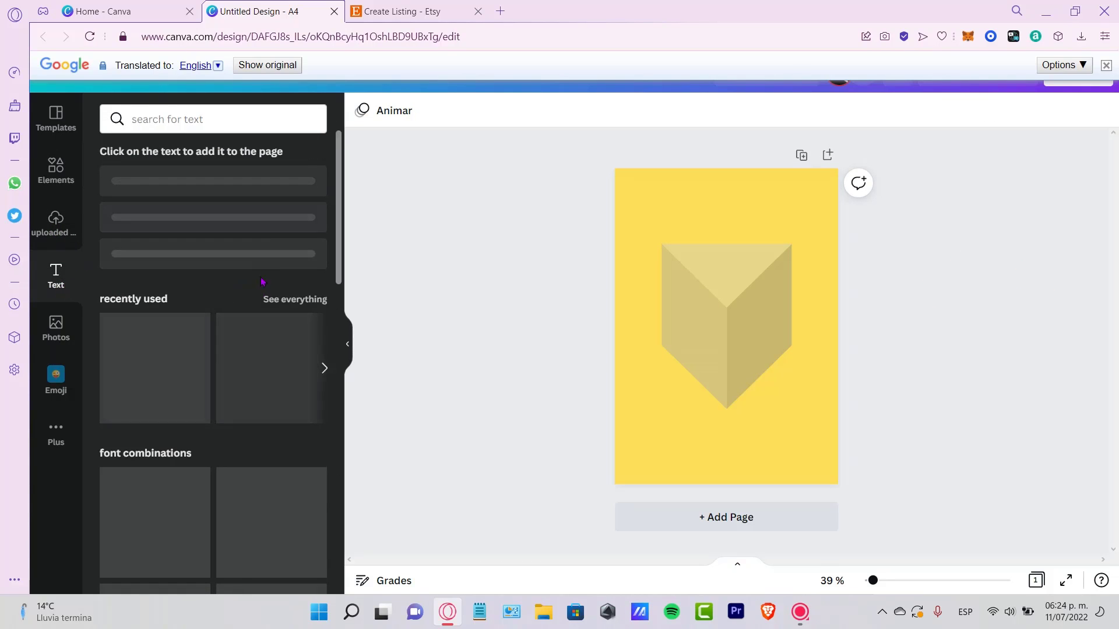
scroll(286, 352, "down", 3)
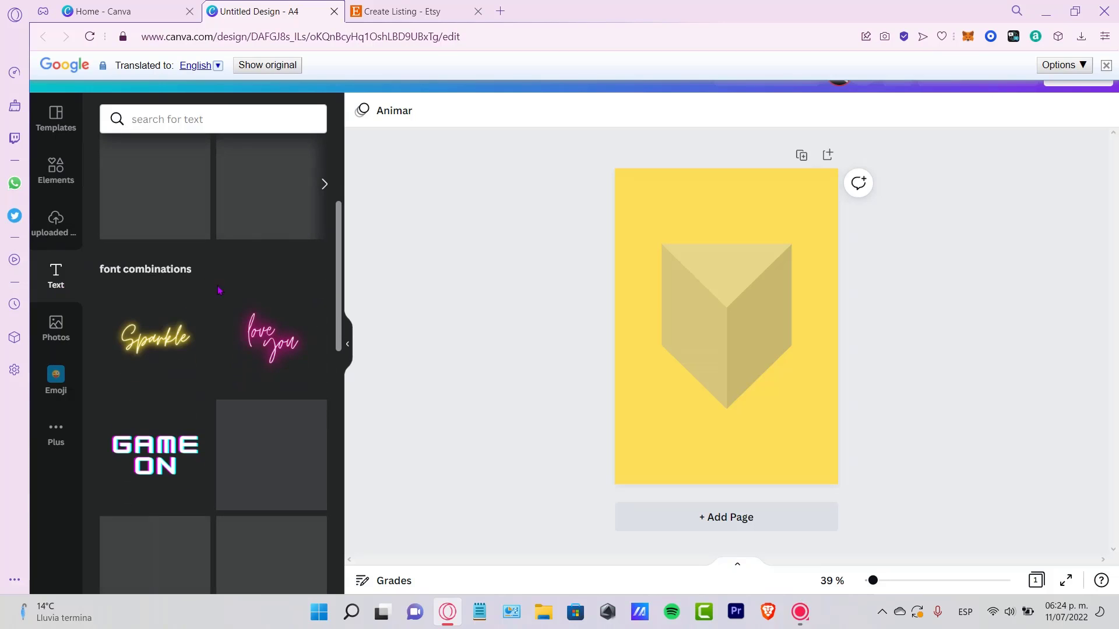
scroll(283, 328, "down", 3)
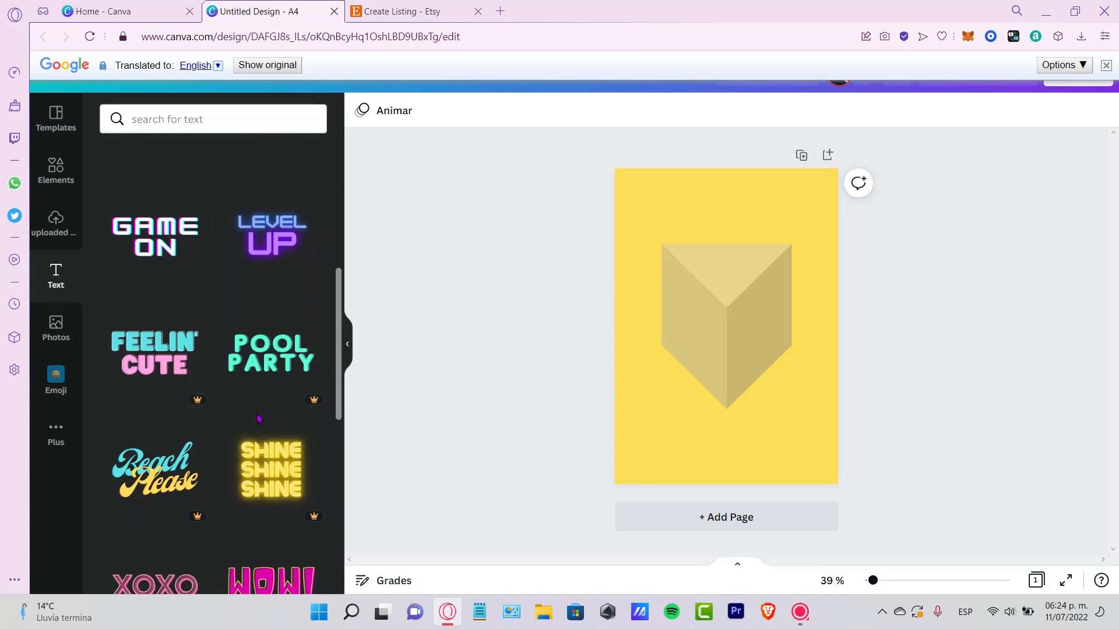
scroll(315, 320, "down", 7)
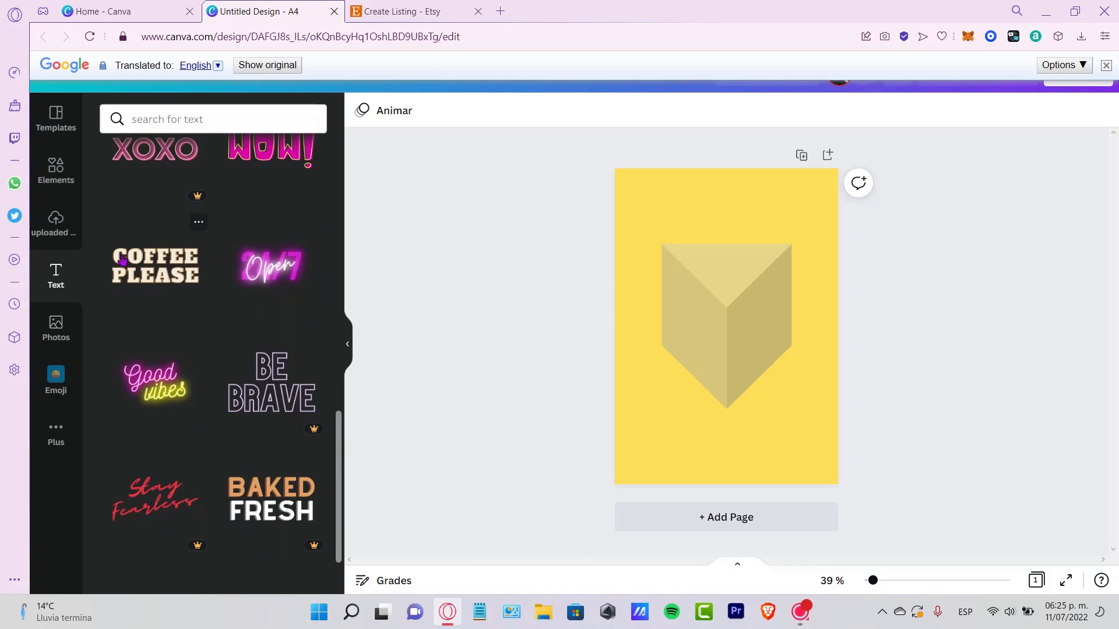
left_click(156, 269)
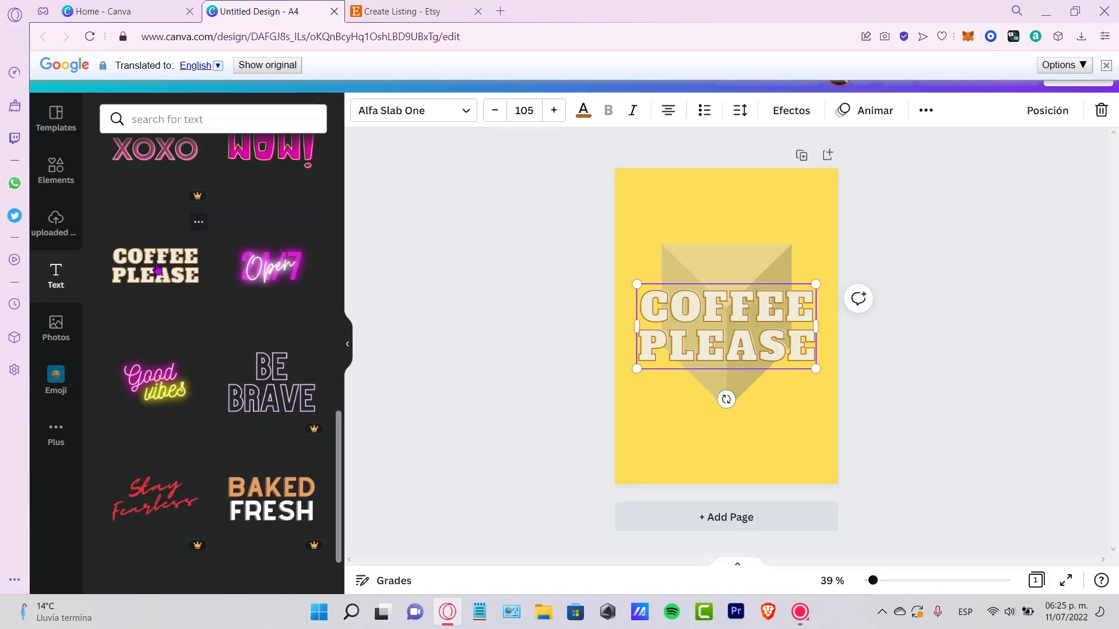
Replace the "COFFEE PLEASE" text on the page with "DIGITAL PLANNER"
left_click(799, 341)
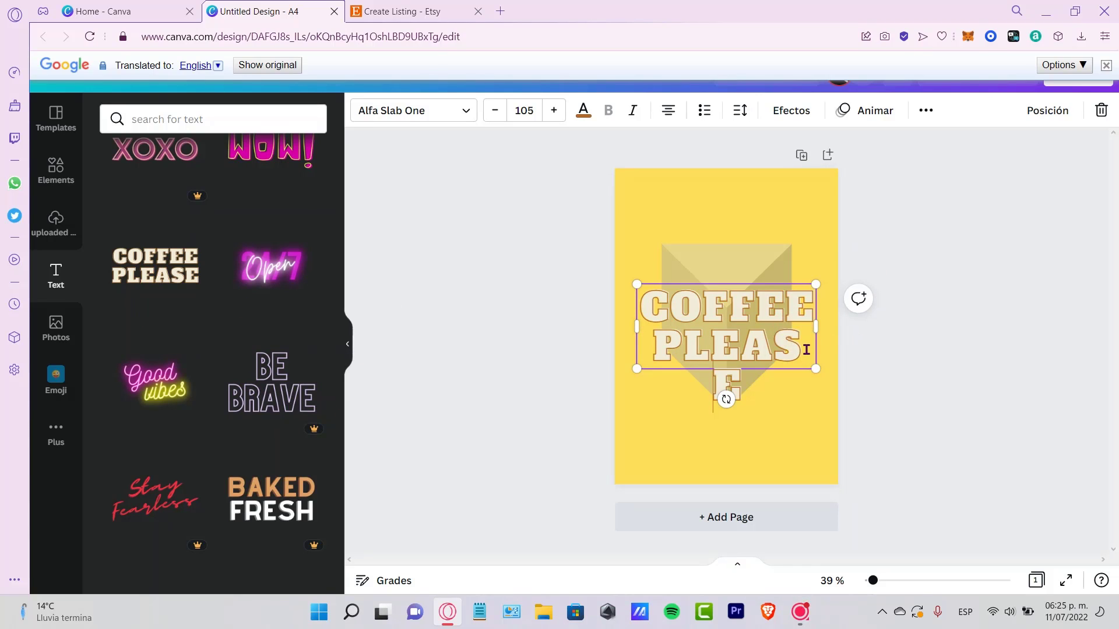
left_click_drag(802, 346, 665, 311)
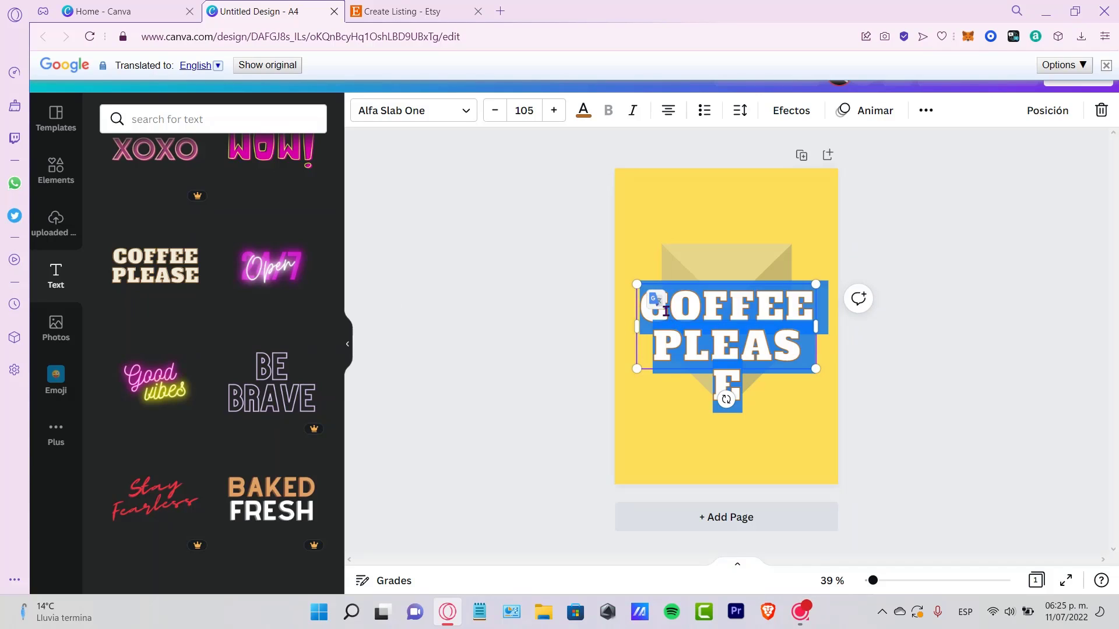
key("BackSpace")
type("DIGITAL PA")
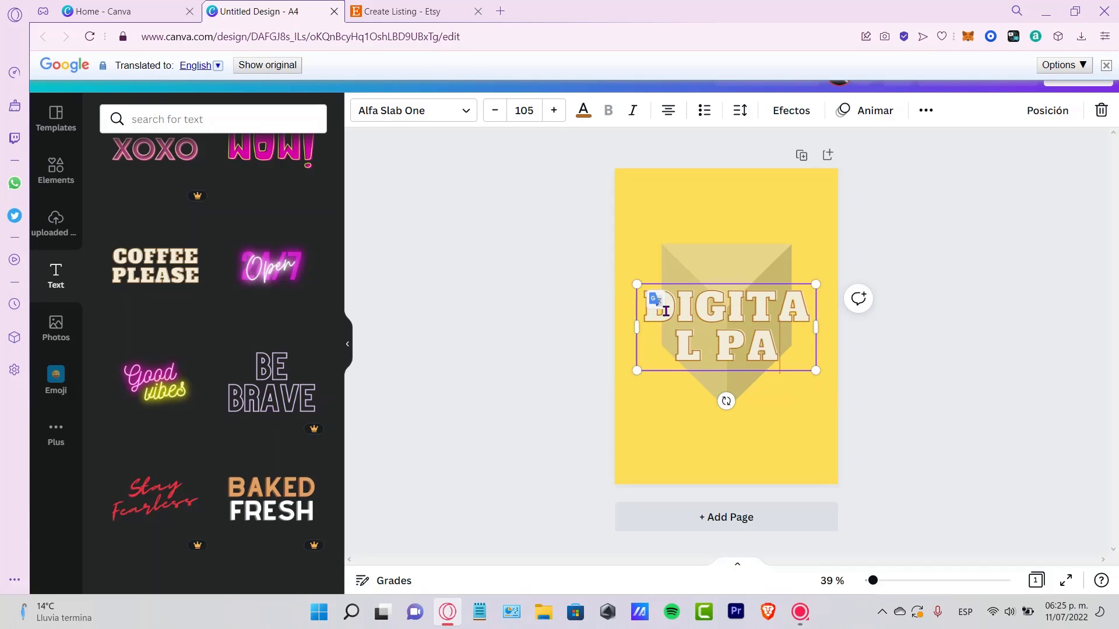
key("BackSpace")
type("LANNER")
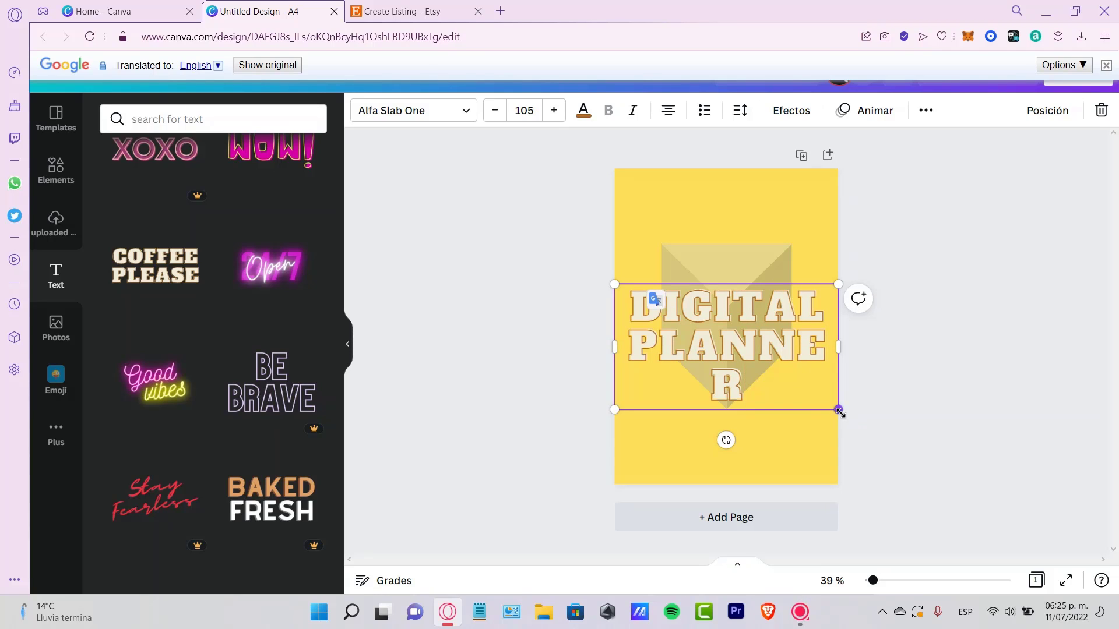
Shrink the "DIGITAL PLANNER" title to two lines and center it above the prism shape near the page's upper edge
left_click_drag(839, 411, 815, 398)
left_click(932, 338)
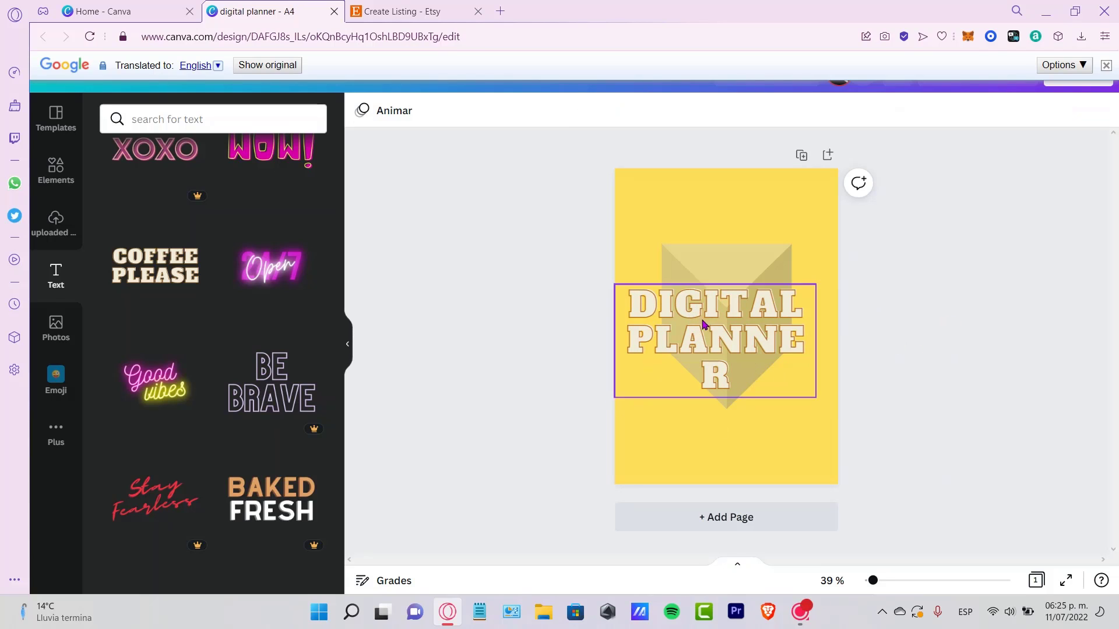
key("ctrl+z")
Add the slanted parallelogram shape, enlarge it and place it so only a triangle shows in the page's lower-right corner
left_click(56, 169)
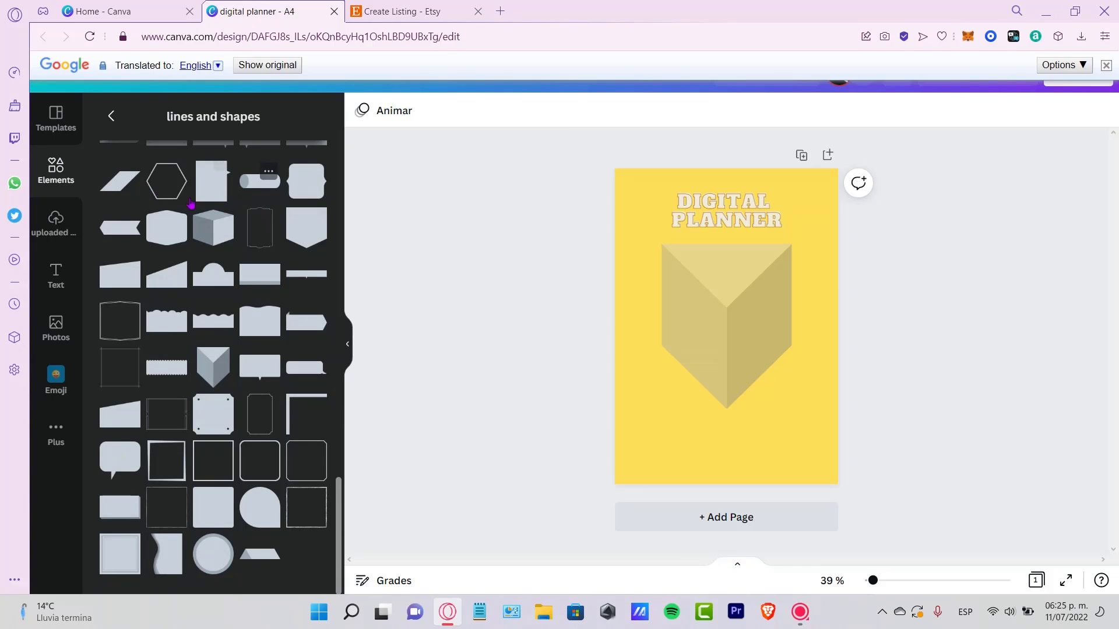
left_click(120, 179)
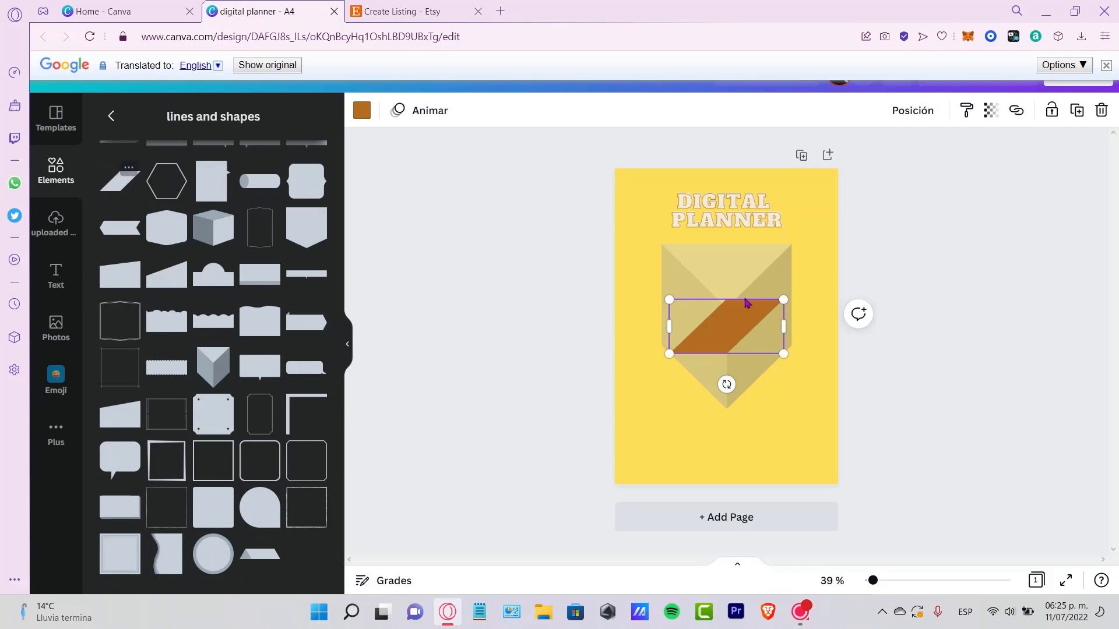
left_click_drag(767, 348, 777, 511)
left_click_drag(789, 463, 888, 416)
left_click_drag(799, 457, 806, 422)
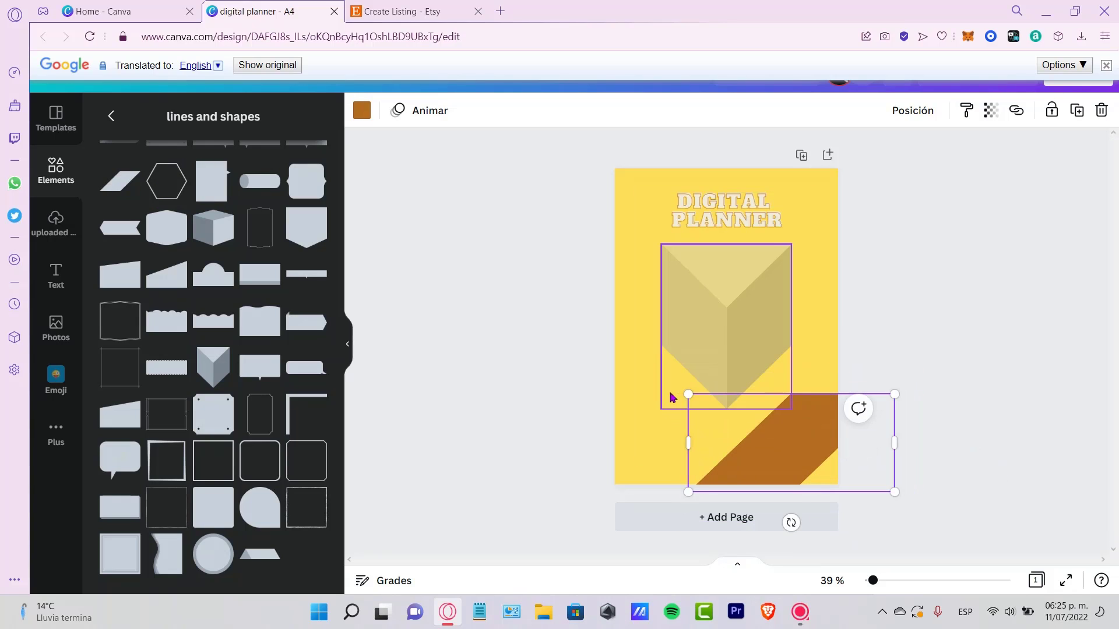
left_click_drag(689, 394, 788, 401)
left_click(346, 272)
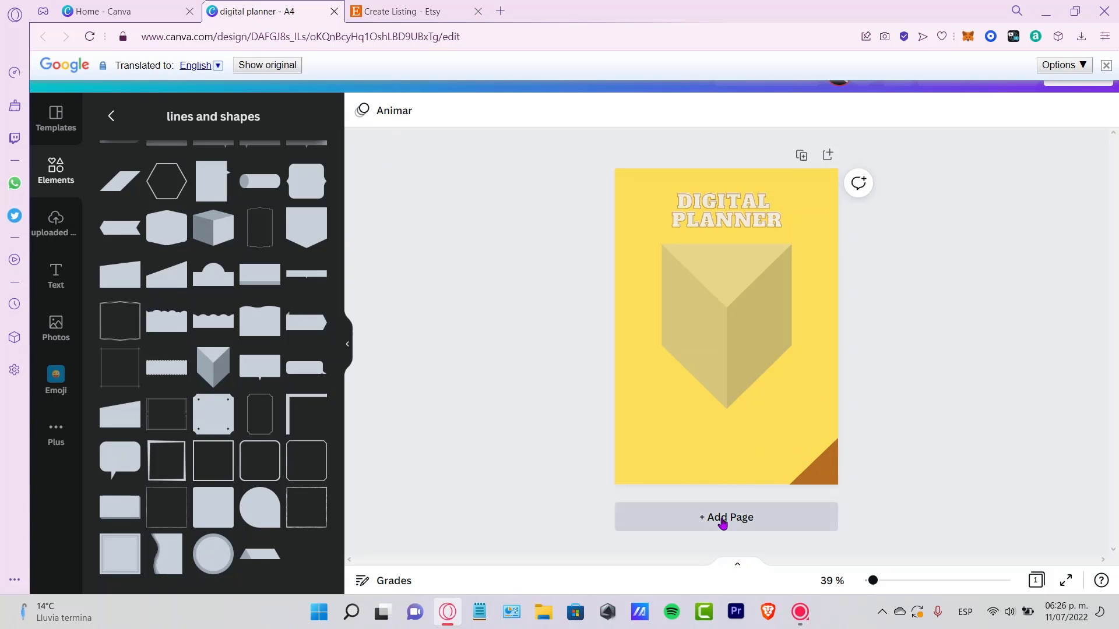
Add two more pages after the "DIGITAL PLANNER" page and return to page 1
left_click(747, 525)
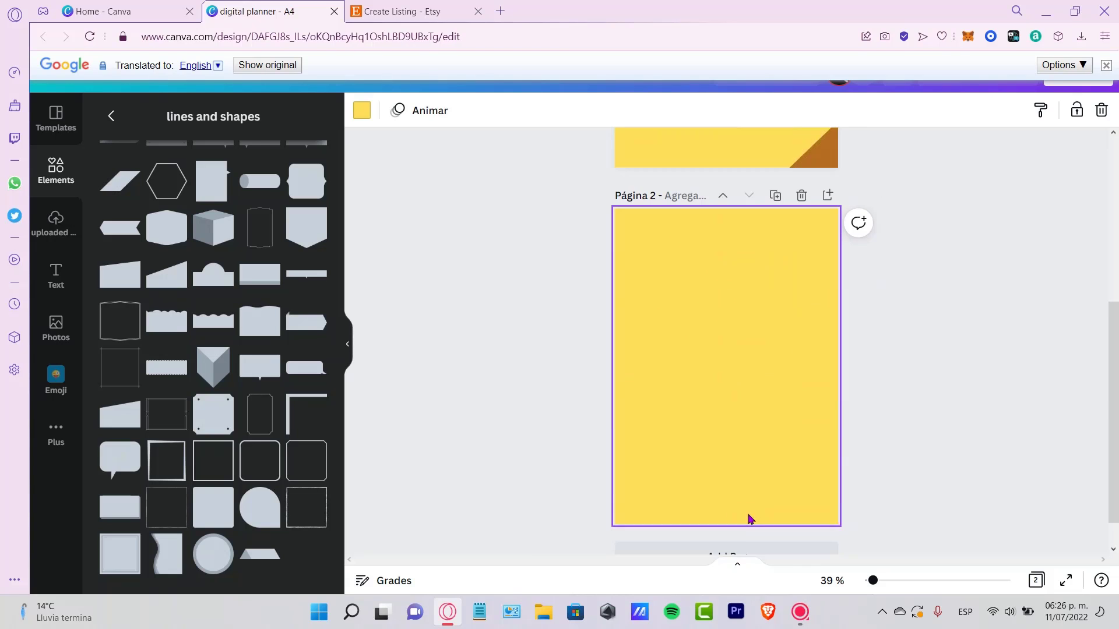
scroll(870, 415, "up", 5)
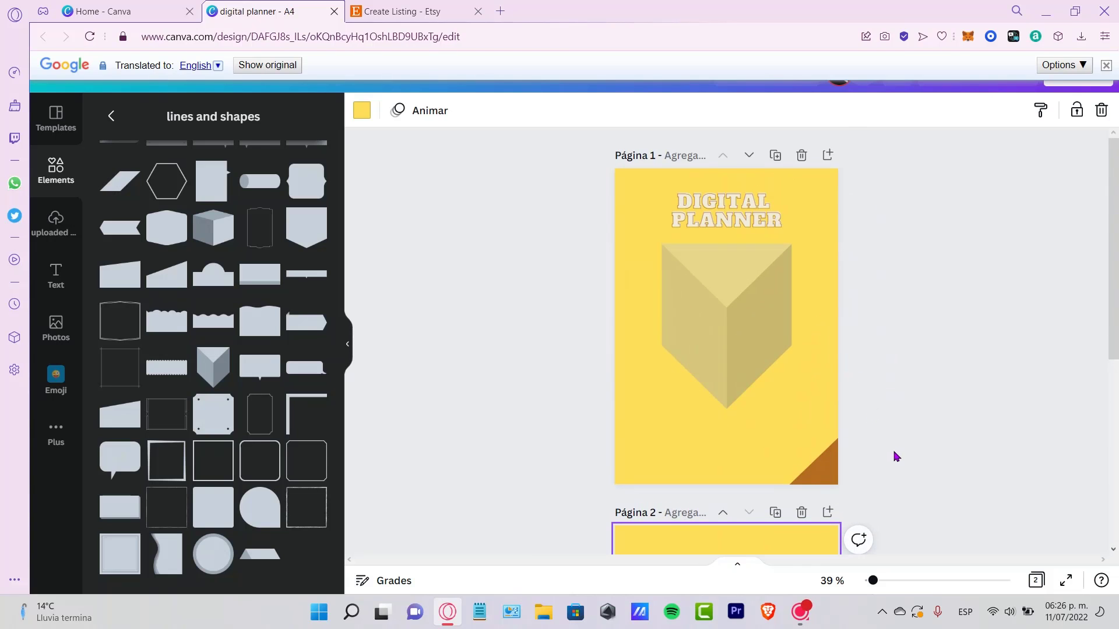
scroll(892, 455, "down", 5)
left_click(754, 517)
scroll(914, 379, "up", 10)
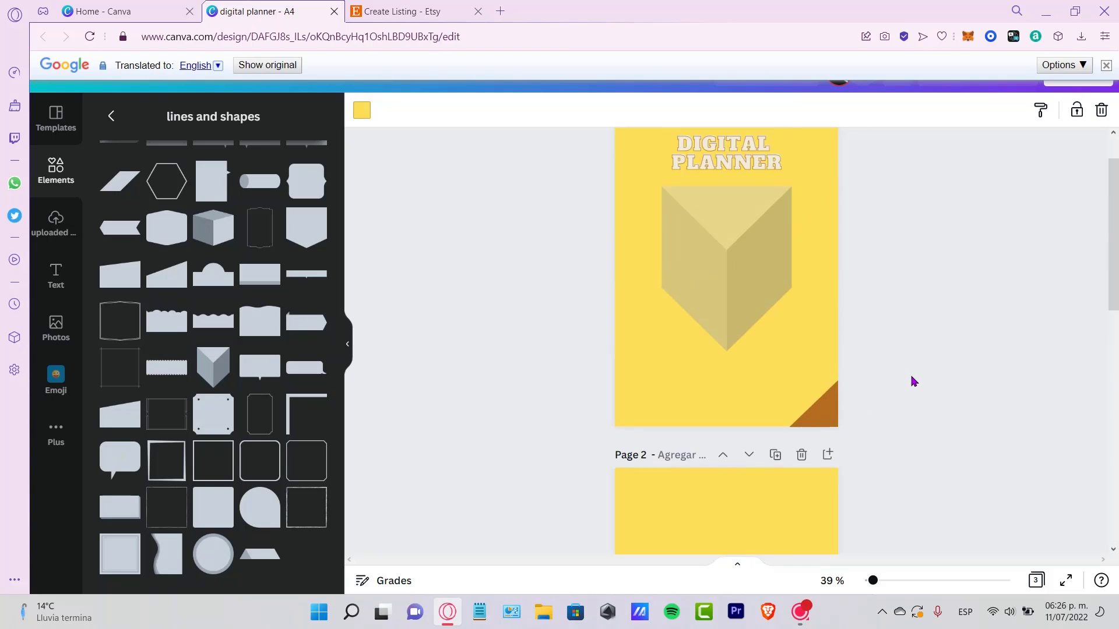
scroll(906, 355, "up", 2)
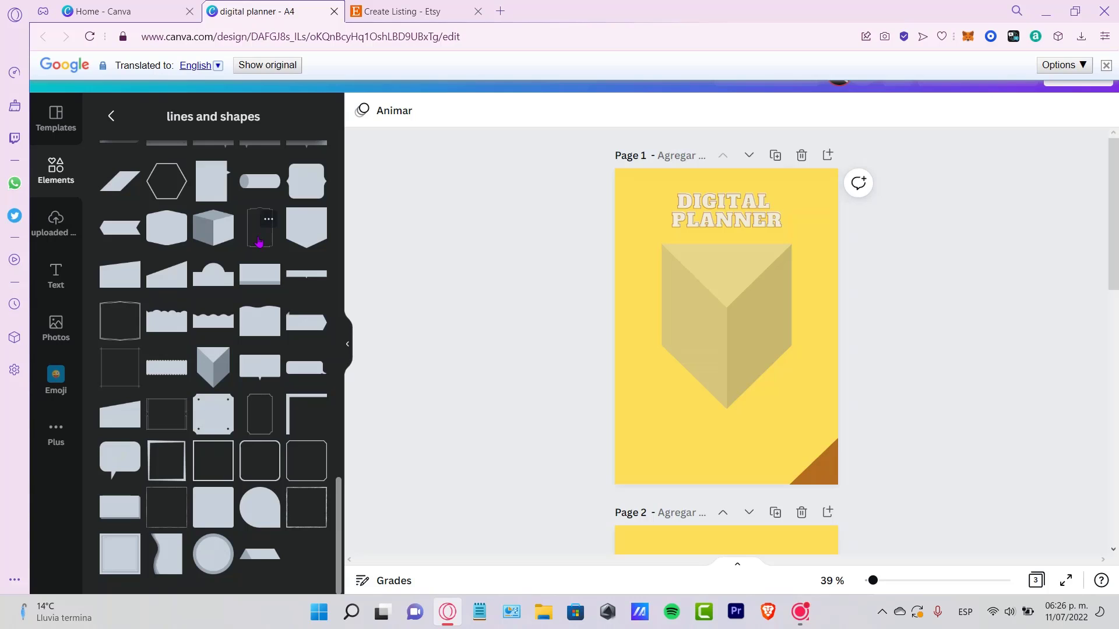
Add a diamond shape over the upper part of the prism and place a copy of it directly below, both centered
scroll(260, 253, "up", 10)
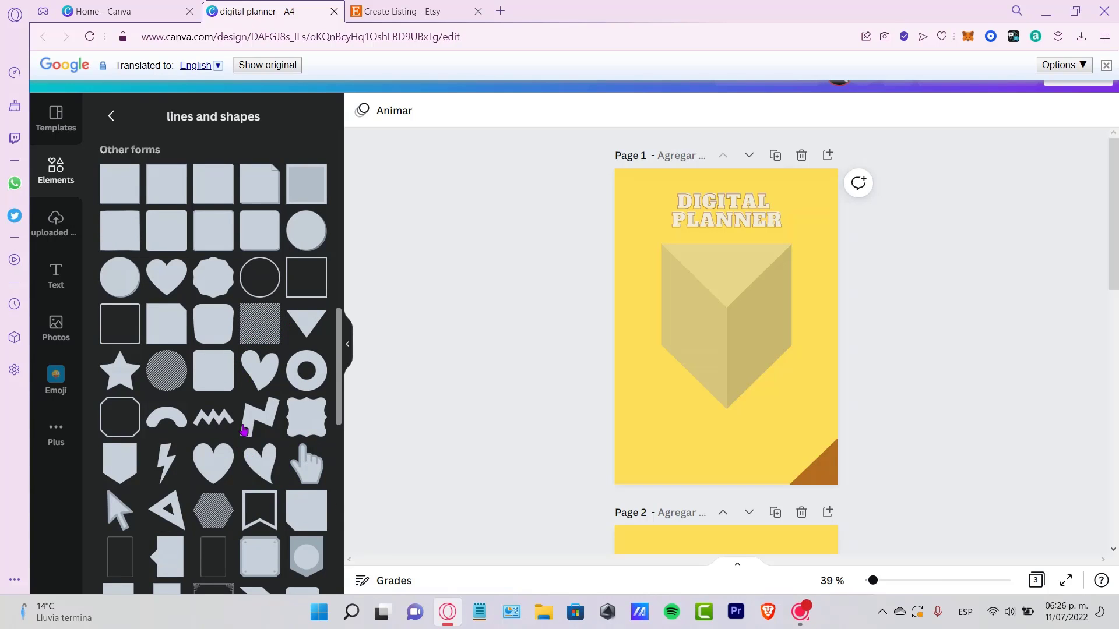
scroll(245, 424, "up", 4)
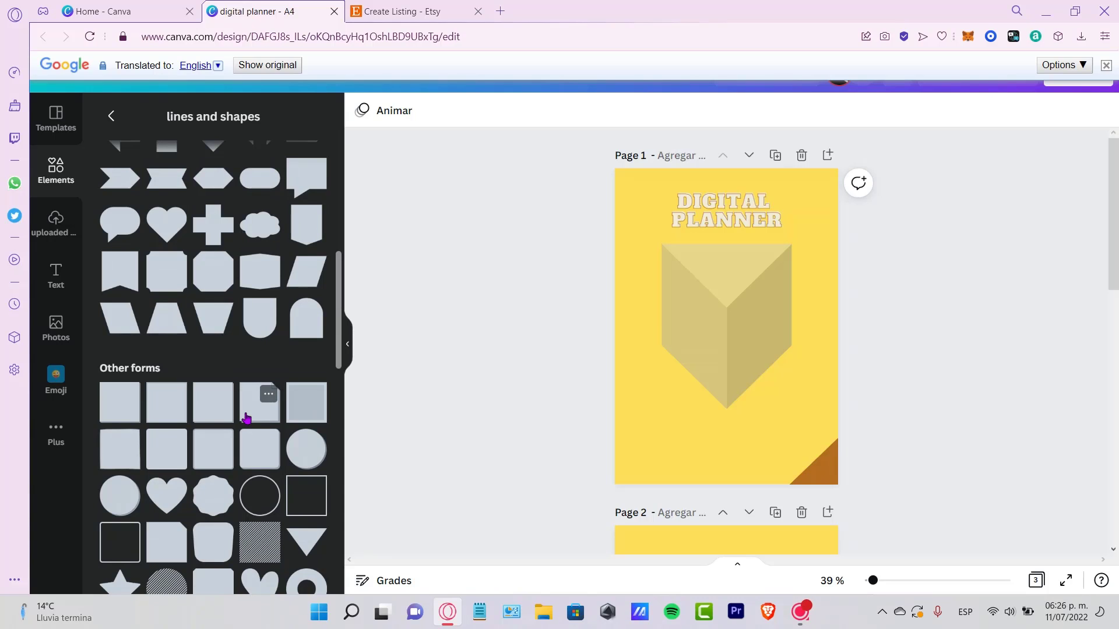
scroll(246, 417, "up", 4)
left_click_drag(119, 201, 746, 381)
left_click_drag(748, 318, 728, 303)
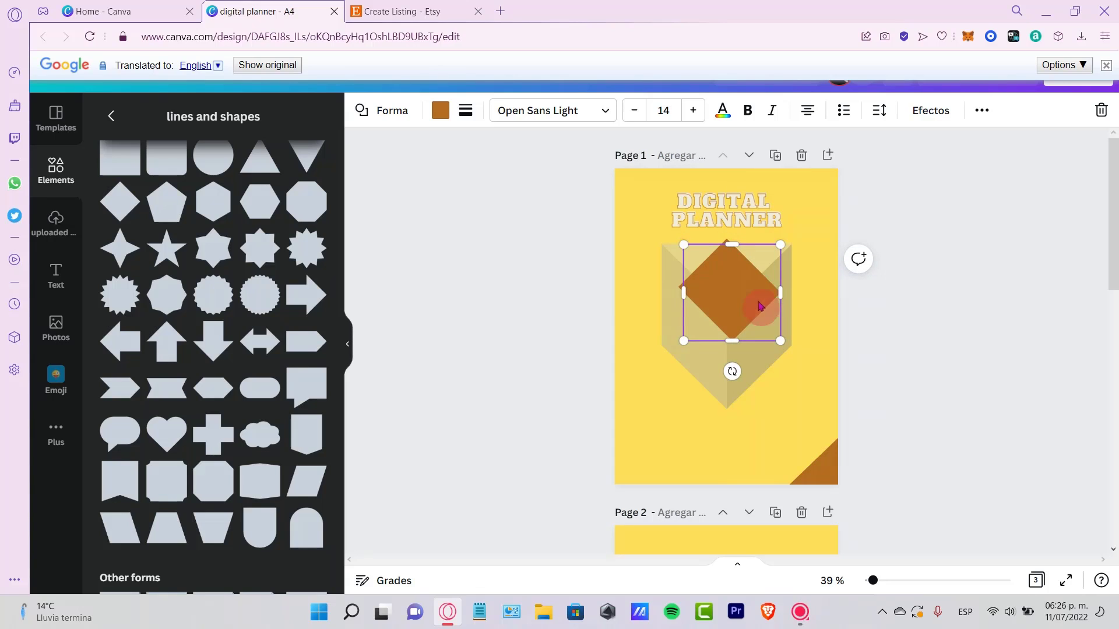
left_click_drag(761, 305, 756, 404)
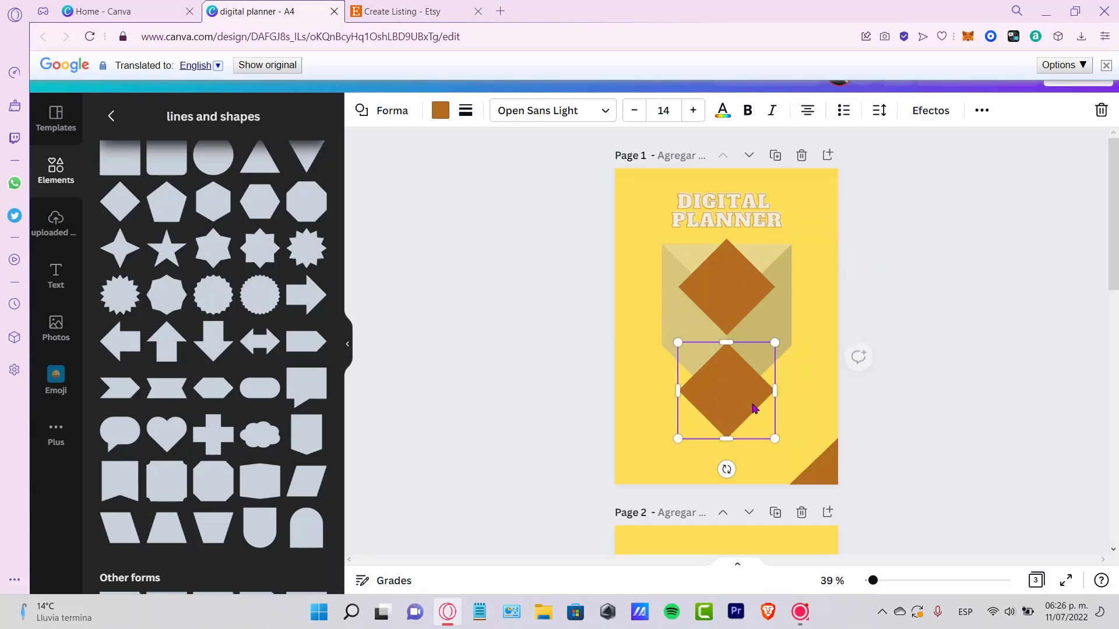
left_click(944, 358)
left_click(737, 299)
left_click(524, 317)
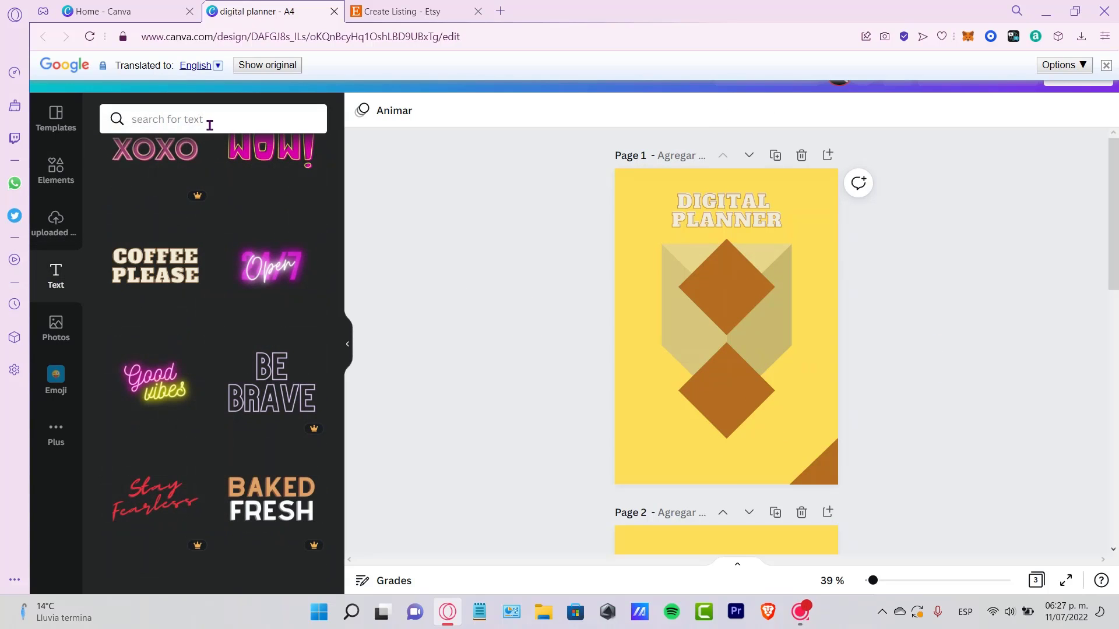
Add a subtitle text reading "MONDAY" and center it on the upper diamond
scroll(308, 438, "down", 5)
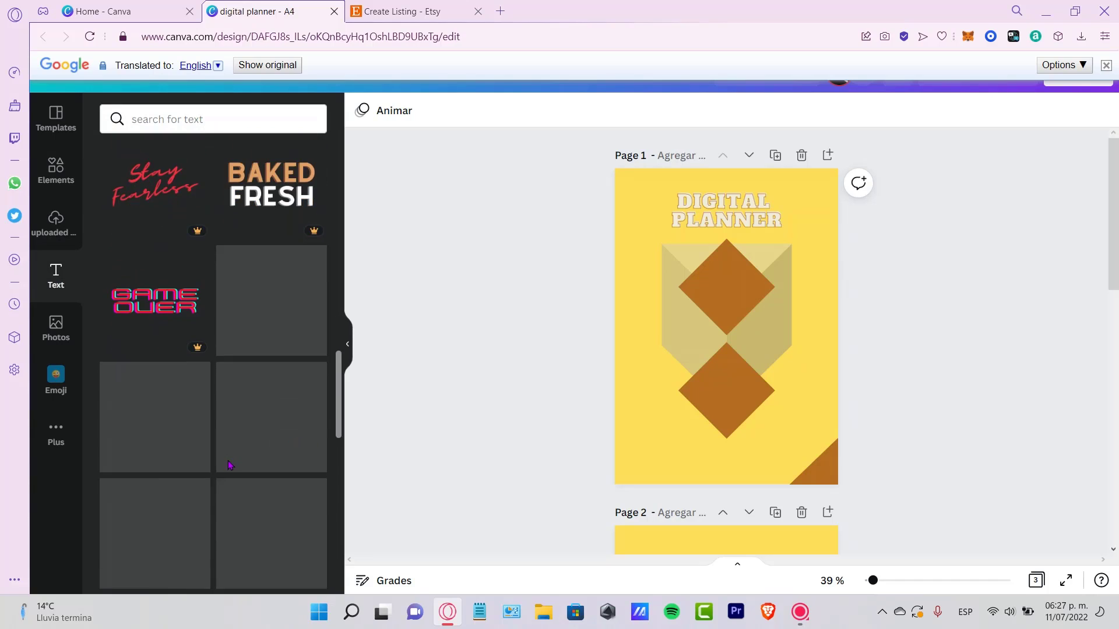
scroll(227, 465, "up", 10)
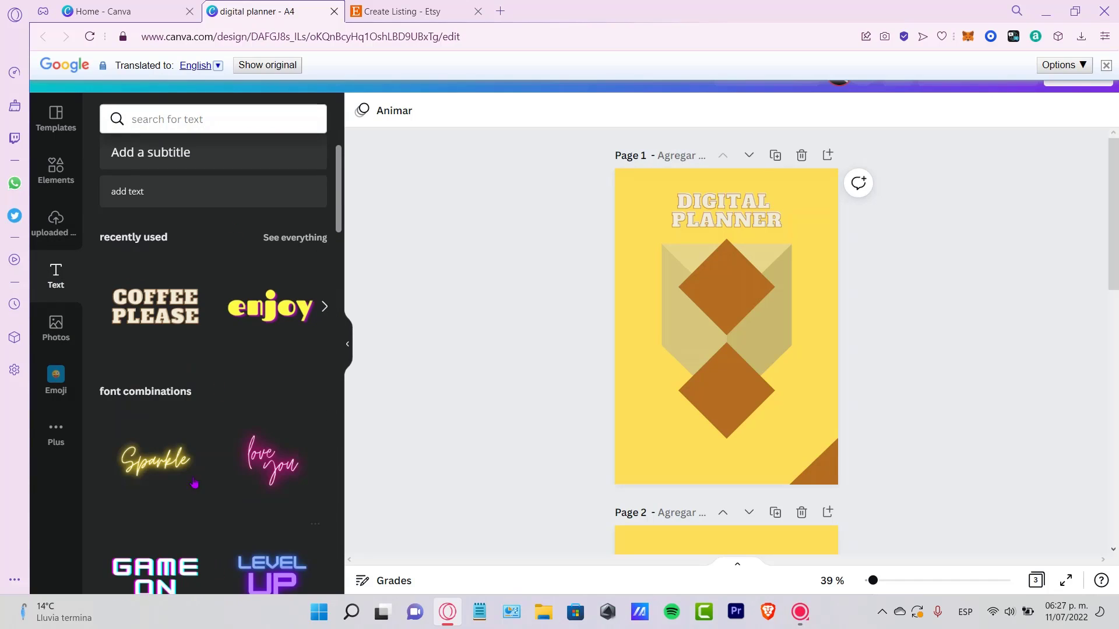
left_click(199, 153)
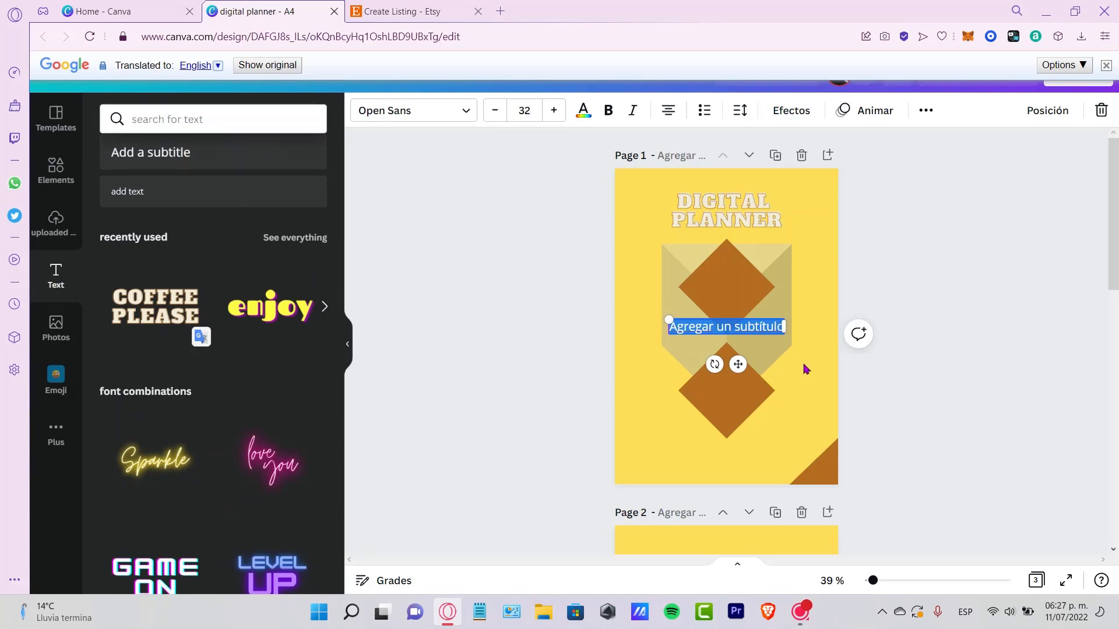
type("MONDAY")
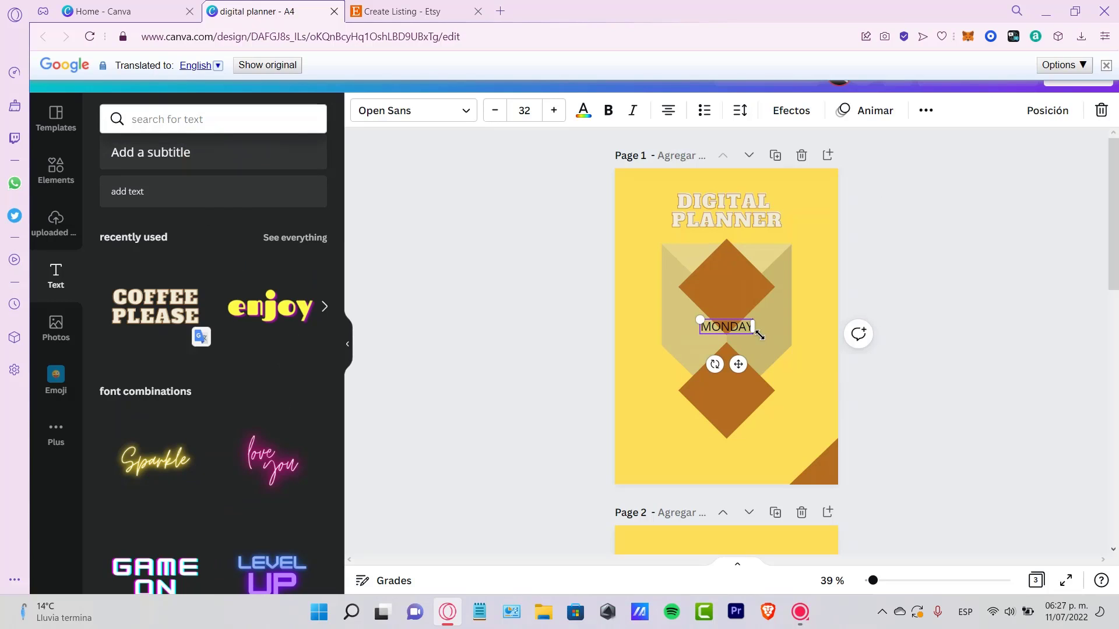
left_click(918, 464)
left_click_drag(755, 328, 751, 286)
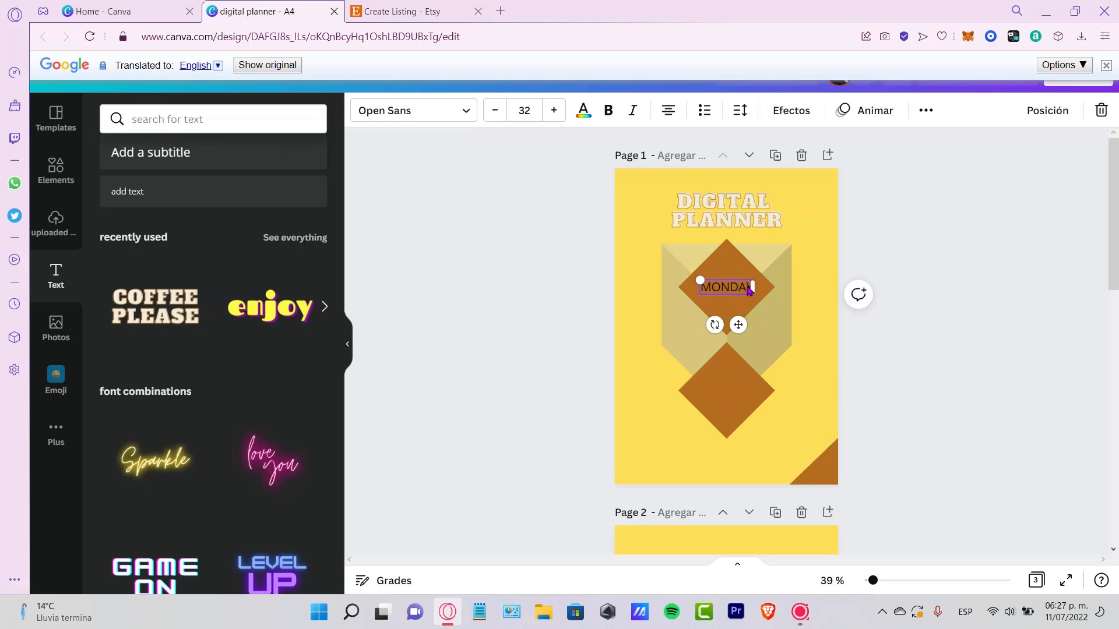
Duplicate the "MONDAY" text onto the lower diamond and change the copy to "TUESDAY"
key("ctrl+d")
left_click_drag(754, 300, 738, 400)
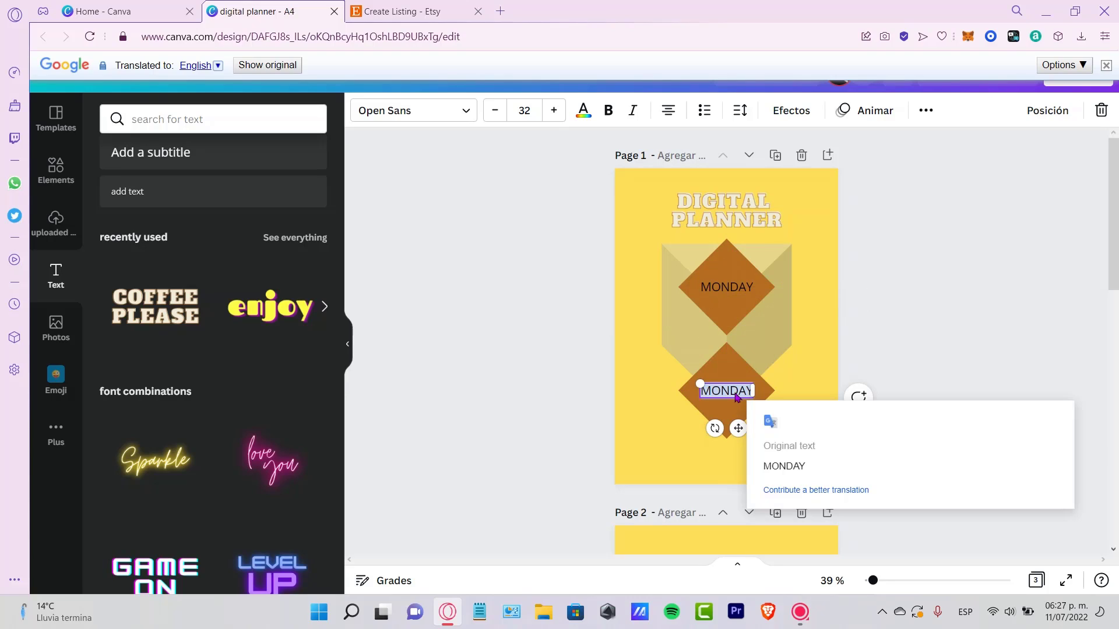
left_click(737, 398)
double_click(735, 396)
key("ctrl+c")
key("BackSpace")
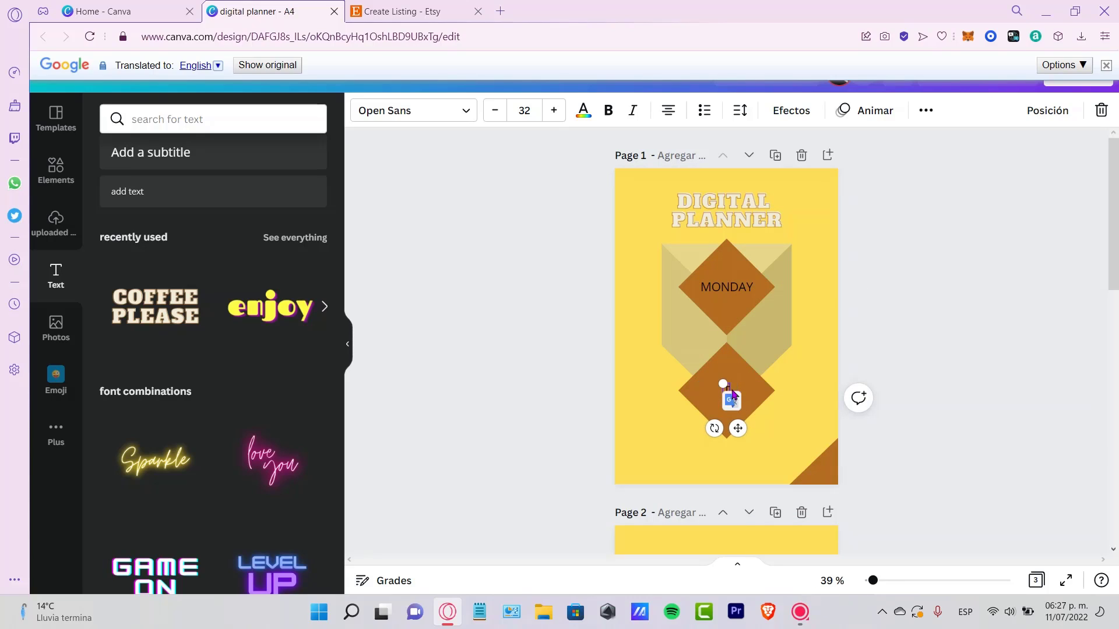
type("TUES")
type("DAY")
left_click(868, 360)
left_click(772, 404)
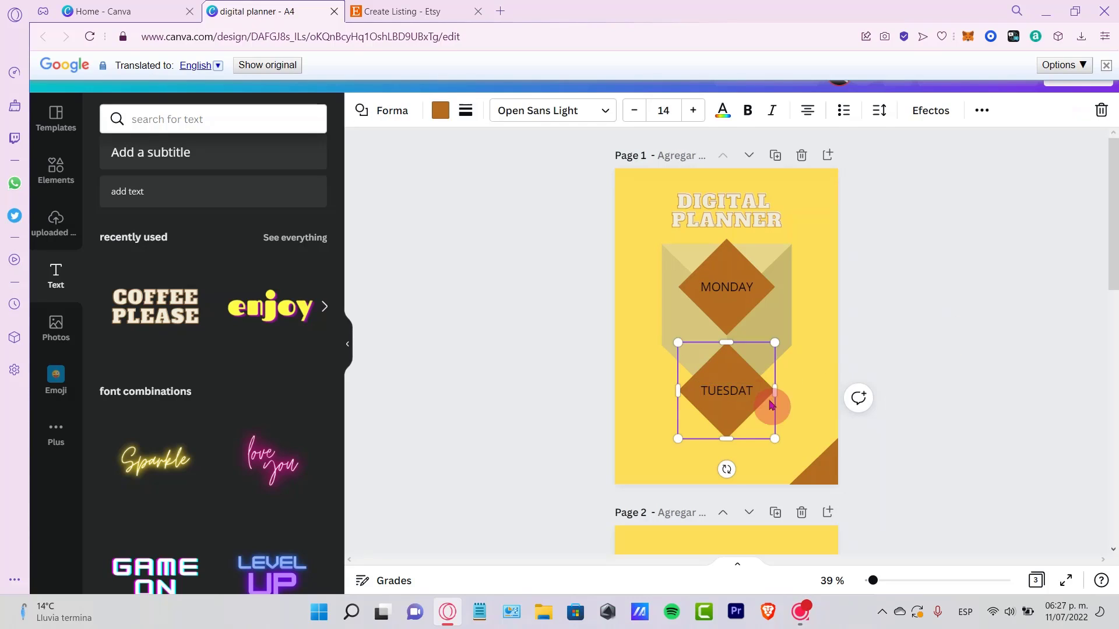
left_click(847, 352)
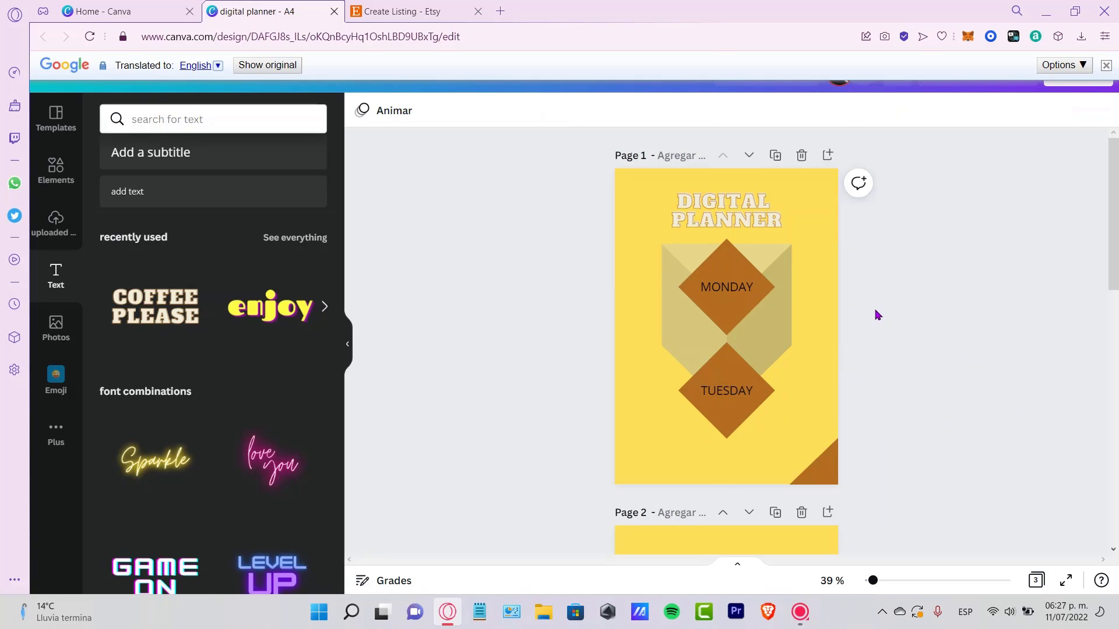
Set the font of the "MONDAY" and "TUESDAY" texts to SK Moralist
left_click(749, 295)
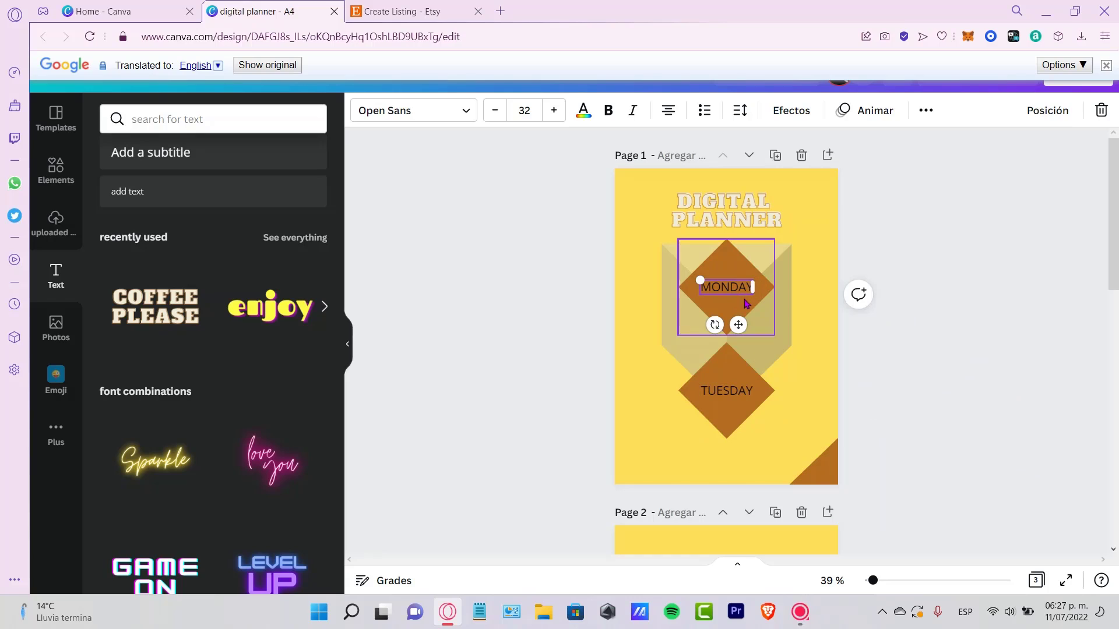
left_click(472, 114)
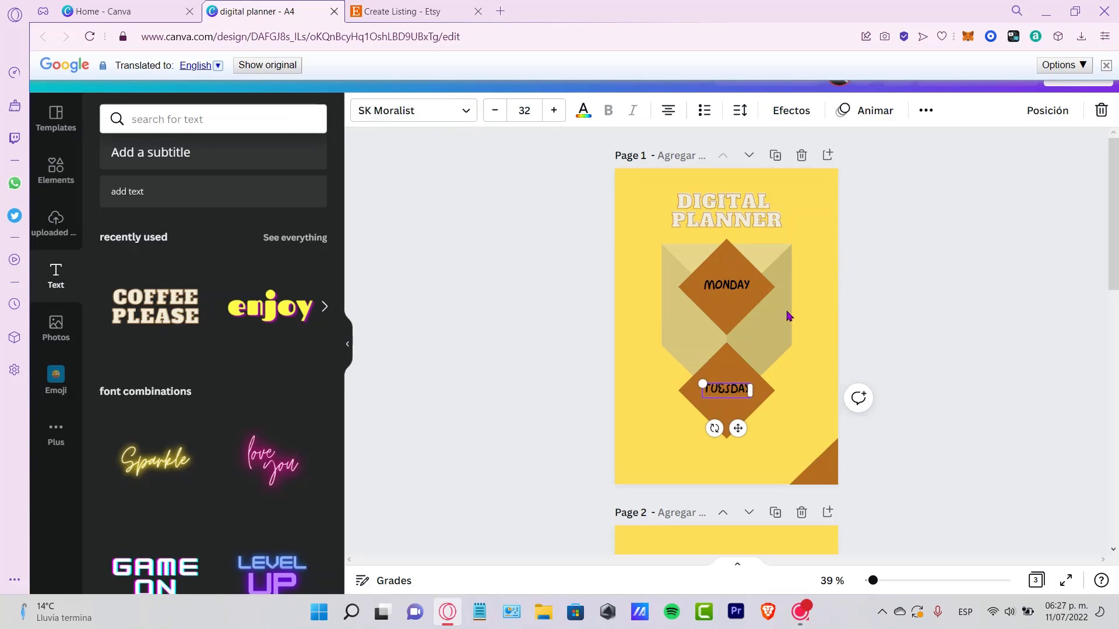
left_click(788, 315)
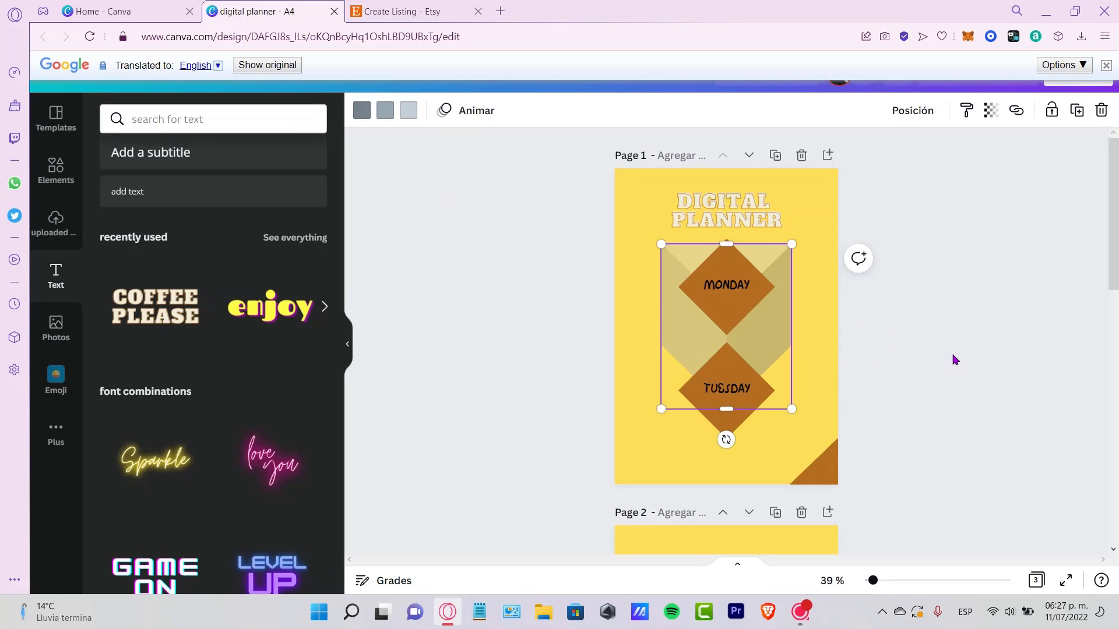
Group the "MONDAY" text with the upper diamond
left_click(725, 285)
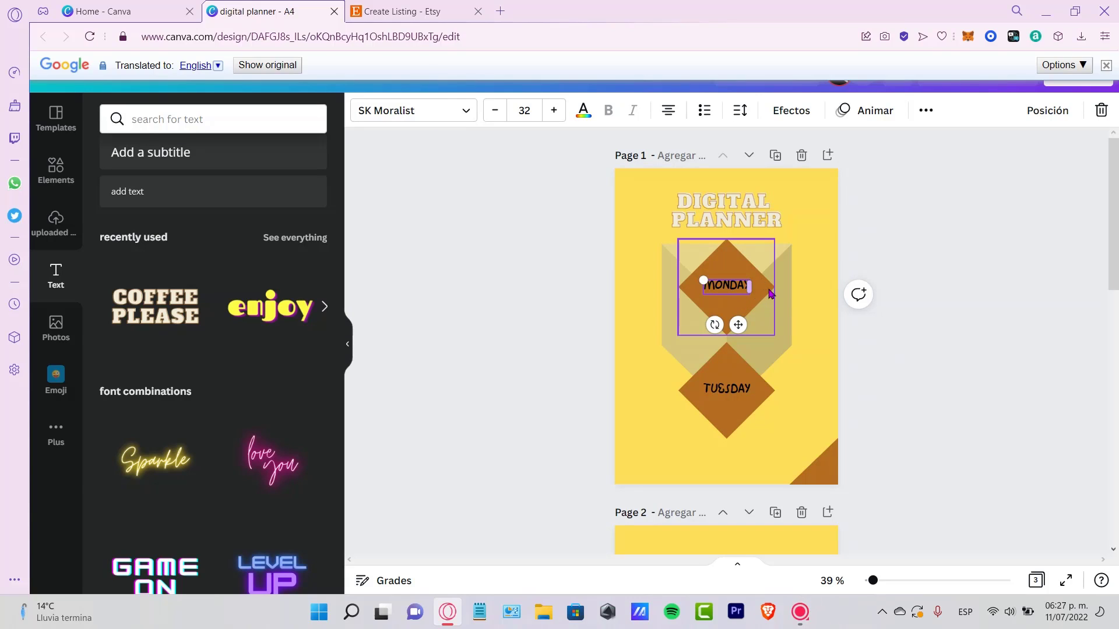
left_click(758, 294)
right_click(770, 293)
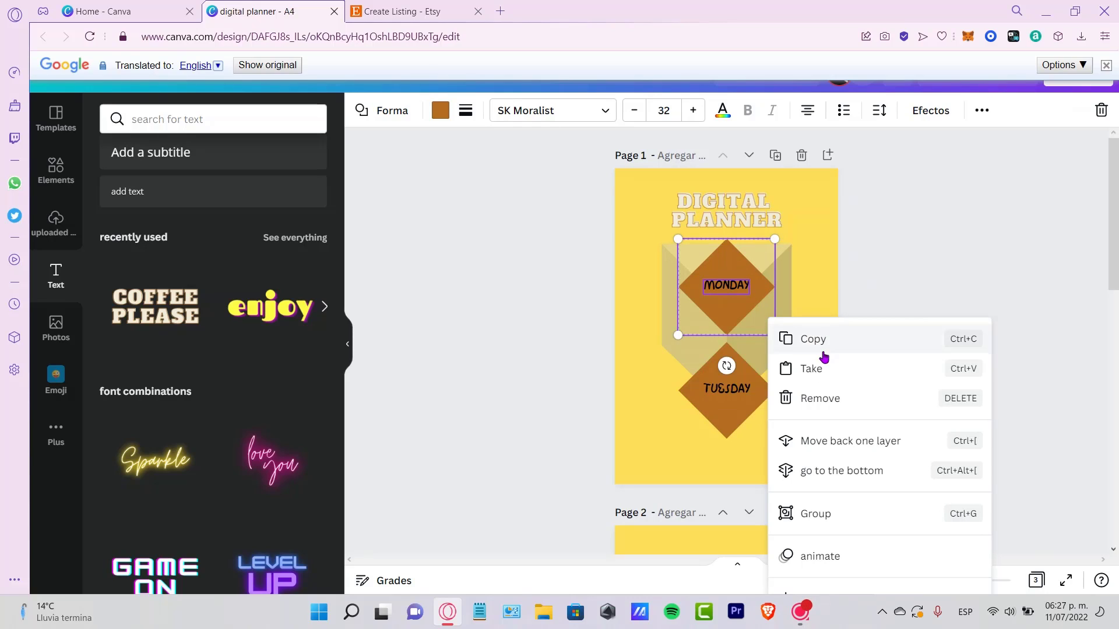
left_click(845, 521)
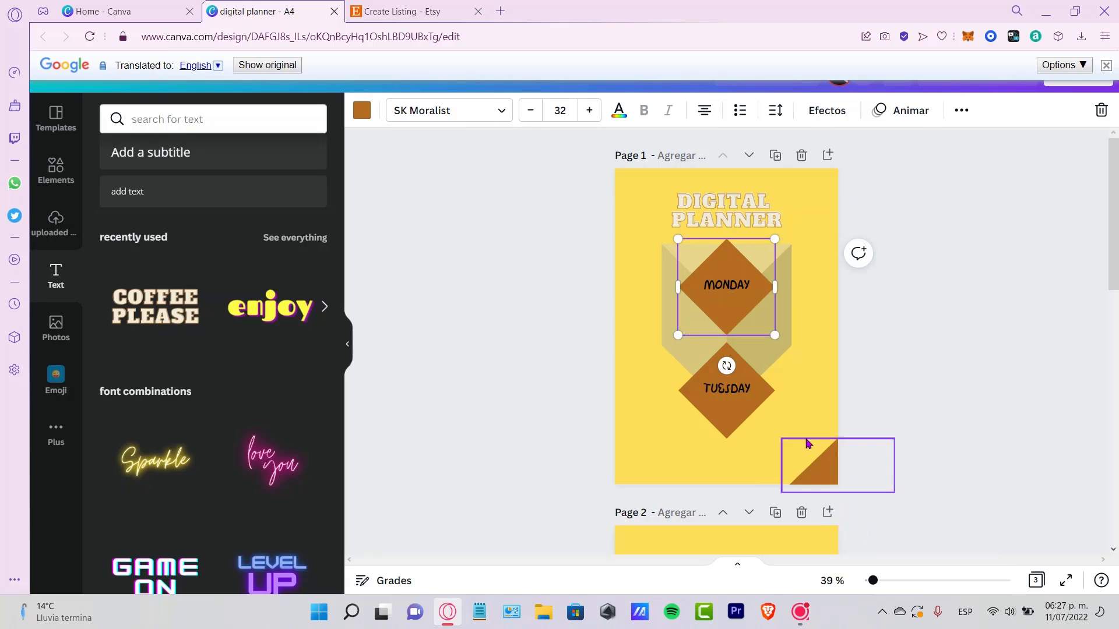
Group the "TUESDAY" text with the lower diamond and shift the group slightly down on page 1
left_click(729, 388)
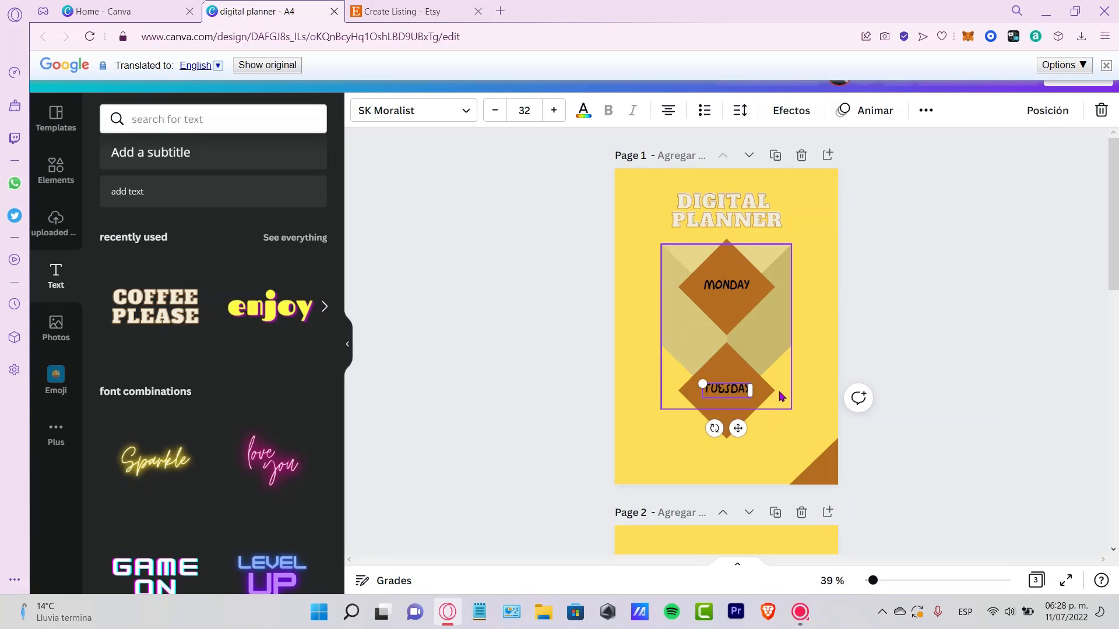
left_click(870, 256)
key("ctrl+f")
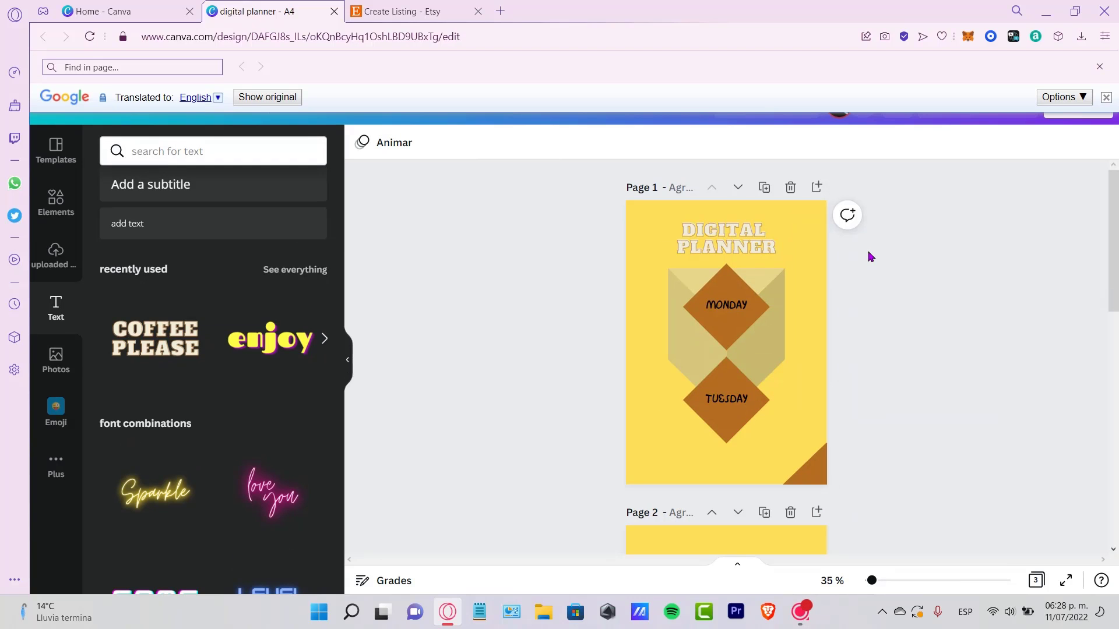
left_click(724, 426)
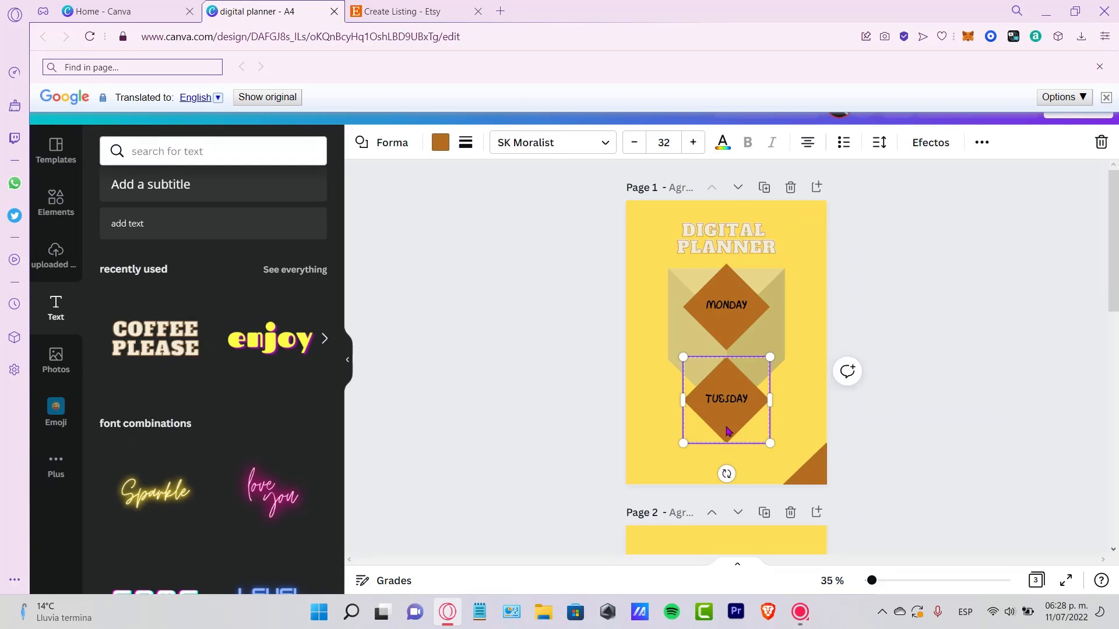
mouse_move(726, 431)
left_mouse_down()
mouse_move(769, 427)
mouse_move(697, 402)
mouse_move(807, 423)
mouse_move(801, 415)
mouse_move(794, 429)
mouse_move(831, 415)
mouse_move(727, 438)
left_mouse_up()
Add a heading in the "COFFEE PLEASE" text style to page 2 and make it read "MONDAY"
scroll(899, 390, "down", 6)
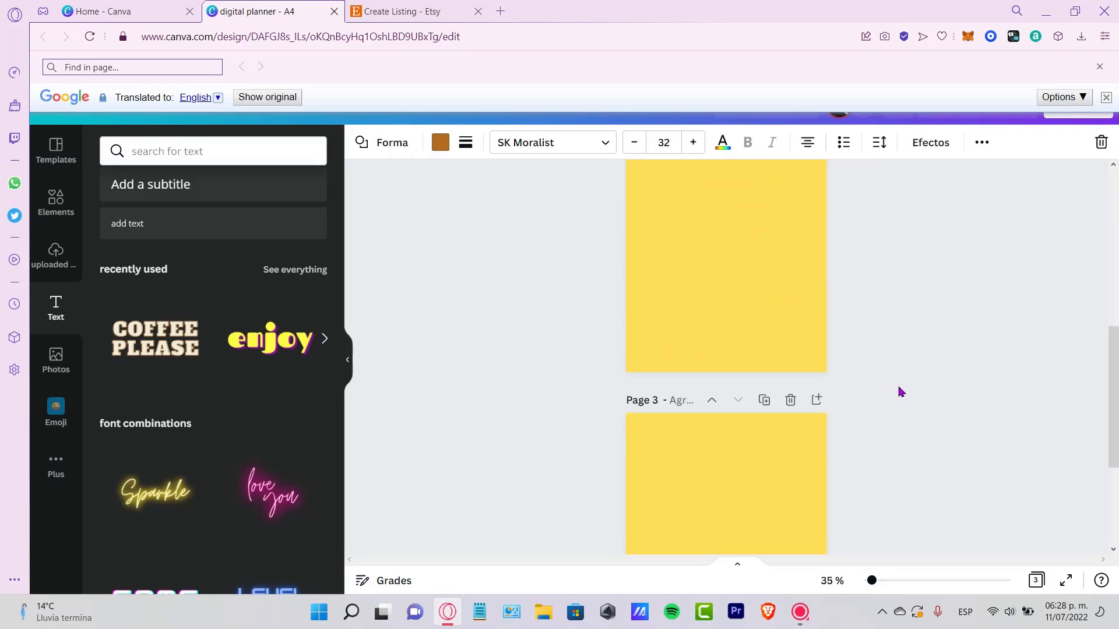
scroll(899, 389, "up", 3)
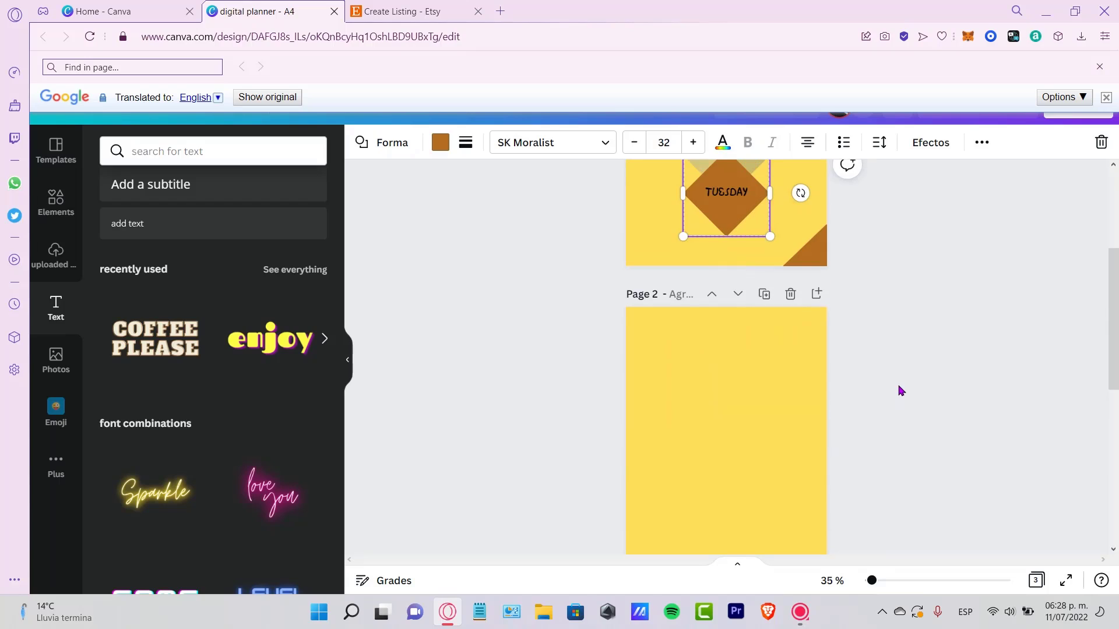
left_click(192, 351)
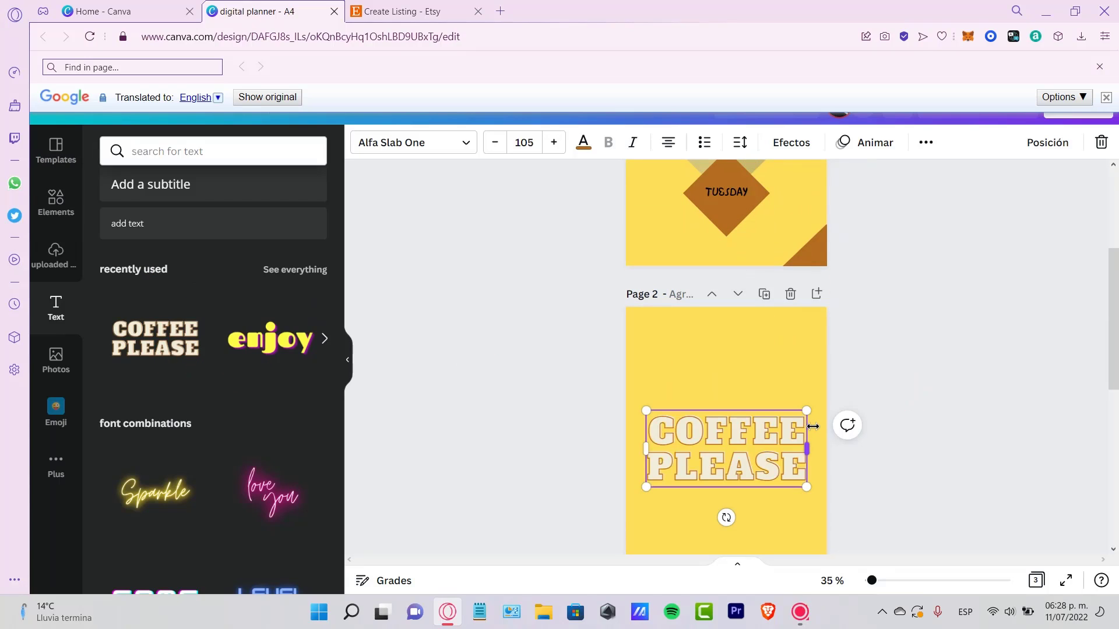
key("ctrl+v")
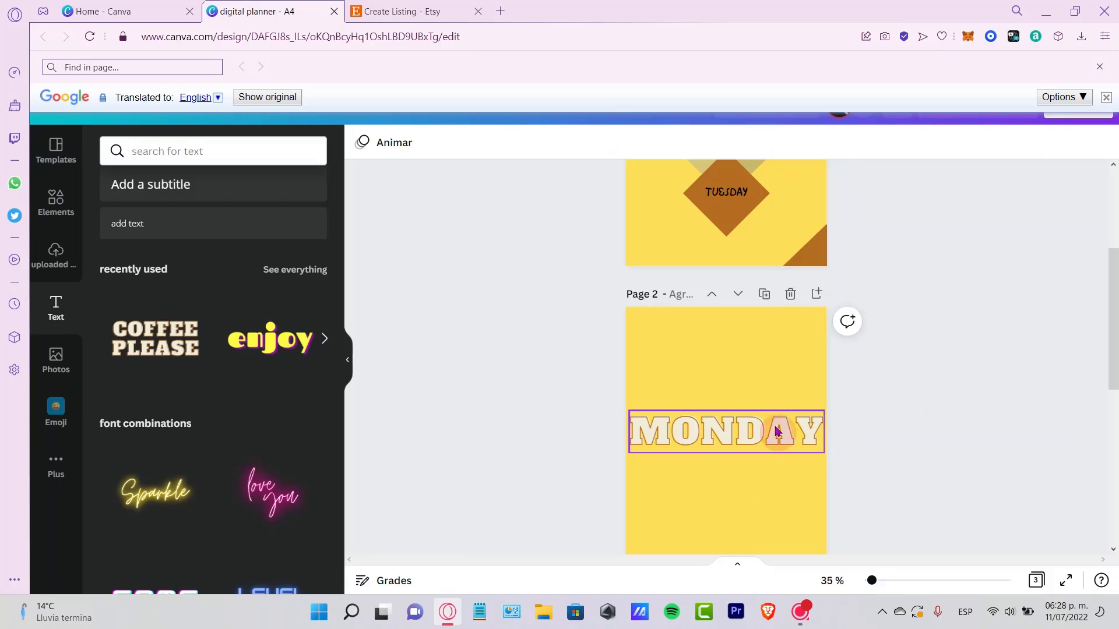
Set the page 2 "MONDAY" heading to font size 50 and move it to the page's top center
left_click(715, 428)
left_click(517, 142)
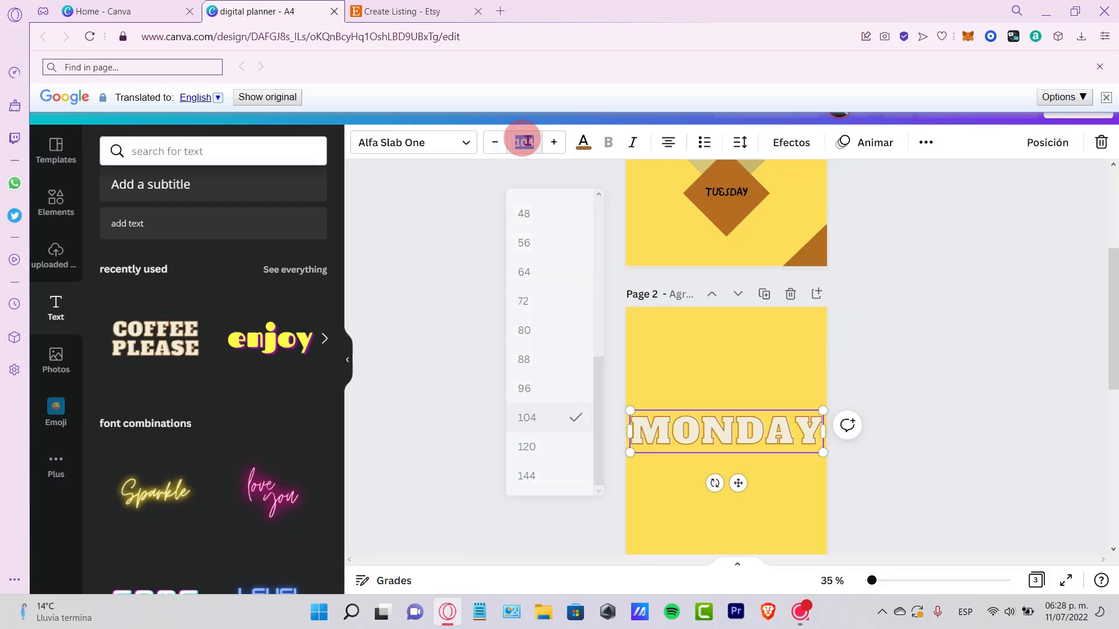
left_click(526, 134)
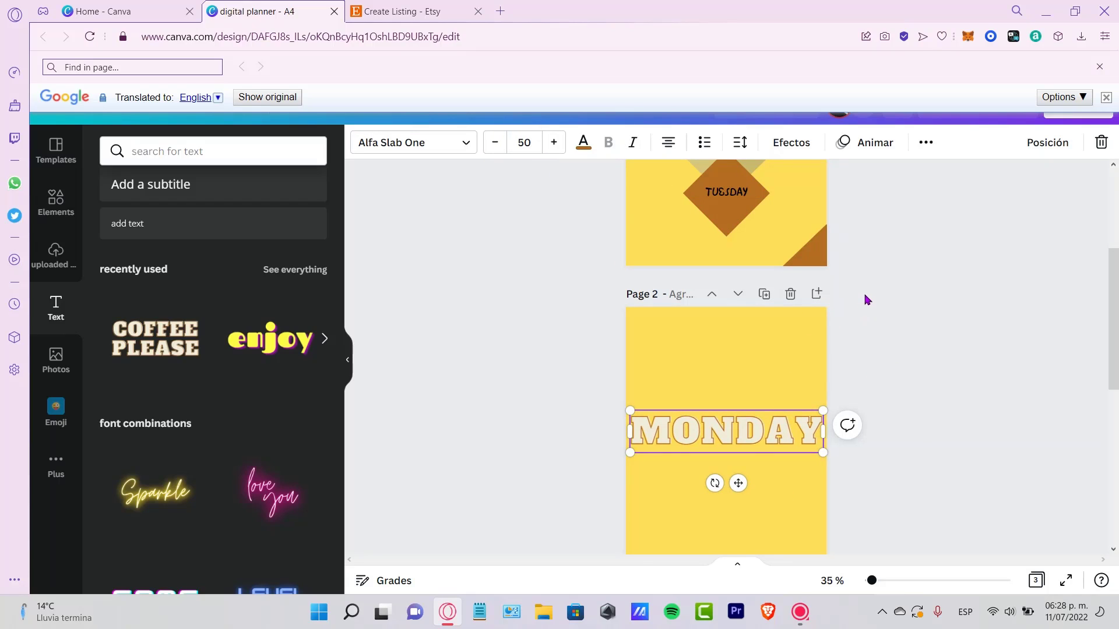
type("50")
key("Return")
left_click_drag(711, 424, 719, 338)
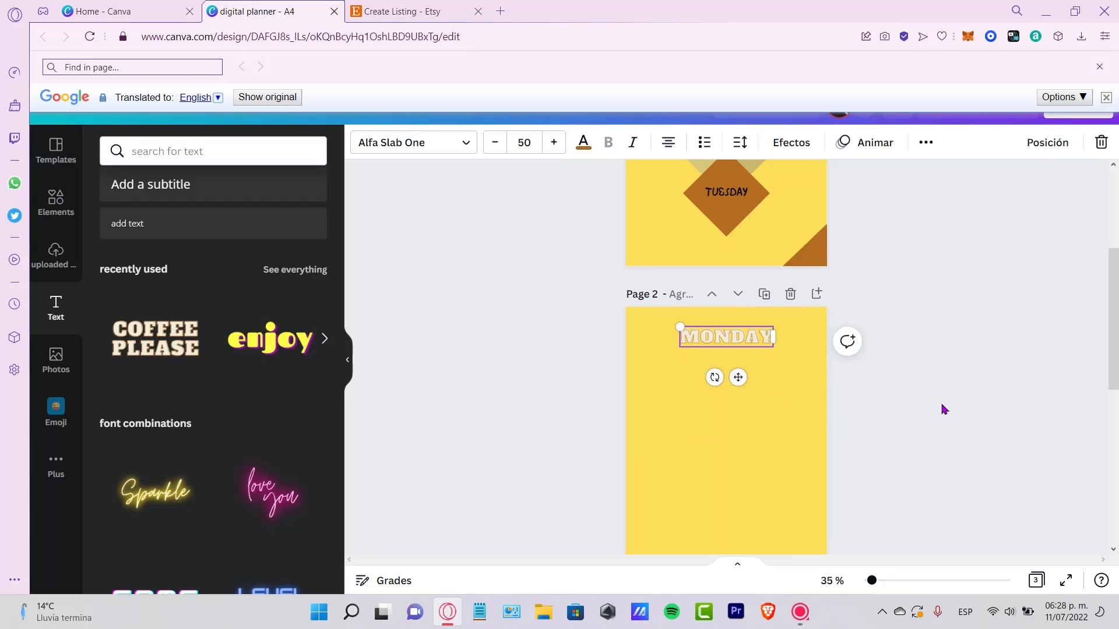
Copy the "MONDAY" heading from page 2 onto page 3
left_click(761, 352)
left_click(728, 336)
scroll(961, 357, "down", 4)
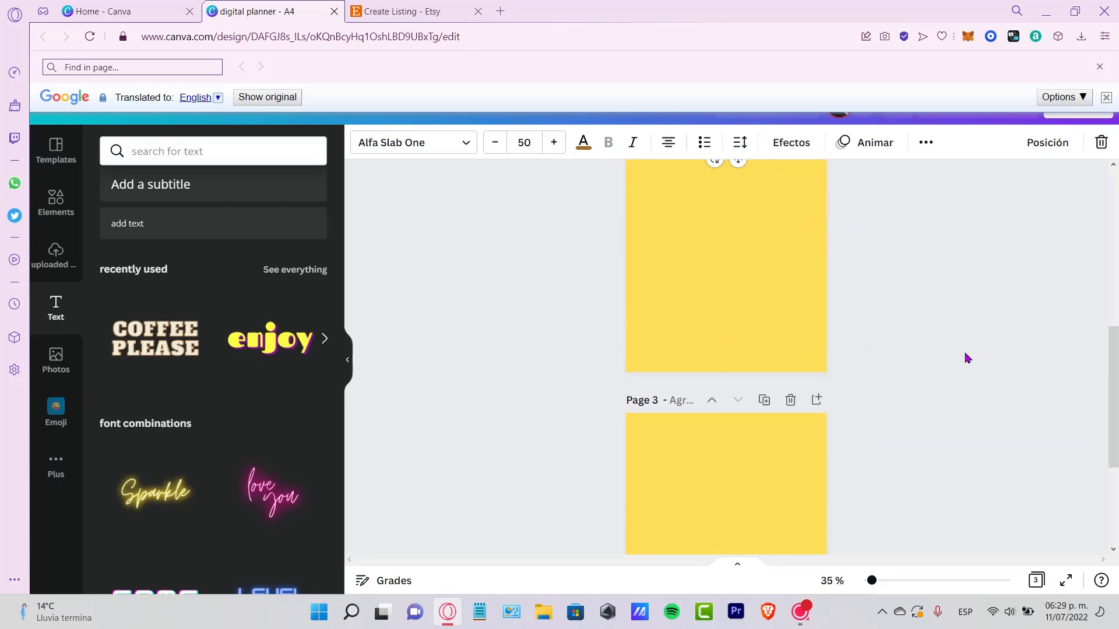
left_click(745, 467)
scroll(971, 395, "down", 4)
key("ctrl+v")
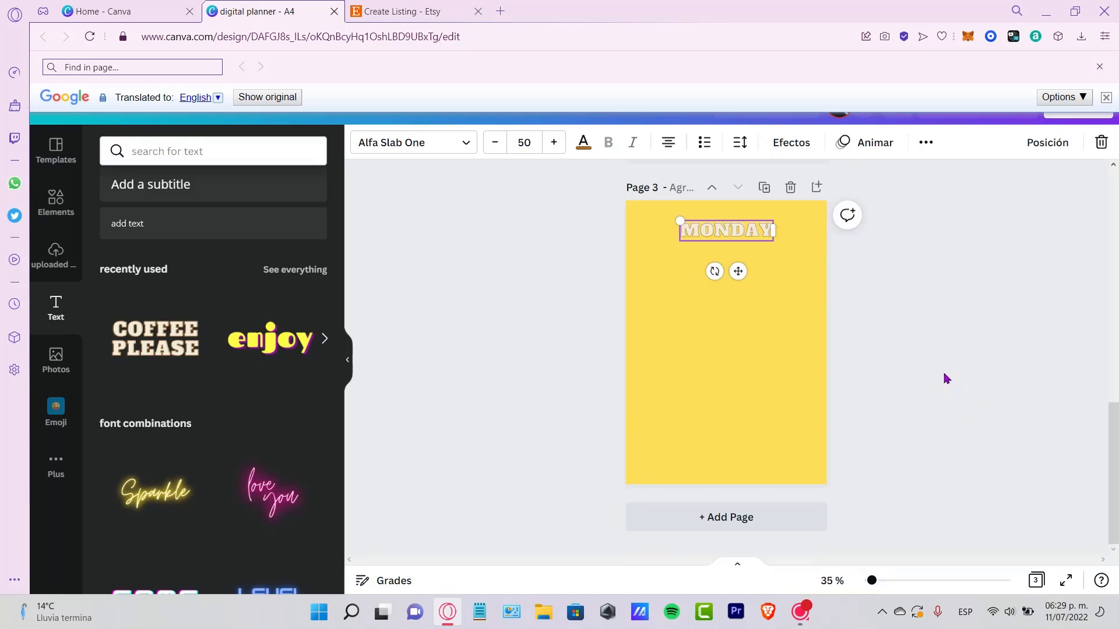
Change the page 3 heading to "TUESDAY" and center it horizontally on the page
double_click(732, 232)
key("BackSpace")
type("TUEDAT")
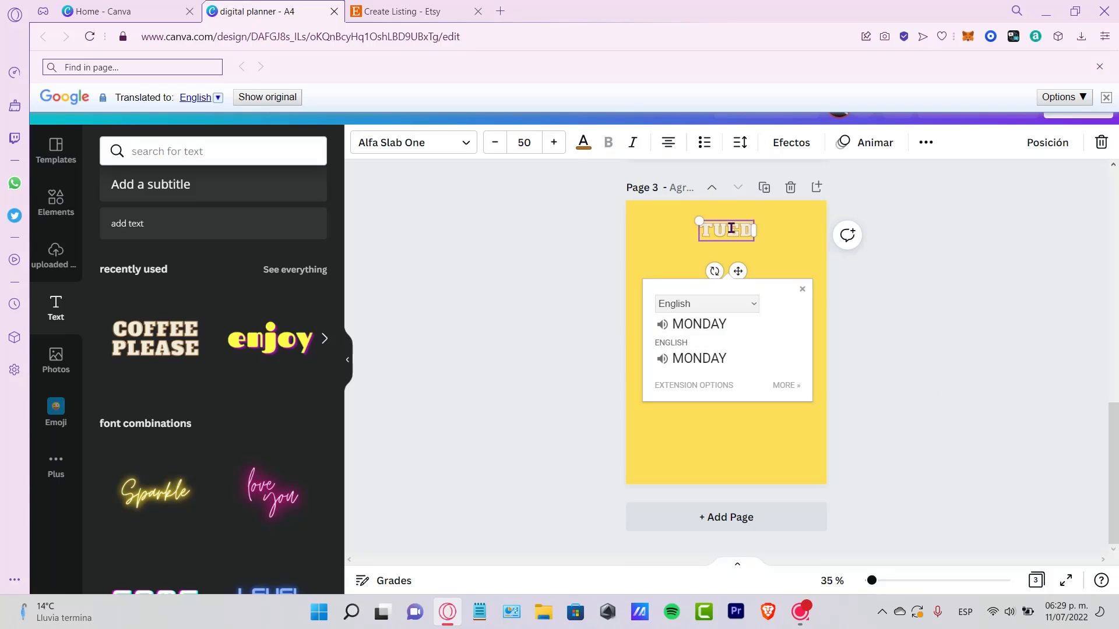
key("BackSpace")
key("BackSpace")
key("BackSpace")
type("SDAY")
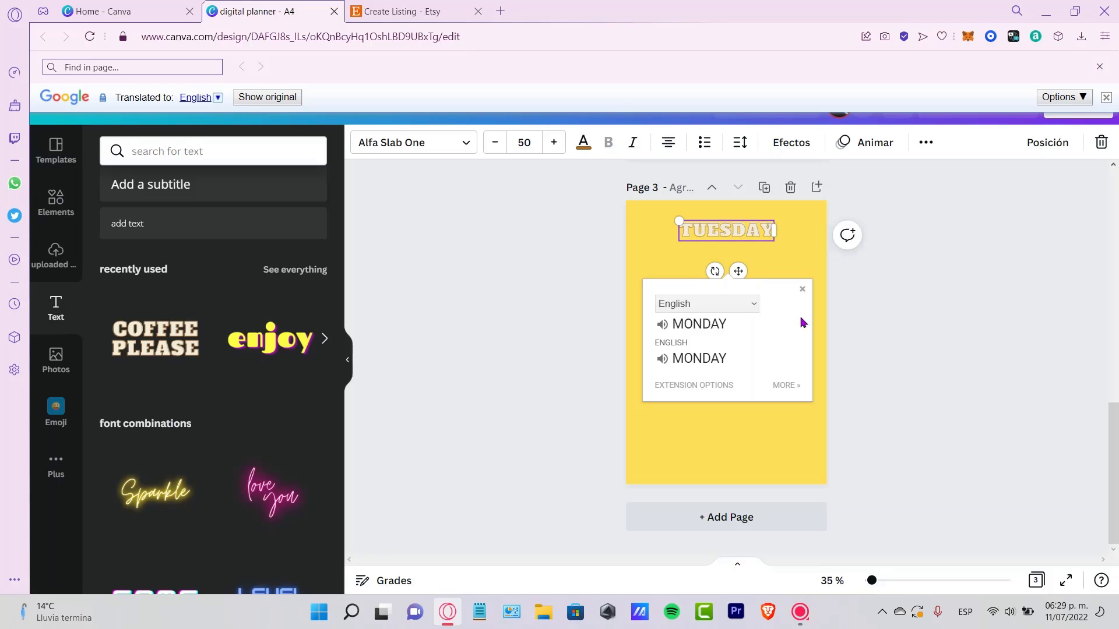
left_click(950, 345)
left_click(745, 233)
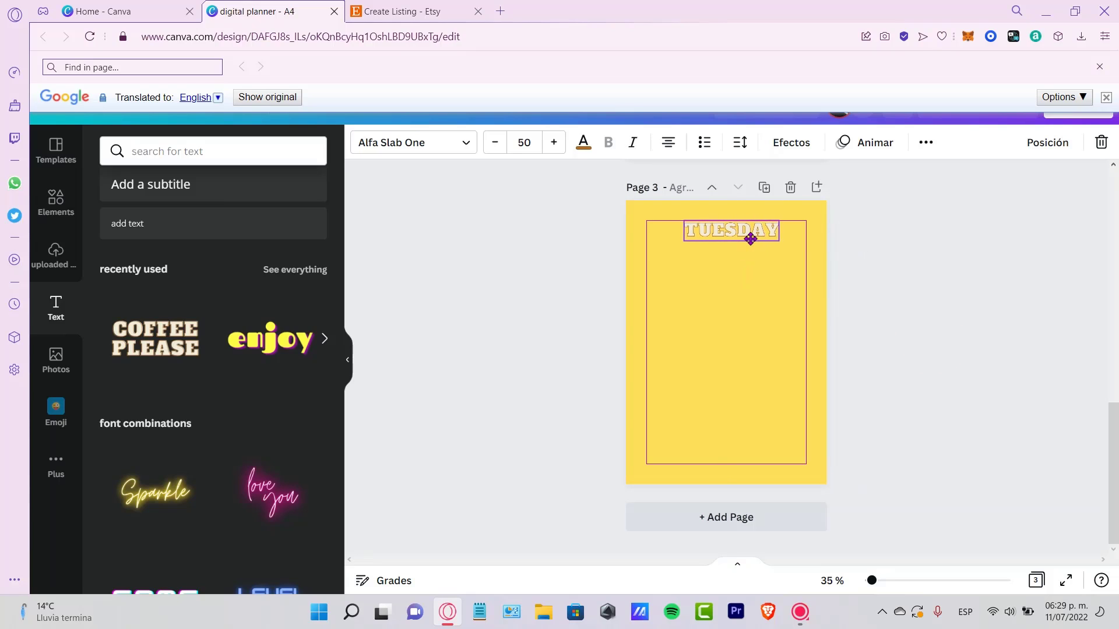
left_click_drag(750, 239, 745, 239)
left_click(941, 278)
Add the slanted heart shape to page 3, enlarge it to about 13.8 by 17.4, and center it below the heading
left_click(62, 214)
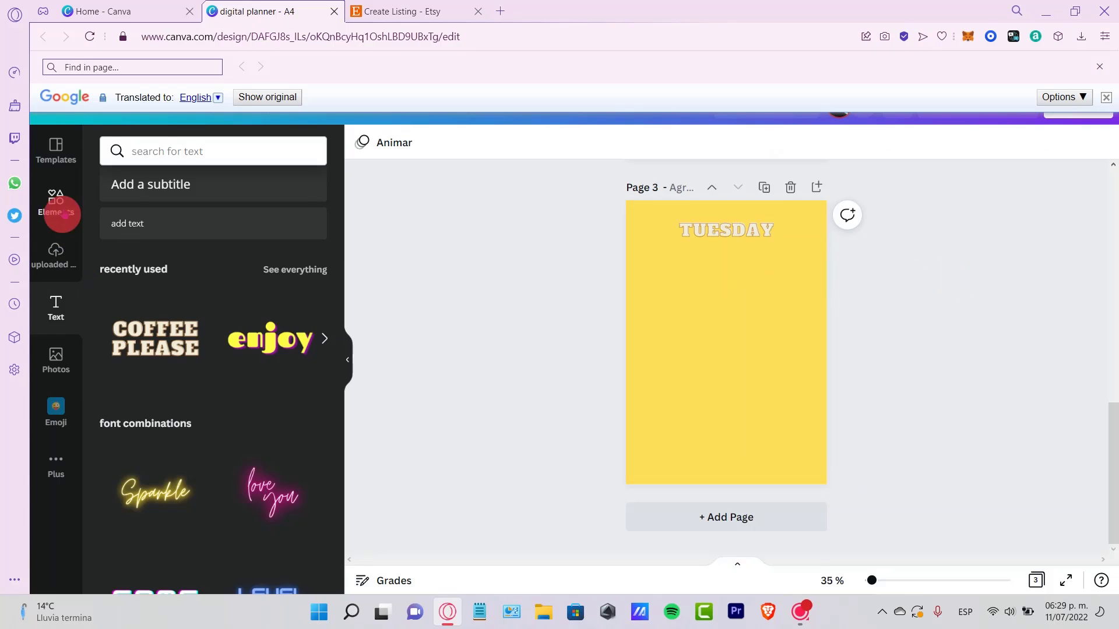
scroll(244, 417, "down", 5)
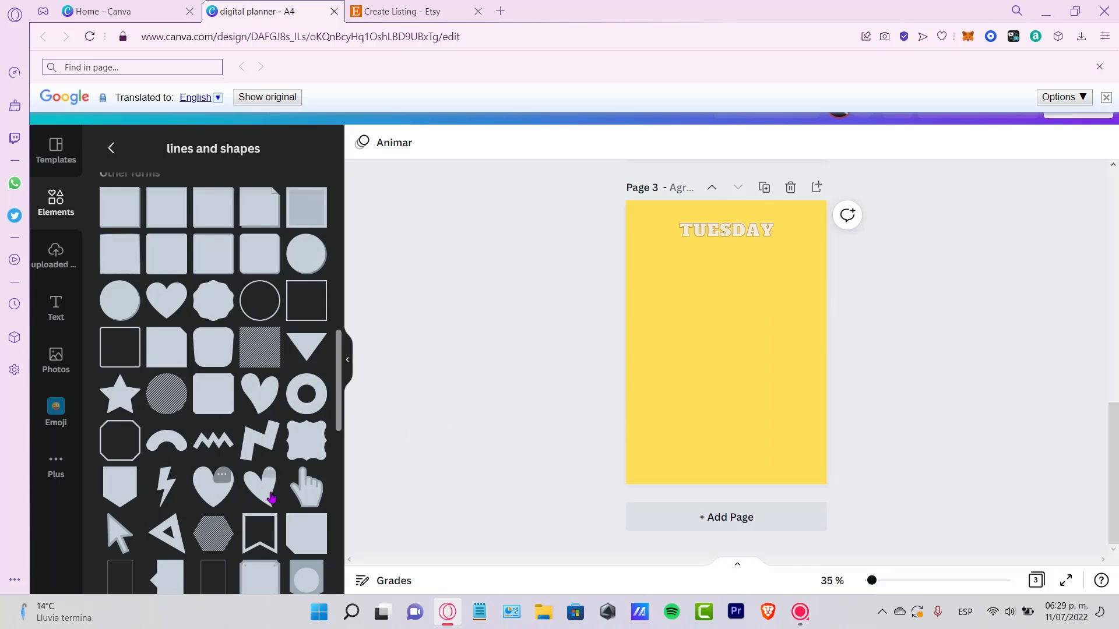
left_click(261, 489)
left_click_drag(777, 406, 804, 440)
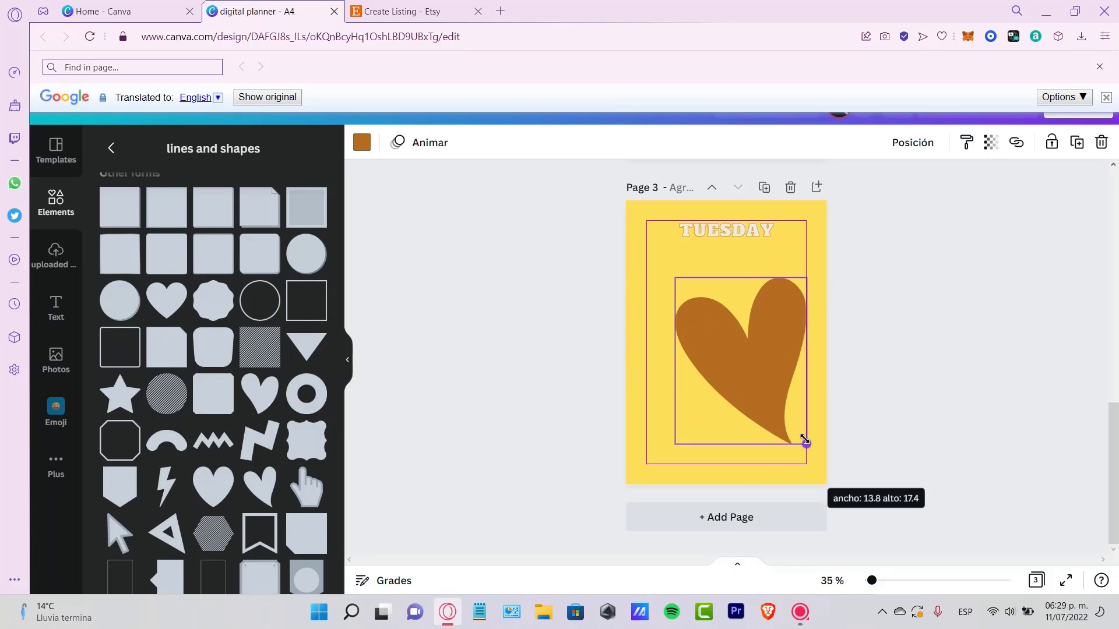
left_click_drag(784, 381, 772, 362)
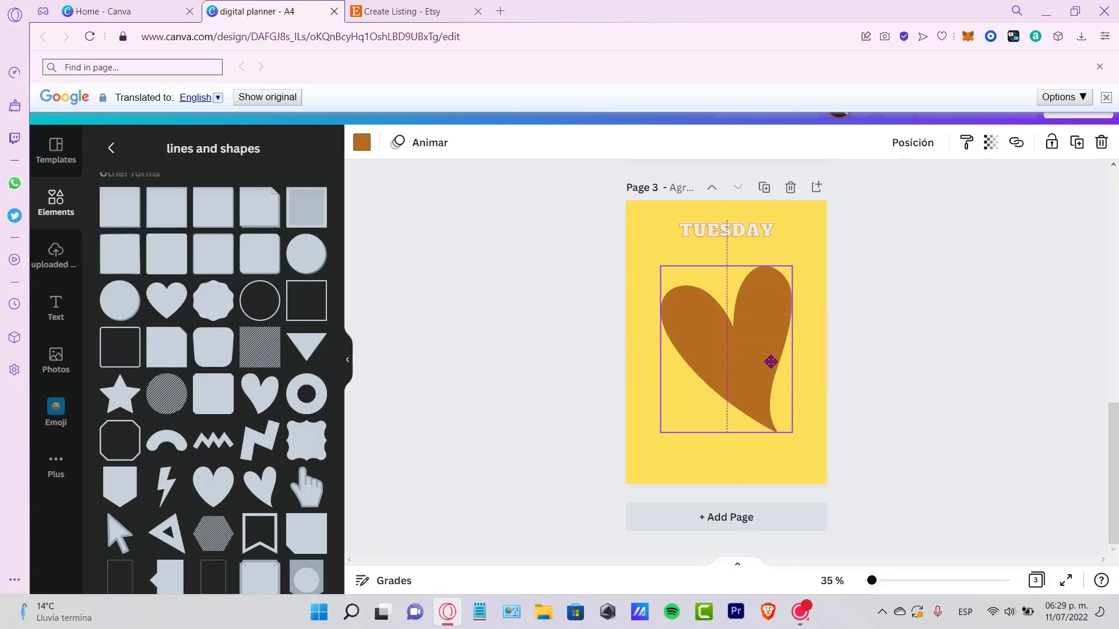
Lower the opacity of the heart on page 3 so it appears as a faint background shape
left_click(991, 144)
left_click_drag(953, 236, 881, 242)
key("Escape")
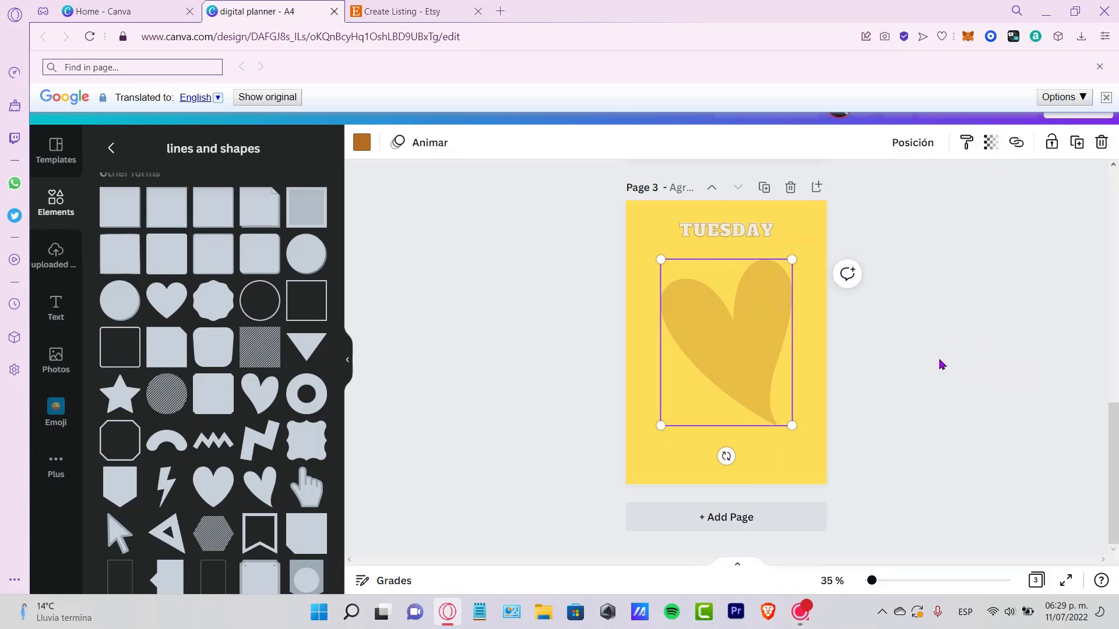
left_click(961, 313)
Review the weekday diamonds on page 1 against the matching Monday and Tuesday pages
scroll(958, 319, "up", 7)
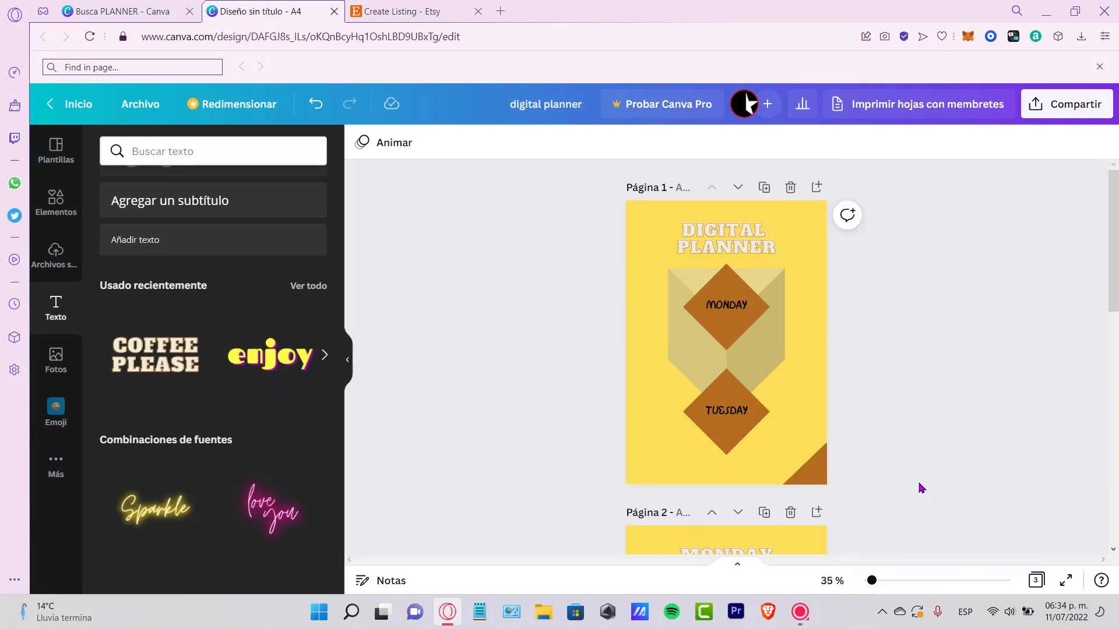
left_click(735, 315)
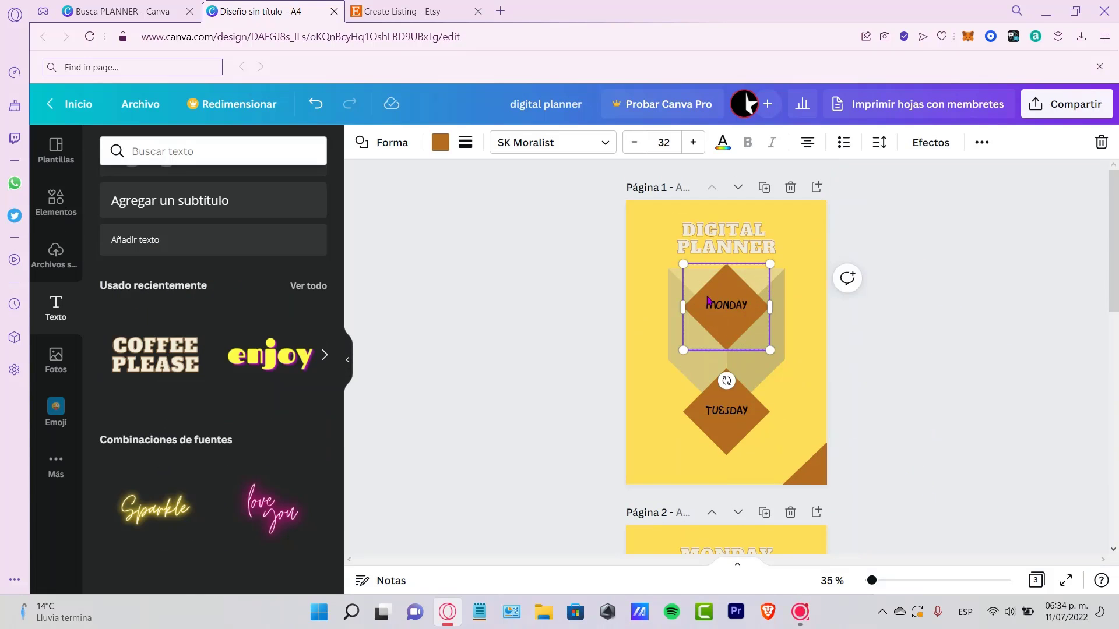
scroll(854, 332, "down", 4)
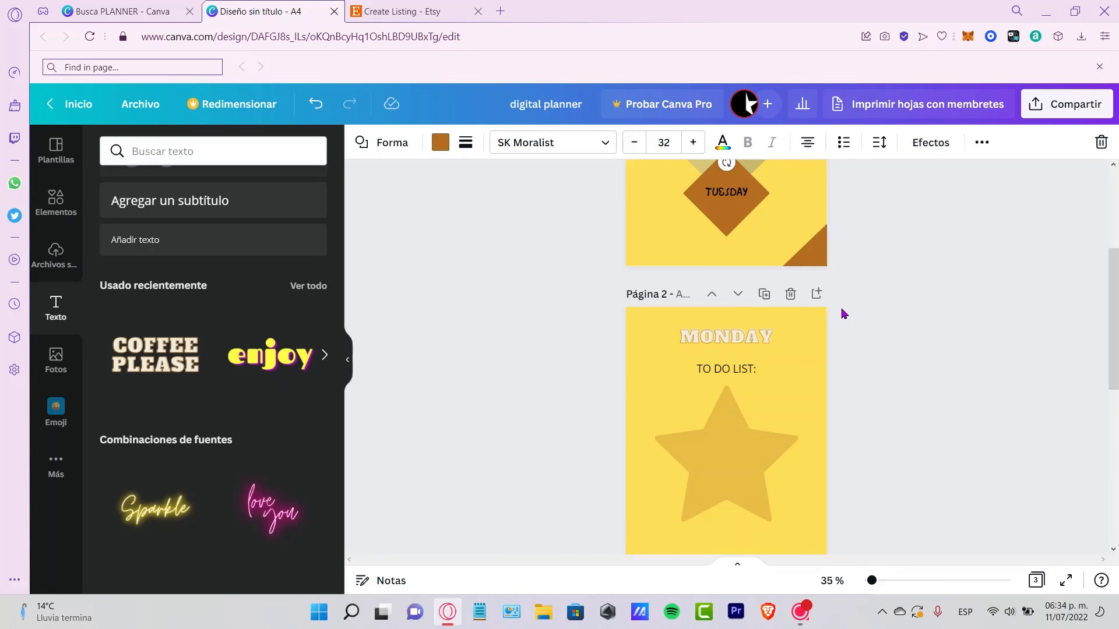
scroll(909, 349, "up", 3)
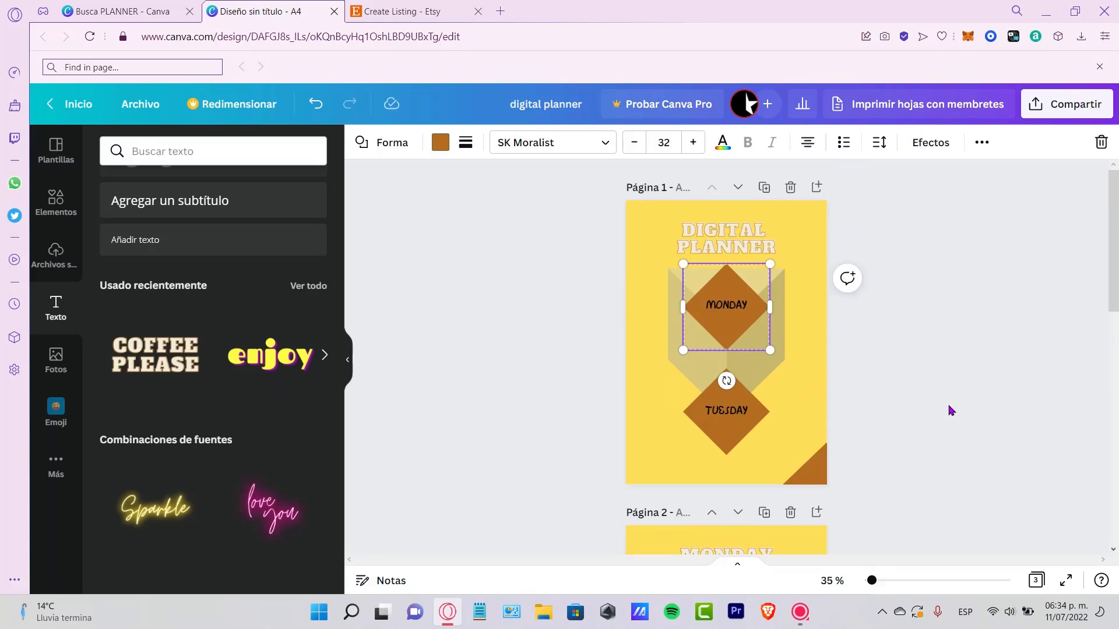
scroll(784, 460, "down", 4)
scroll(804, 347, "up", 4)
left_click(743, 425)
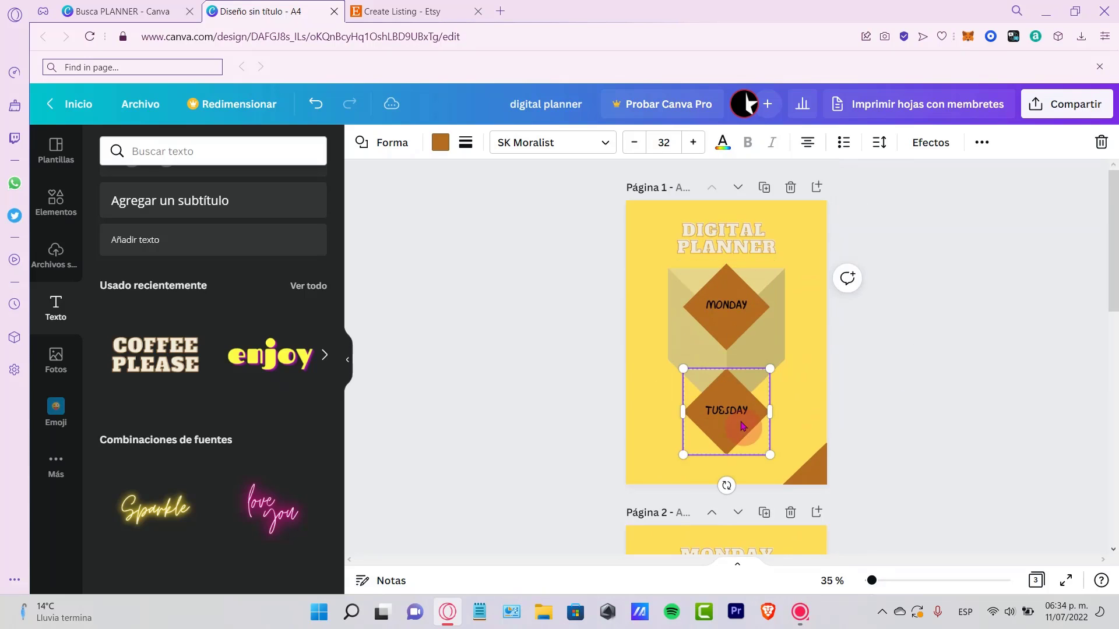
scroll(904, 392, "down", 8)
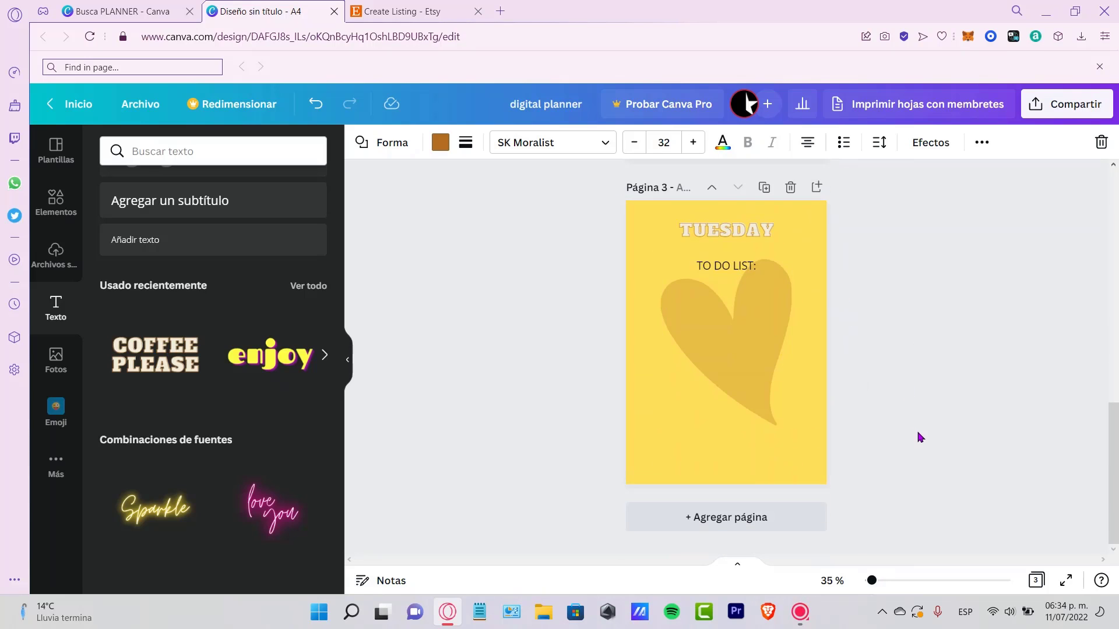
scroll(919, 437, "up", 8)
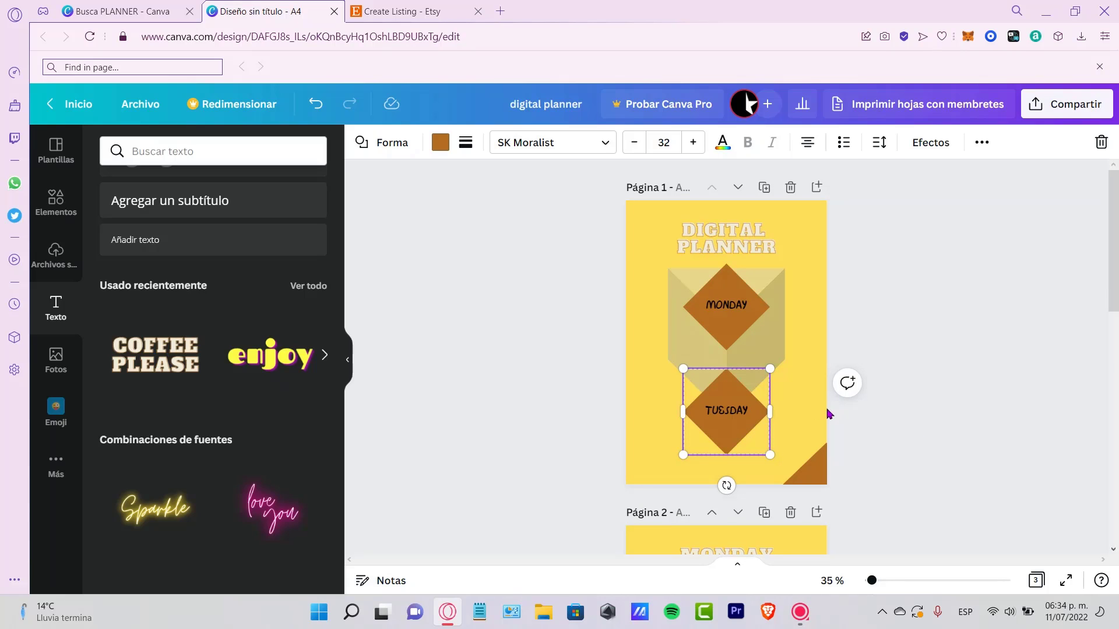
Link the "MONDAY" diamond group on page 1 to page 2 of the document
right_click(717, 326)
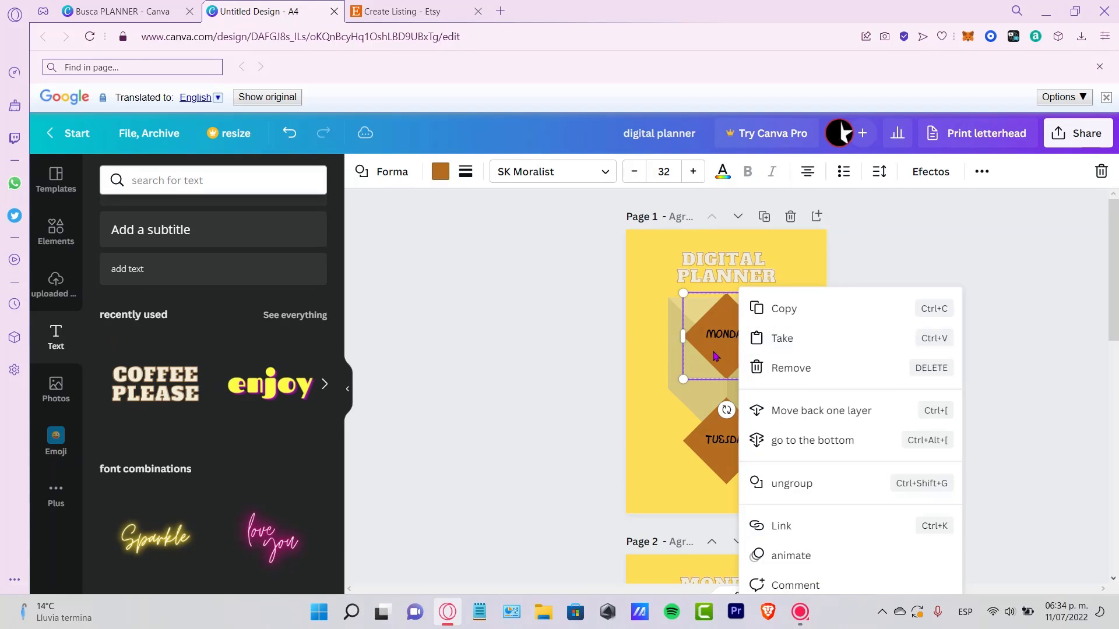
scroll(987, 172, "down", 1)
left_click(984, 151)
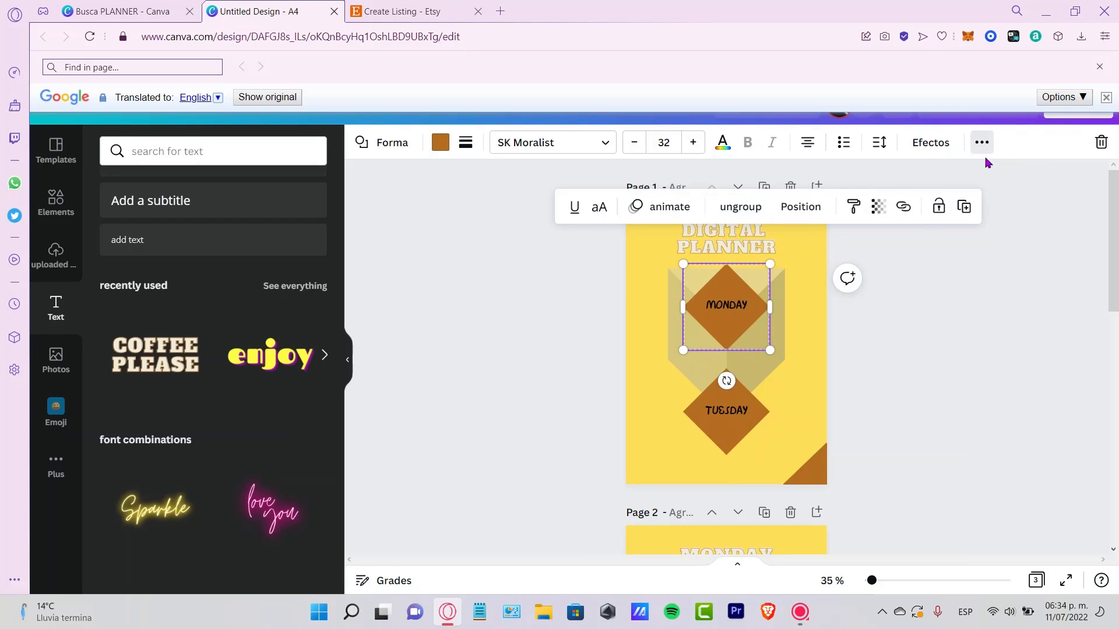
left_click(903, 208)
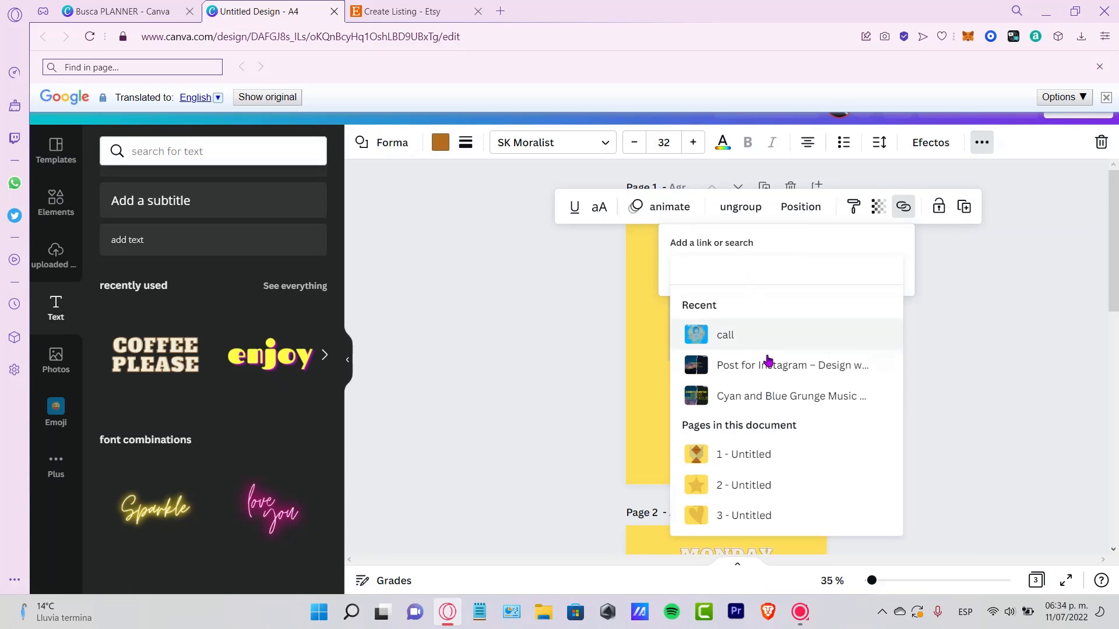
left_click(761, 488)
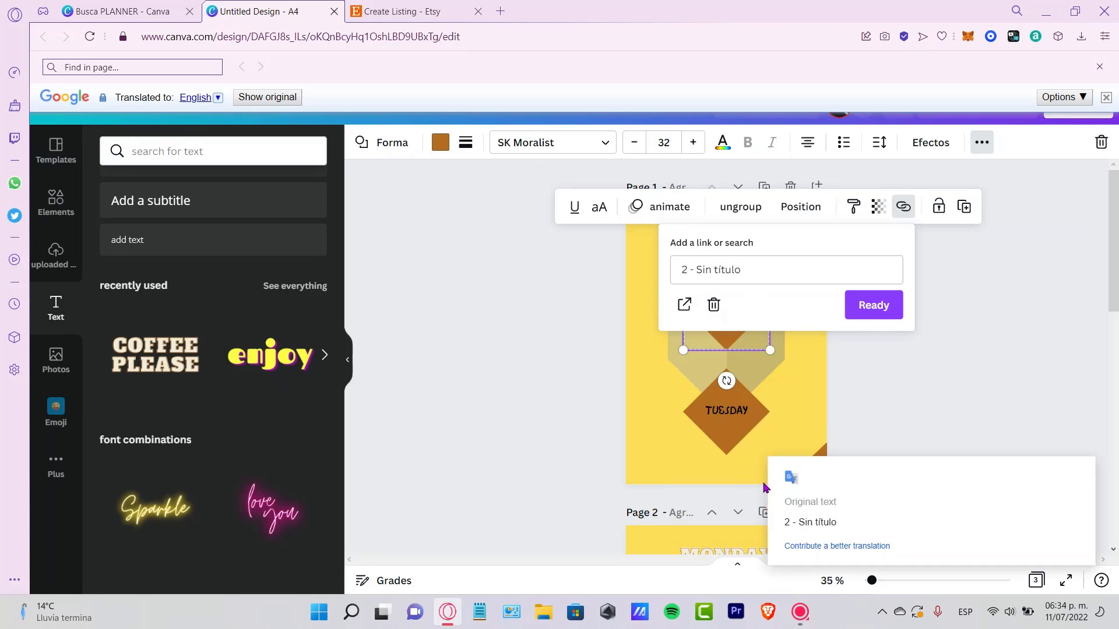
left_click(881, 306)
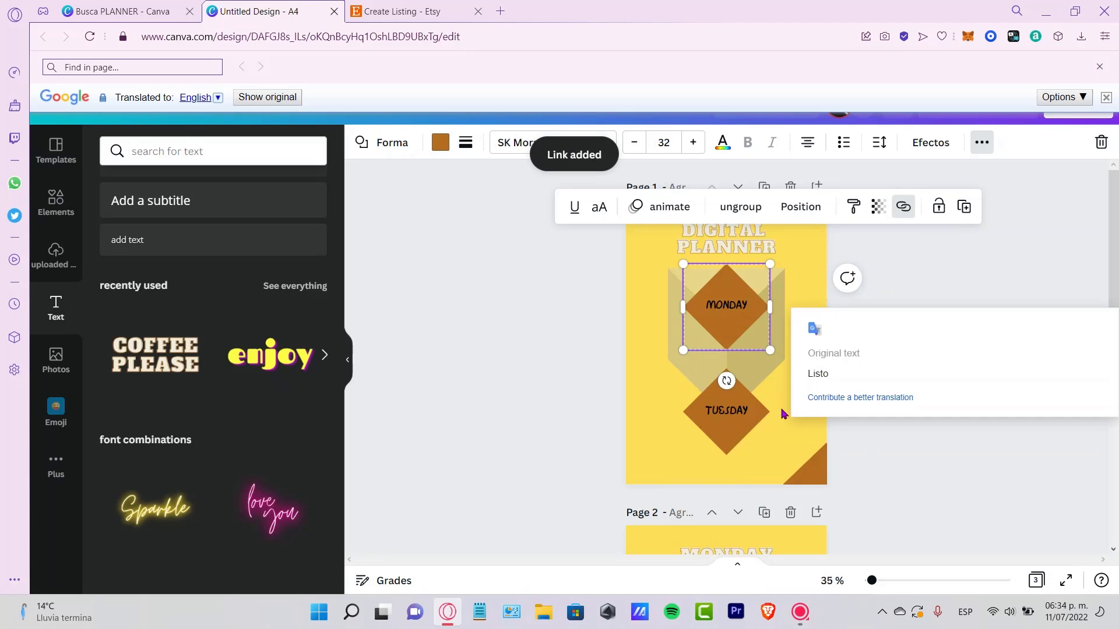
Link the "TUESDAY" diamond group on page 1 to page 3 of the document
left_click(748, 427)
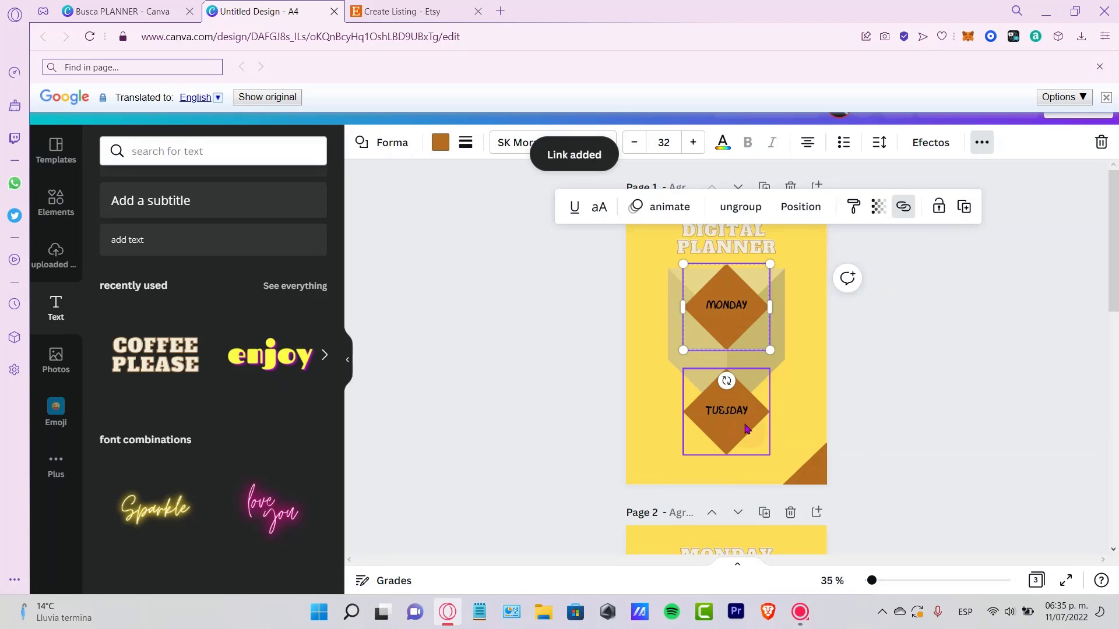
left_click(979, 143)
left_click(918, 208)
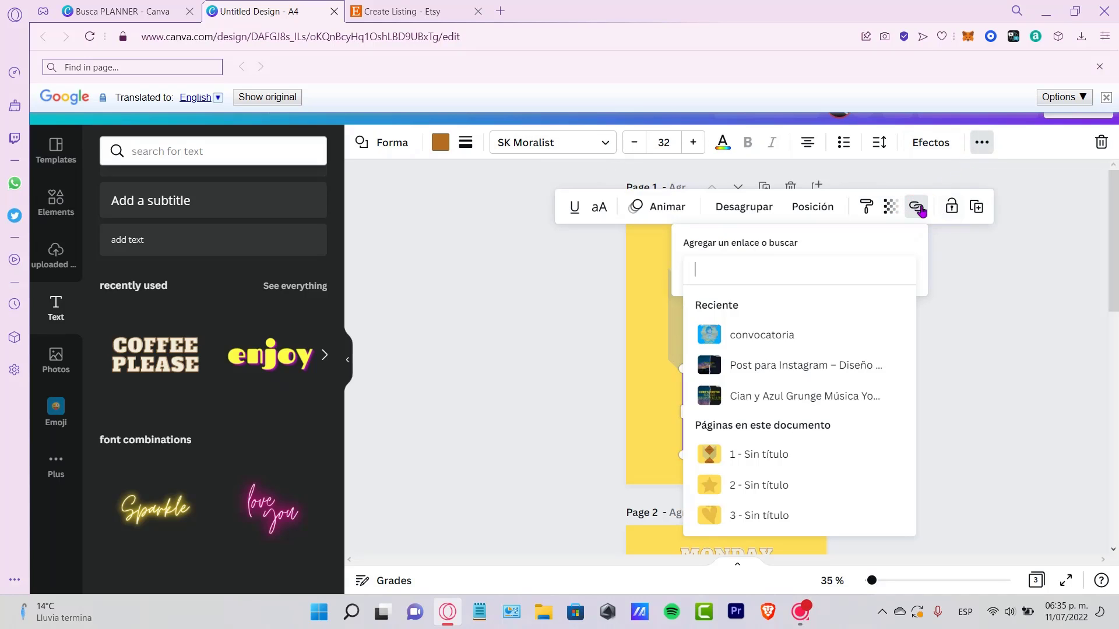
left_click(782, 515)
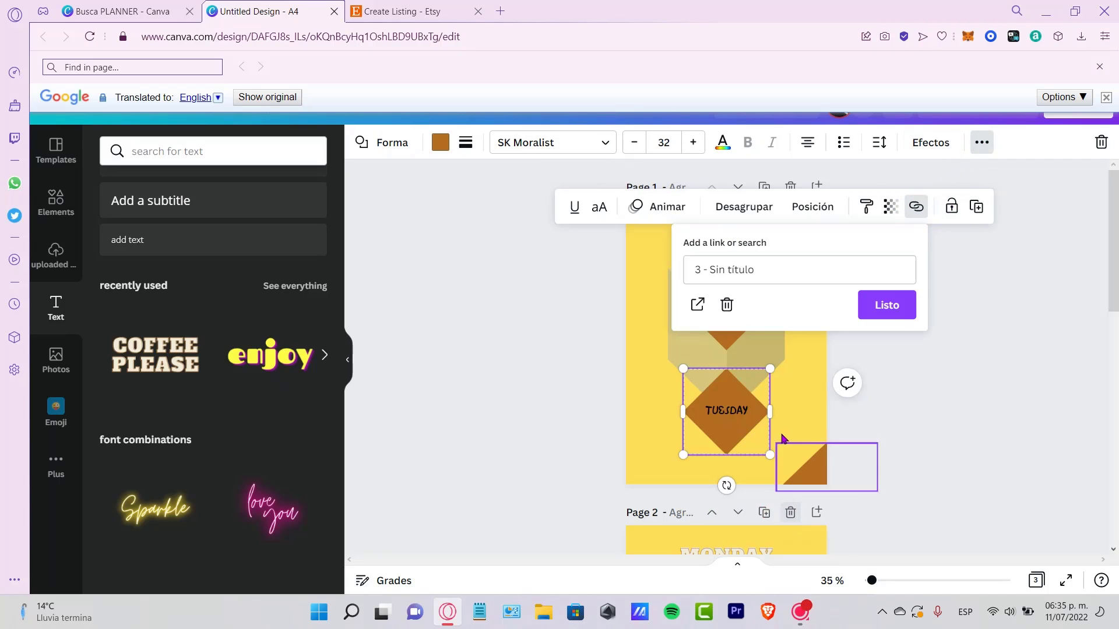
left_click(895, 316)
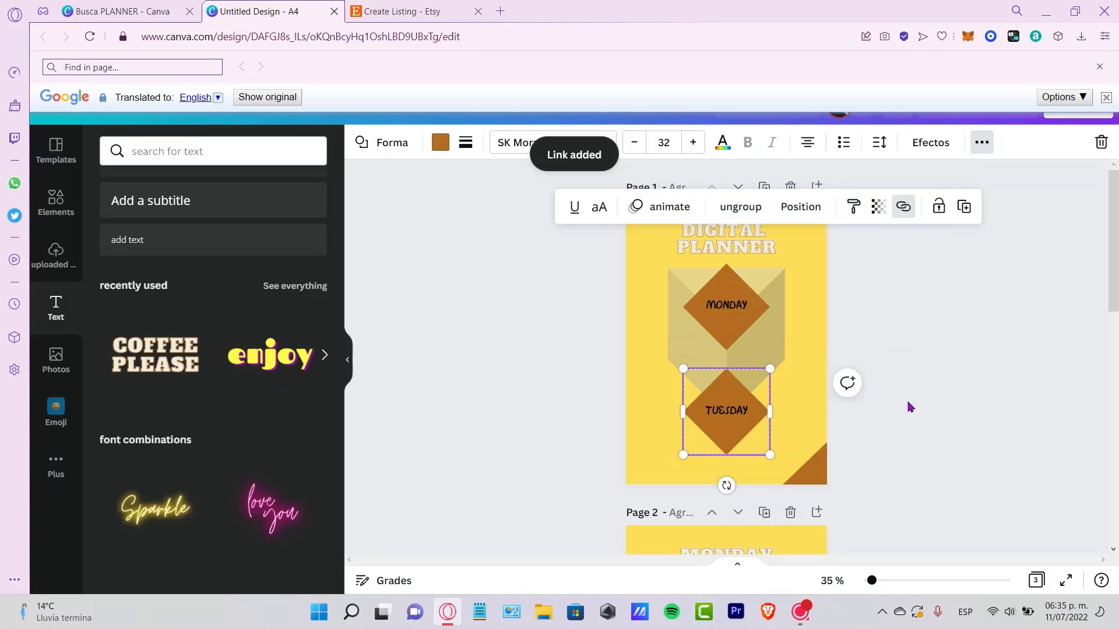
Download the planner design as a standard PDF and open the downloaded "digital planner" file
scroll(868, 412, "down", 10)
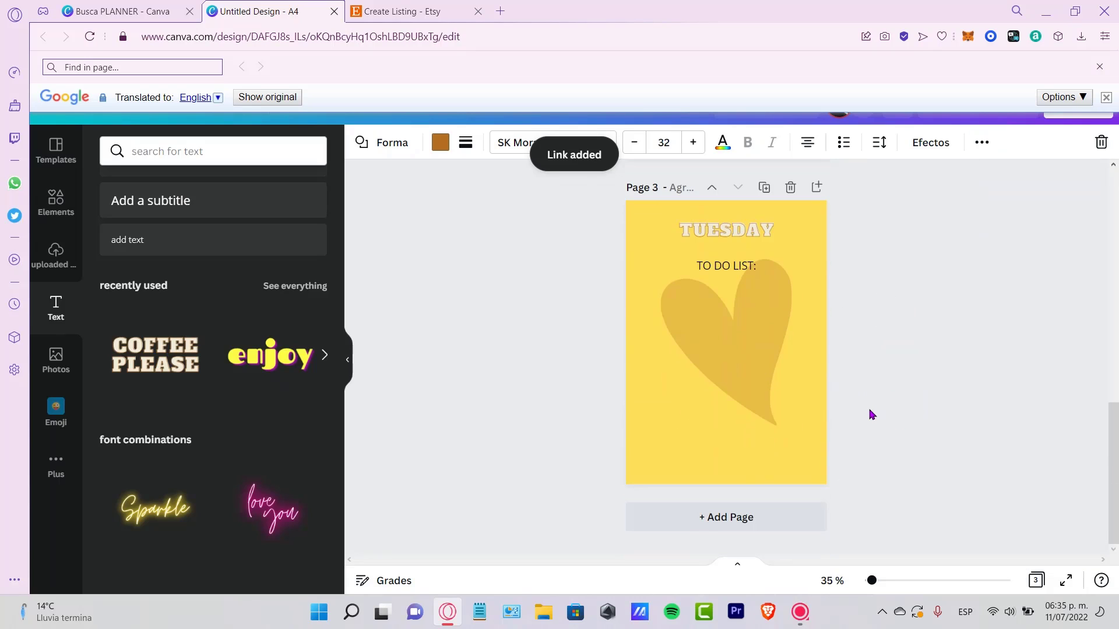
scroll(868, 416, "up", 10)
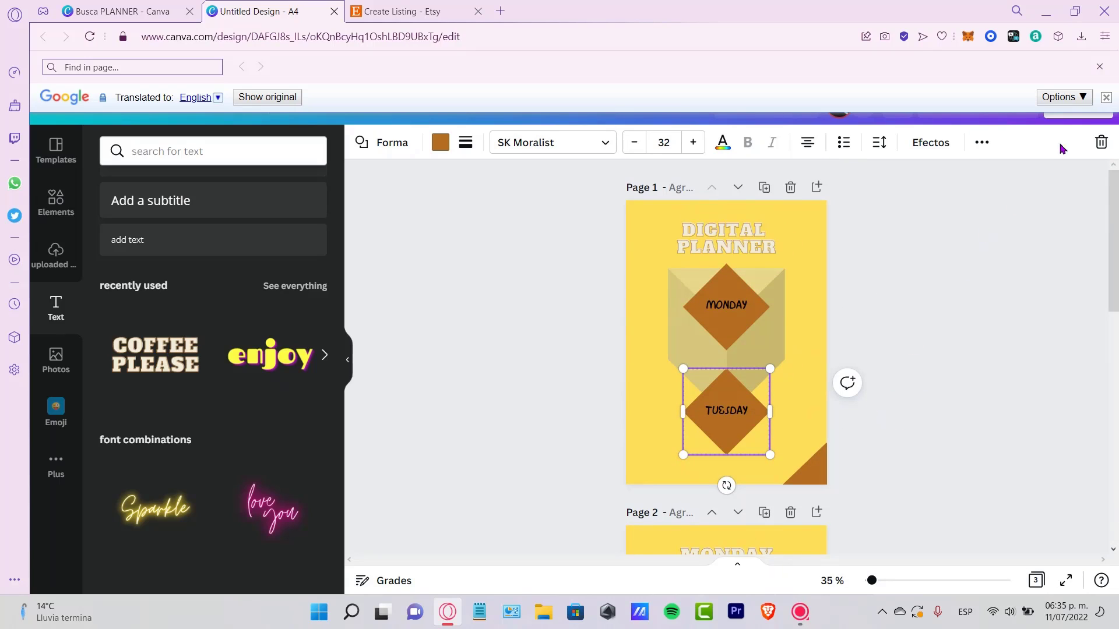
left_click(1106, 97)
left_click(1065, 104)
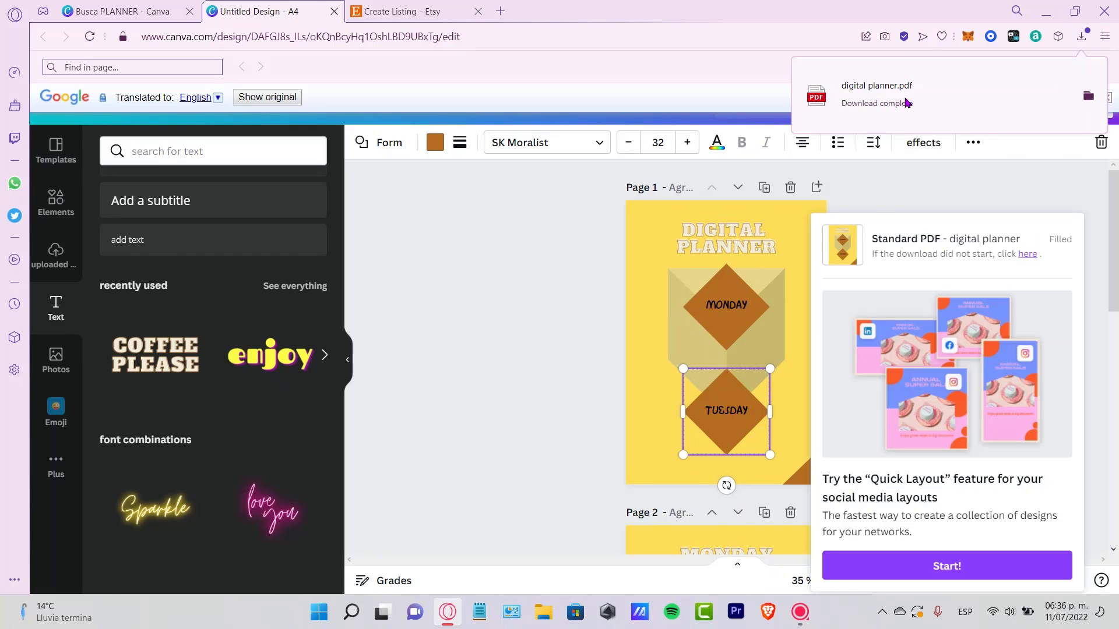
left_click(1087, 97)
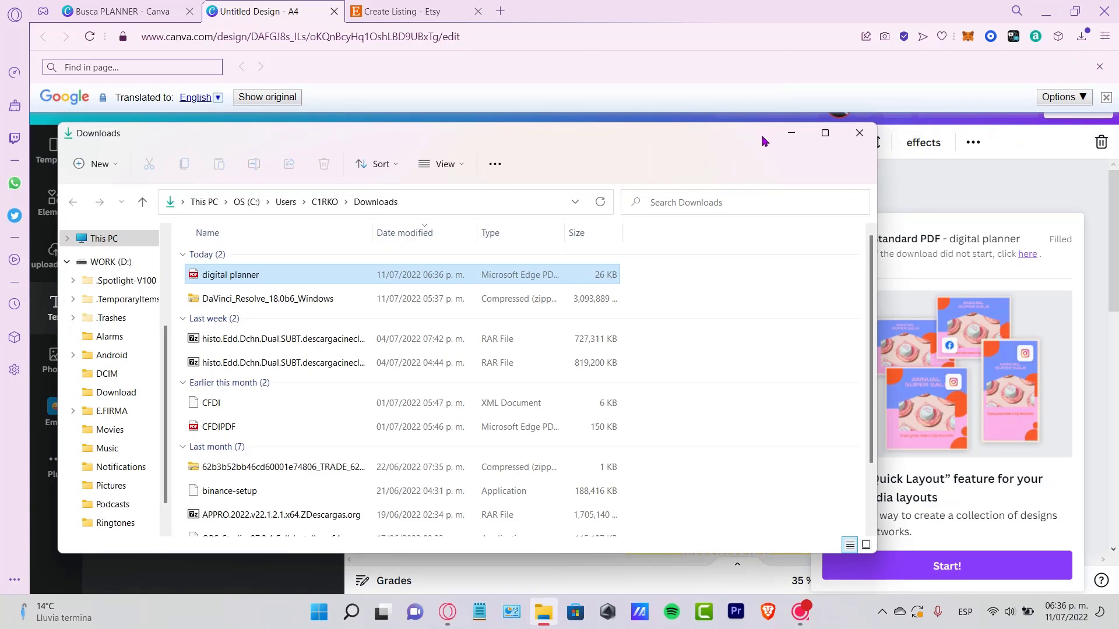
double_click(255, 278)
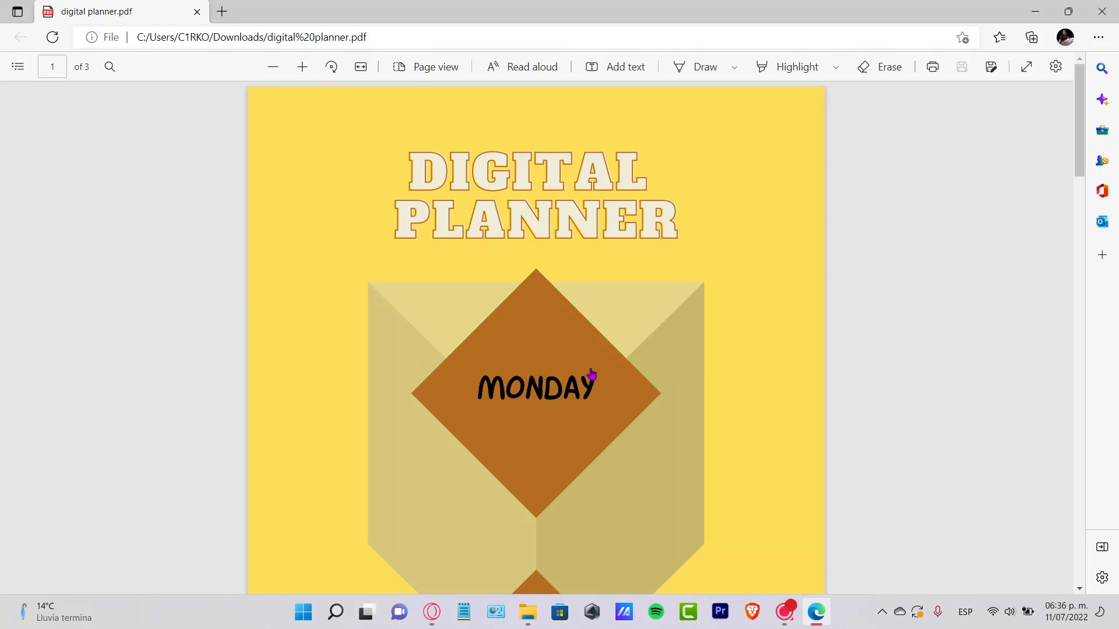
Look through the planner PDF and test the link on the "MONDAY" diamond on page 1
scroll(872, 297, "down", 15)
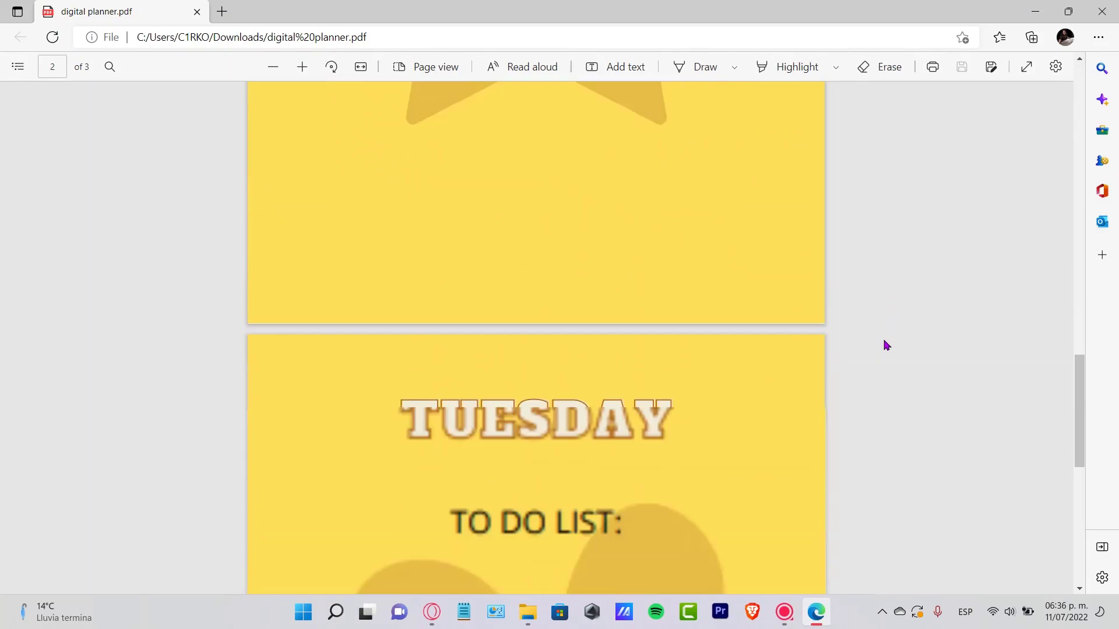
scroll(883, 344, "up", 12)
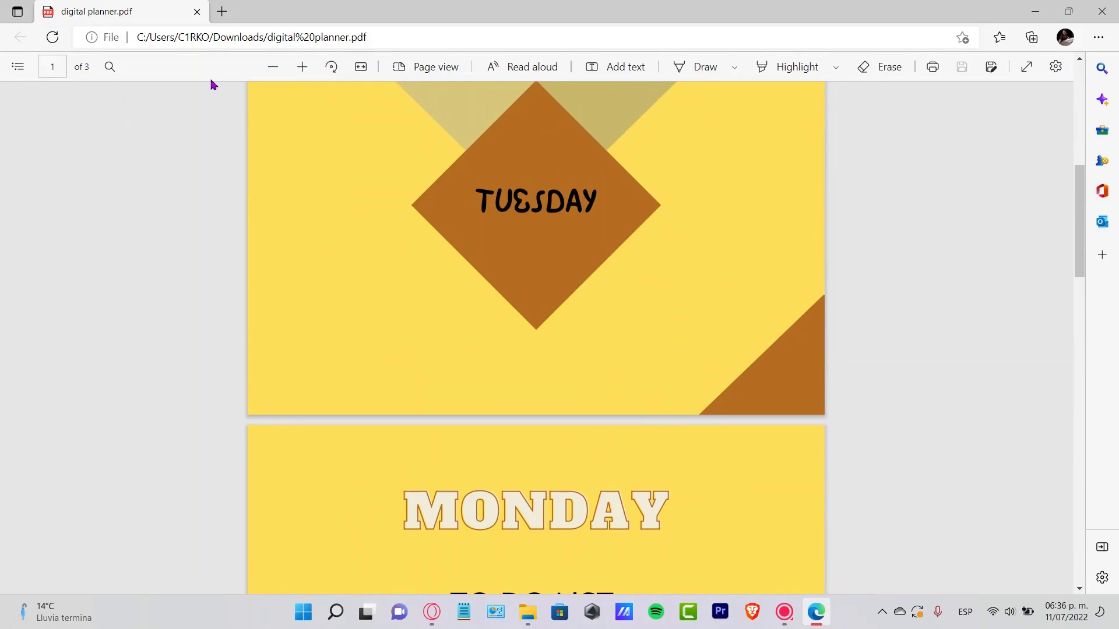
left_click(273, 66)
scroll(1021, 269, "up", 8)
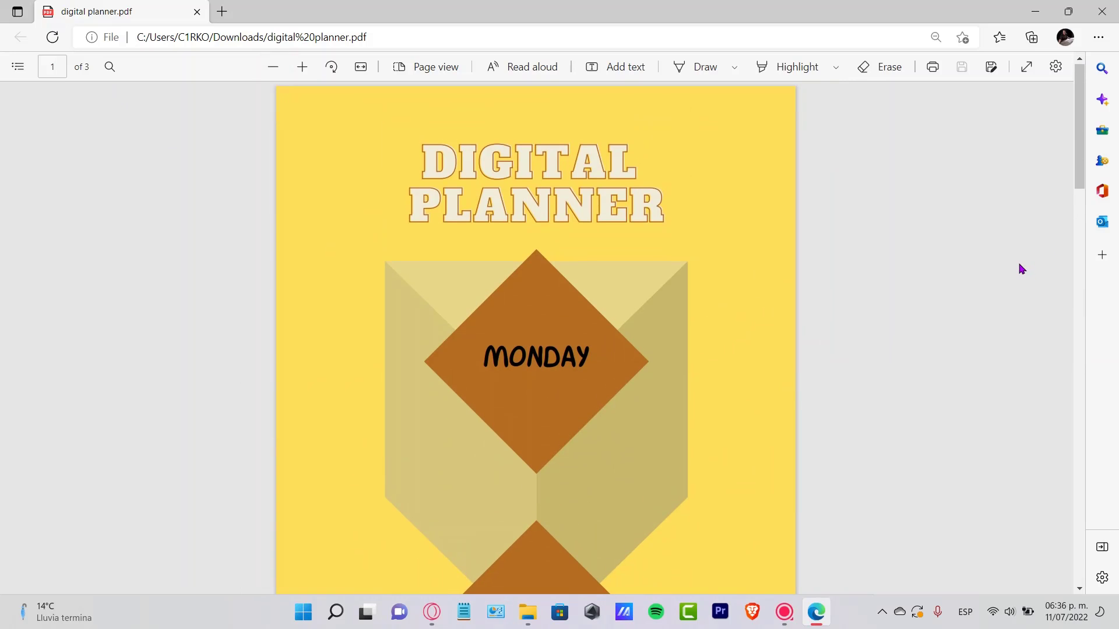
left_click(302, 67)
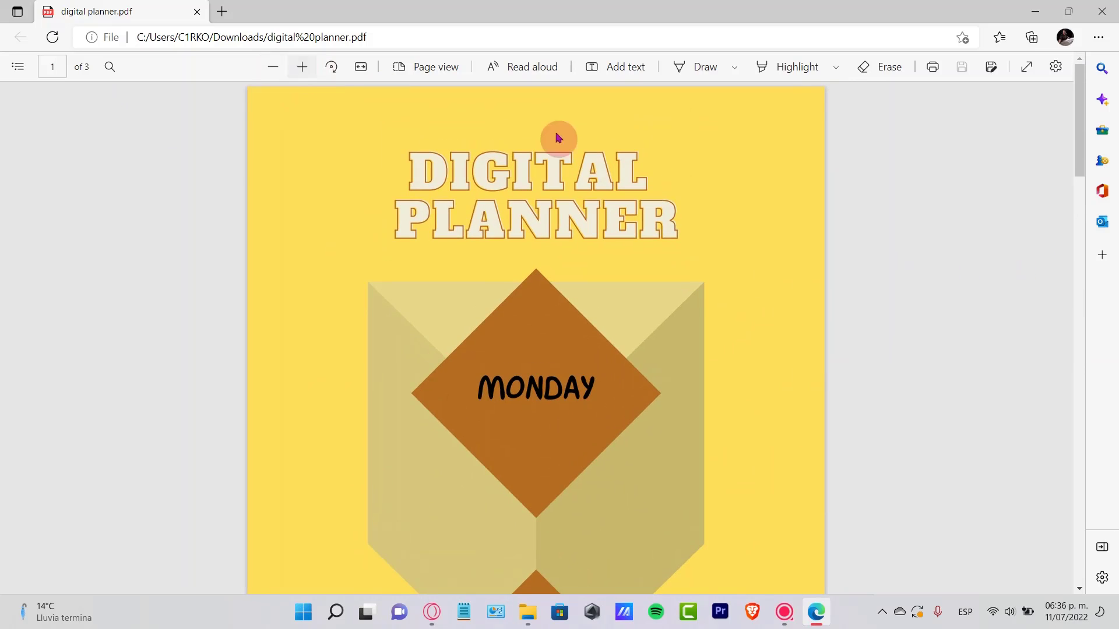
left_click(564, 373)
Test the link on the "TUESDAY" diamond on page 1 of the PDF, and close the file
left_click(282, 72)
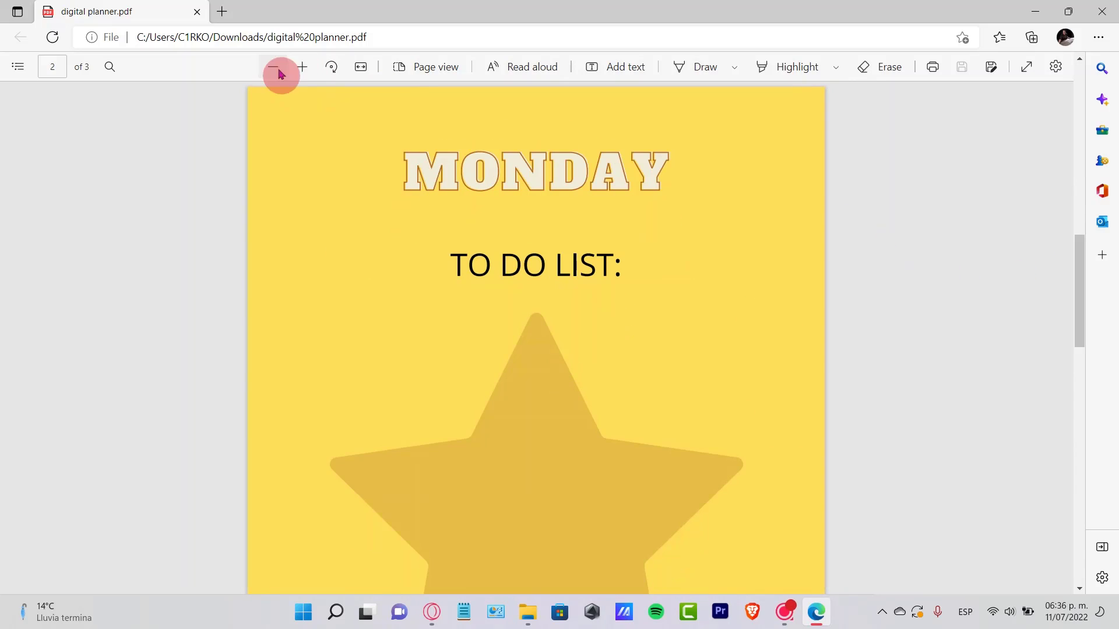
left_click(282, 72)
left_click(282, 73)
left_click(302, 77)
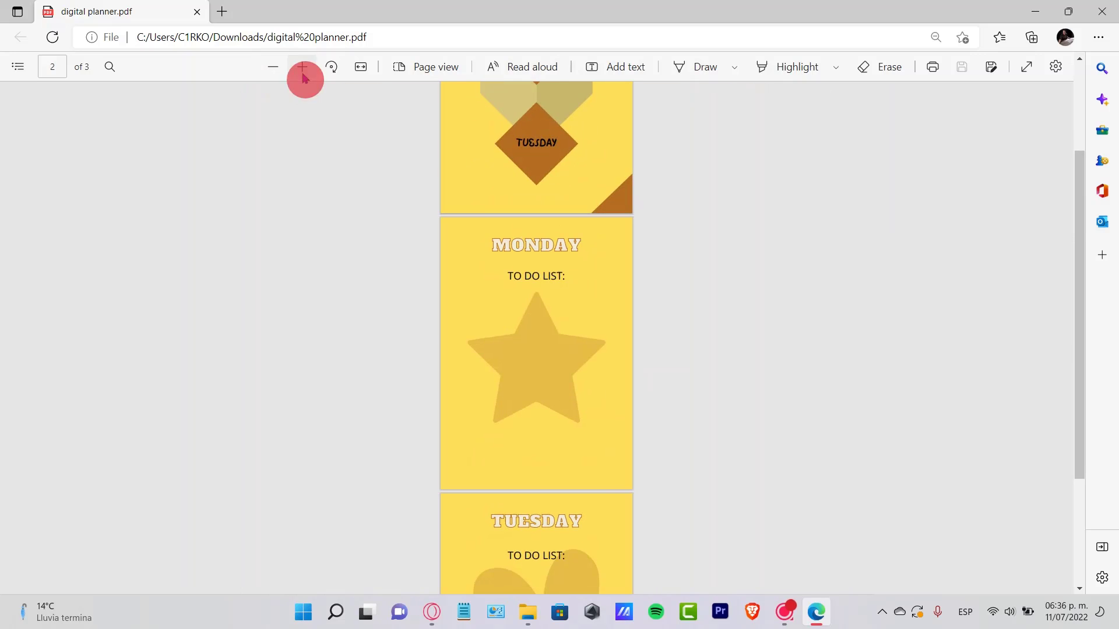
left_click(302, 78)
left_click(303, 77)
scroll(620, 412, "up", 5)
left_click(536, 460)
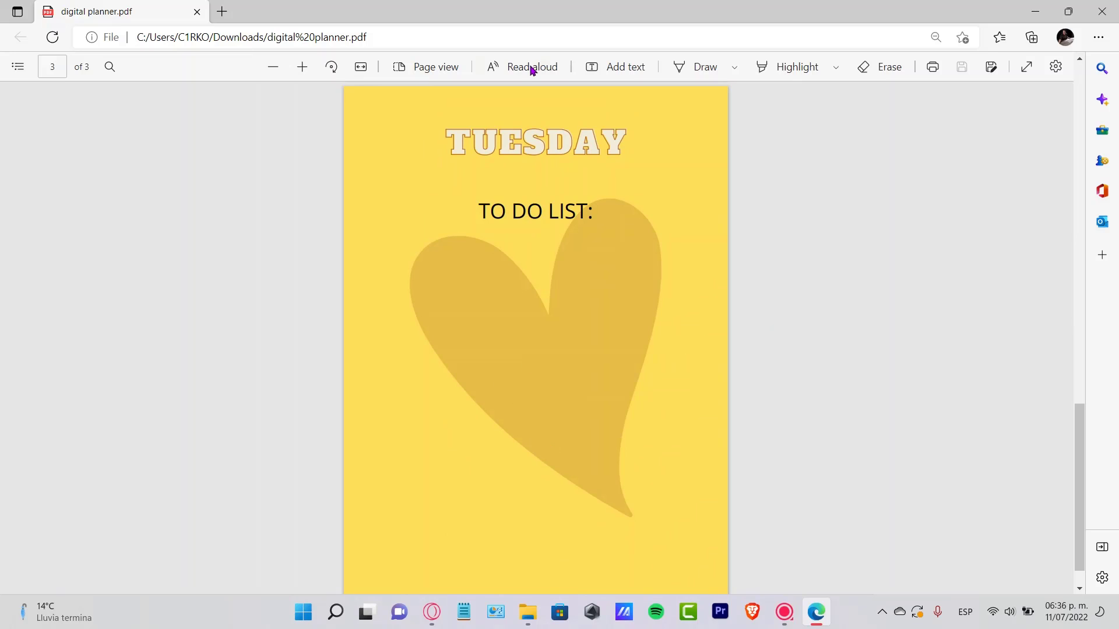
left_click(197, 12)
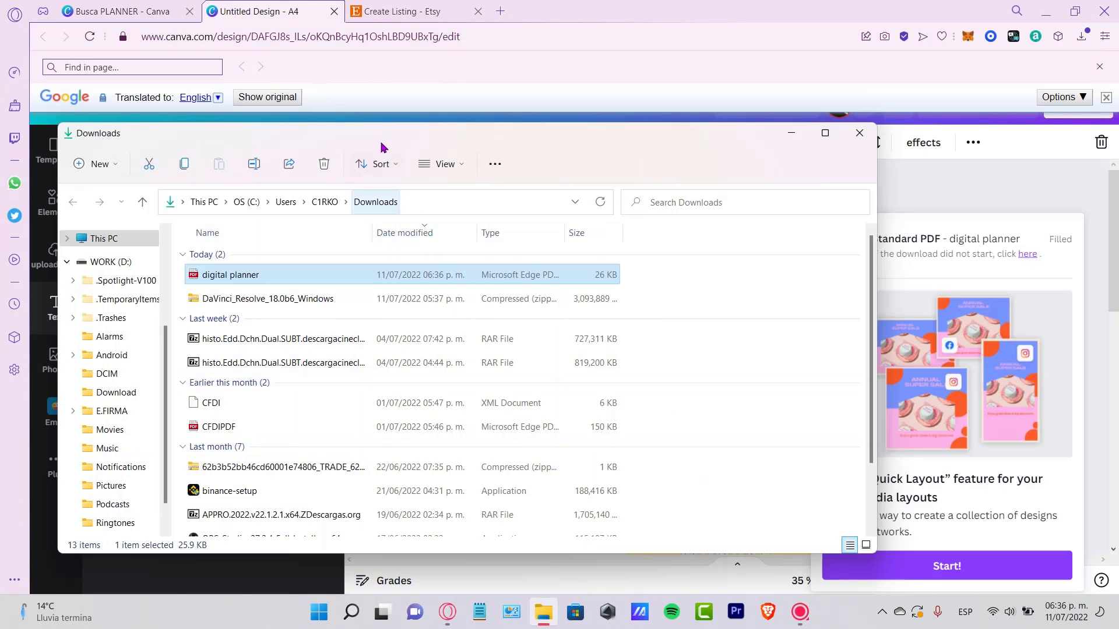
Switch to the Etsy listing form and check its photo section
left_click(389, 12)
left_click(389, 11)
left_click(564, 318)
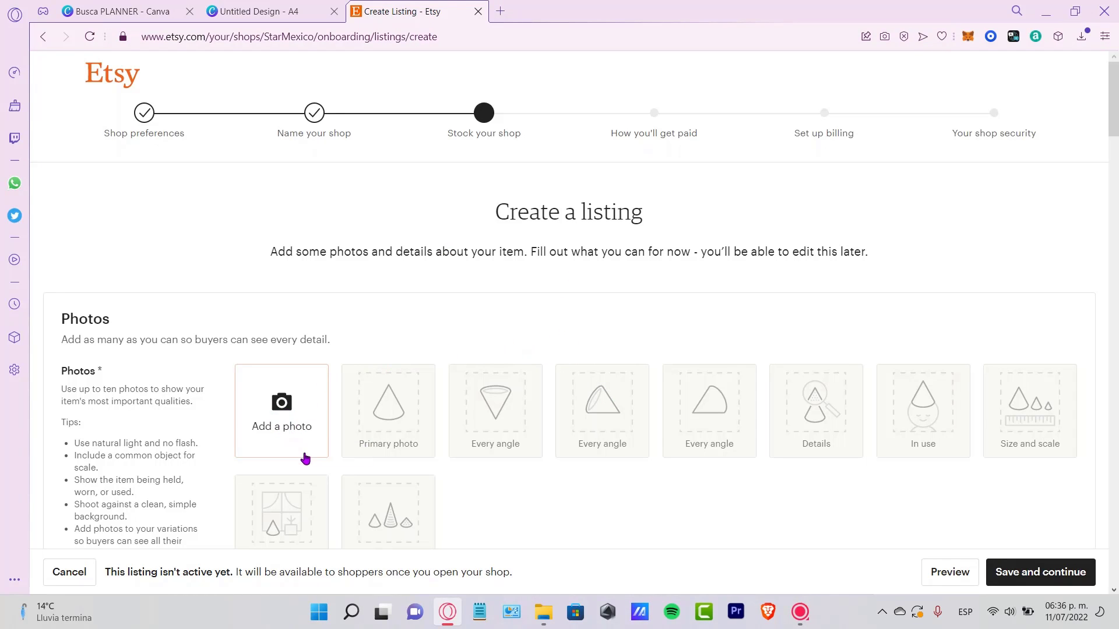
Return to the planner design in Canva and open the page selection for a PNG download
left_click(278, 13)
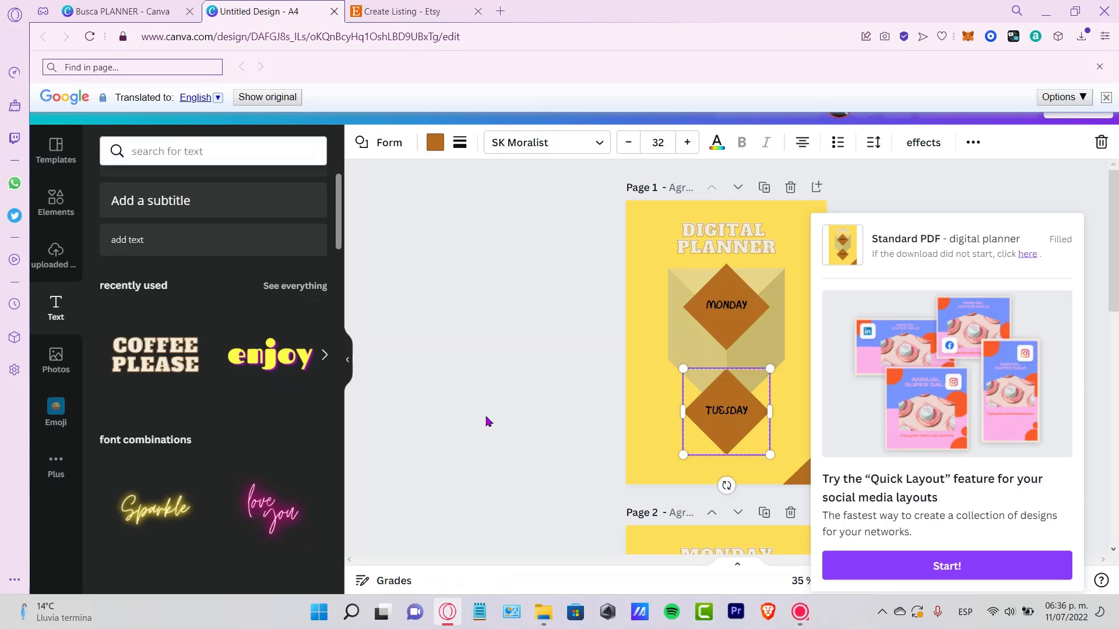
left_click(575, 402)
left_click(823, 247)
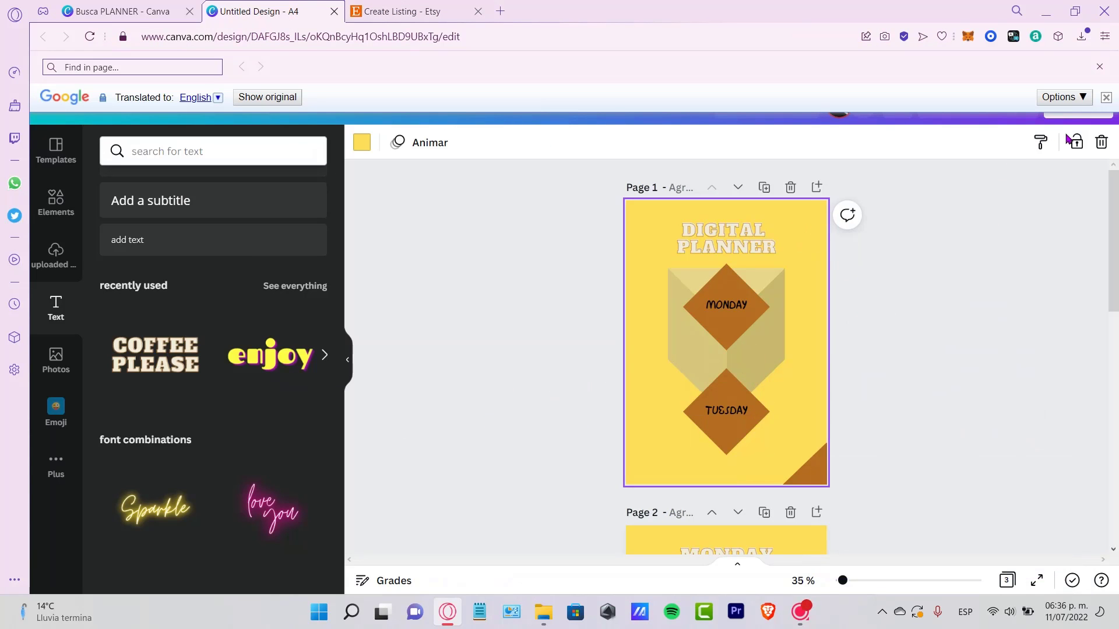
left_click(1104, 99)
left_click(1066, 104)
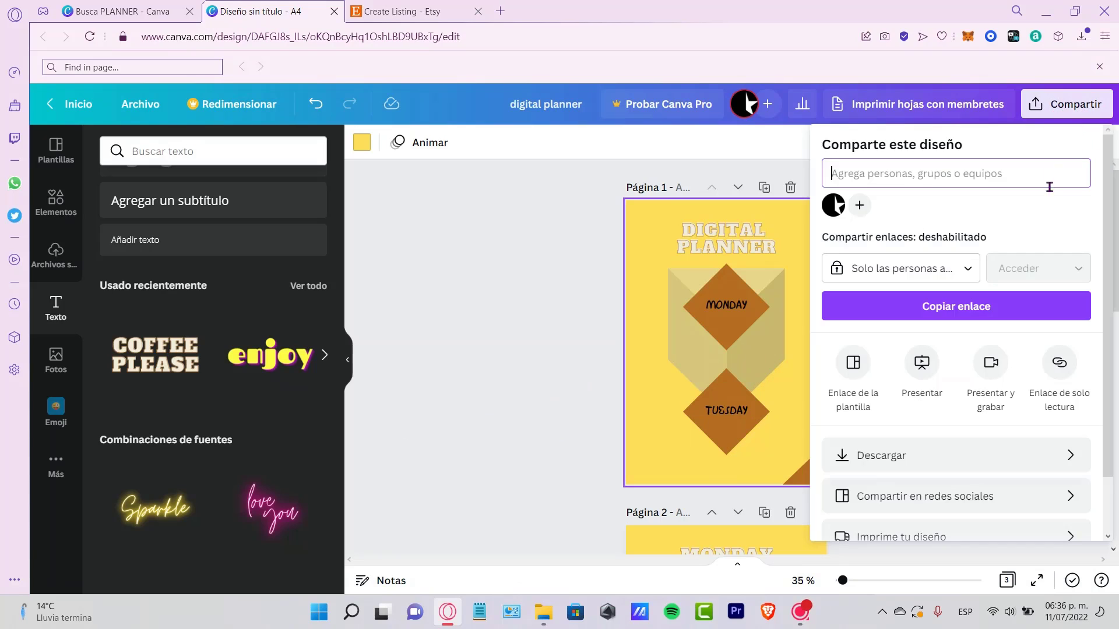
scroll(929, 398, "down", 2)
left_click(924, 399)
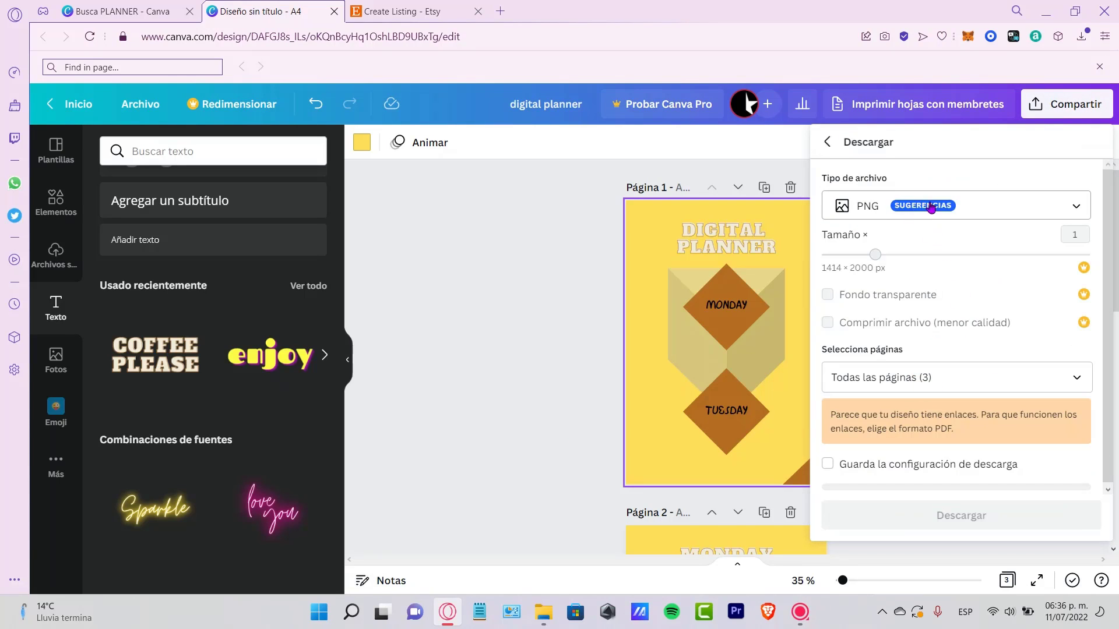
left_click(914, 376)
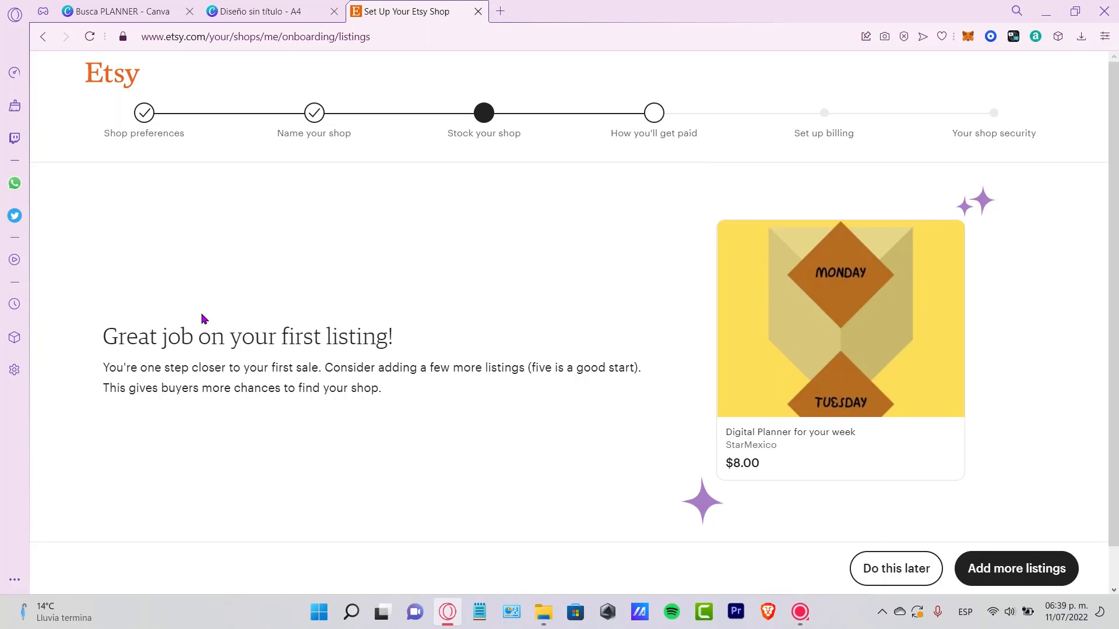
Review the "Digital Planner for your week" listing in the Etsy shop setup
mouse_move(876, 474)
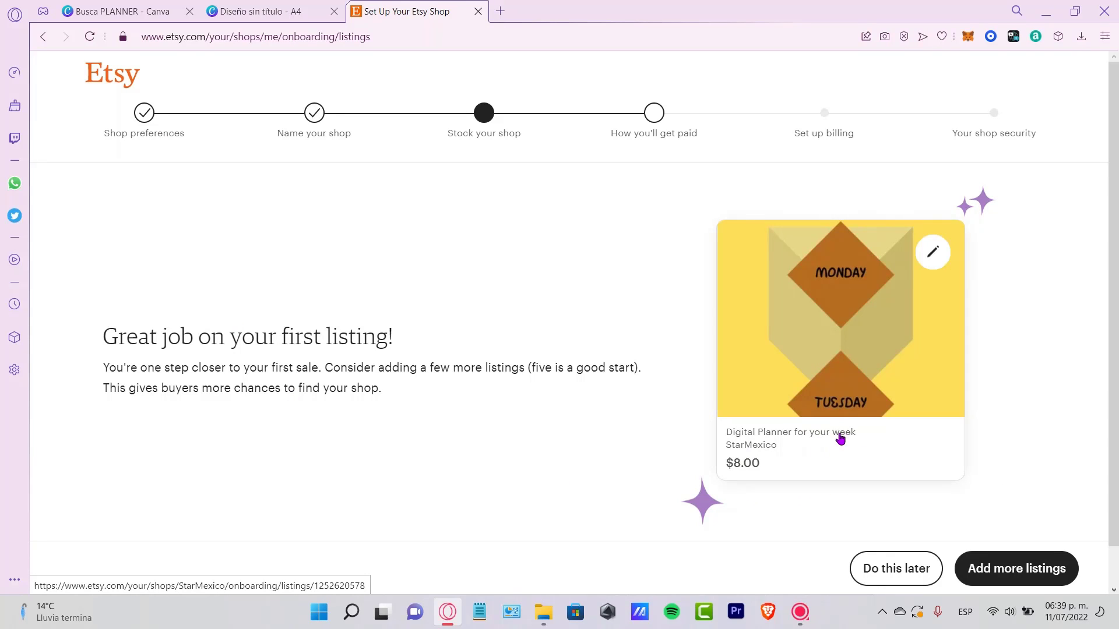
left_click(816, 362)
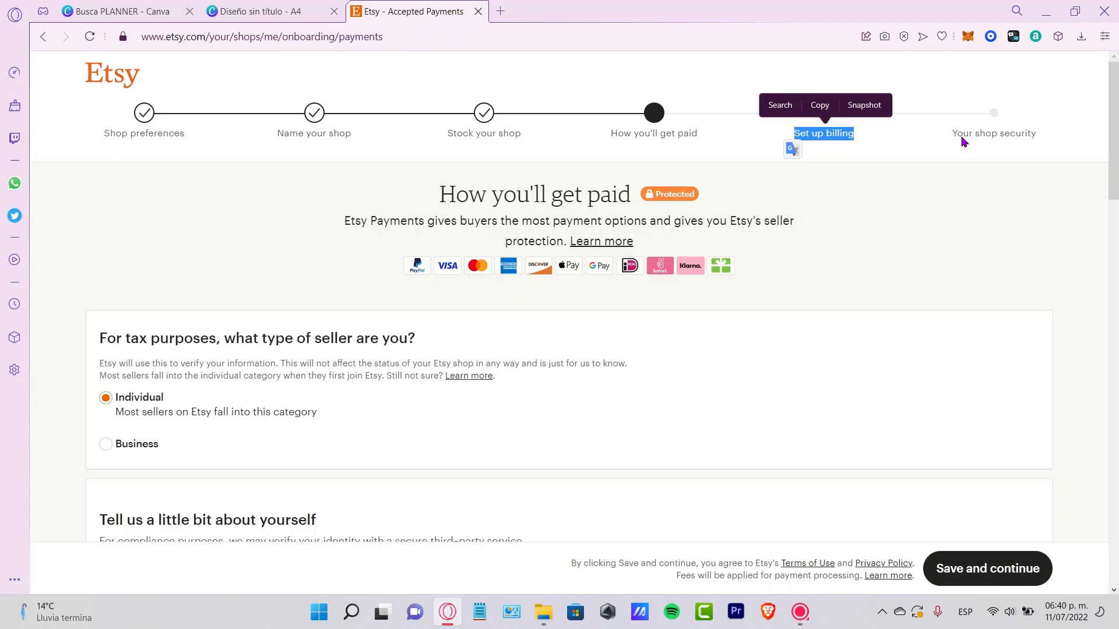
Switch to the Canva home page and show the available template categories
left_click(122, 12)
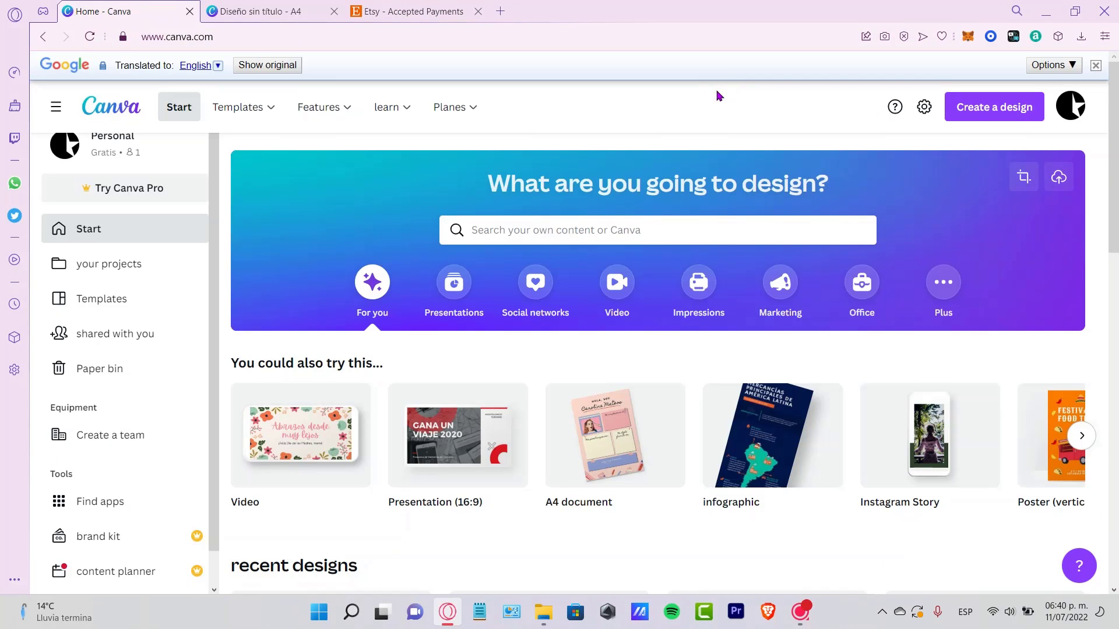
mouse_move(264, 116)
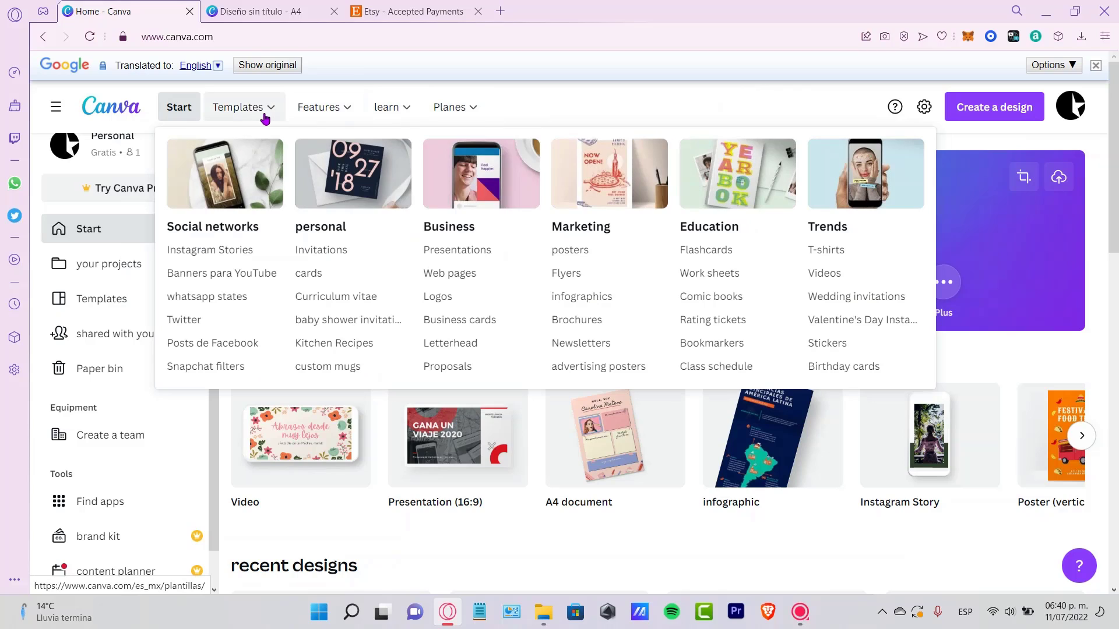